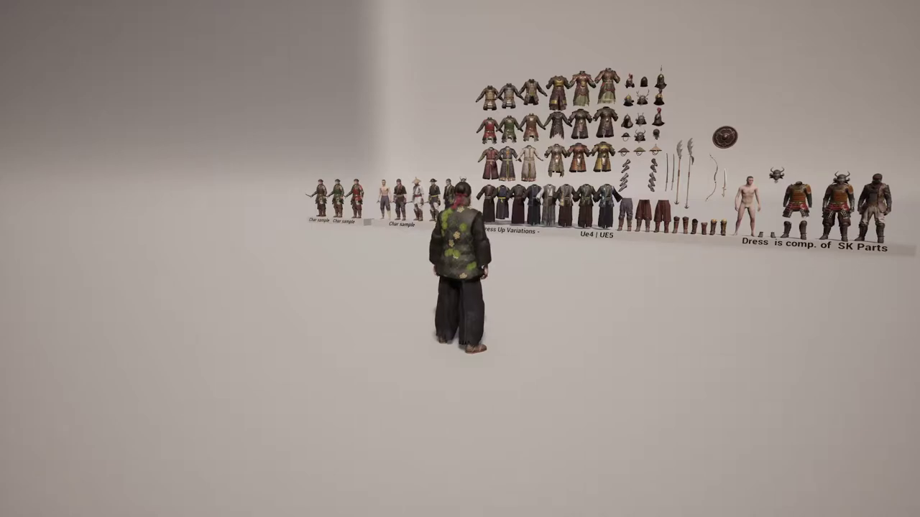
# Walk the character up to the Char sample stands and examine the armoured and plain-clothed character variations.
pyautogui.press('a')
pyautogui.press('w')
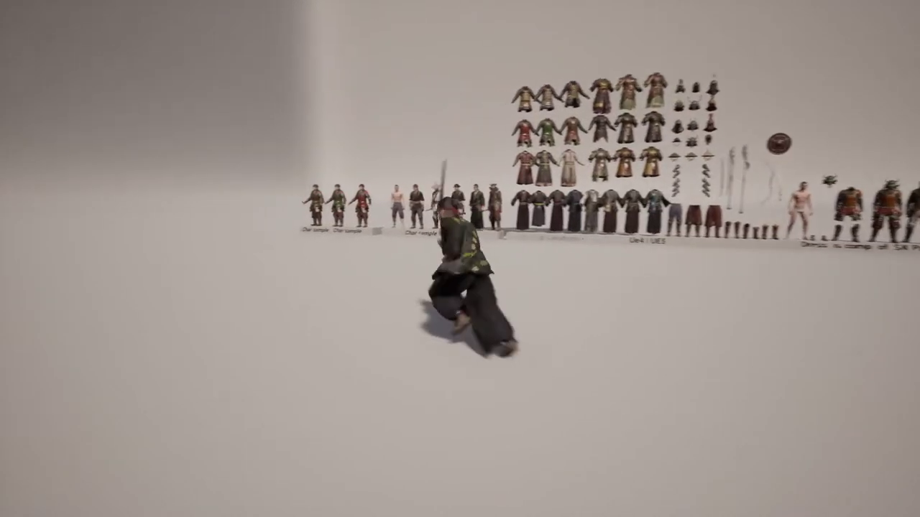
pyautogui.press('w')
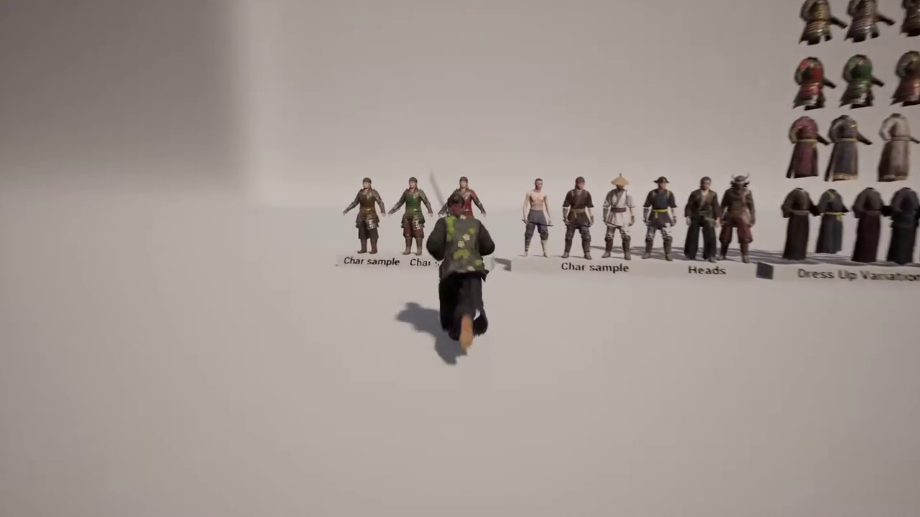
pyautogui.press('a')
pyautogui.press('w')
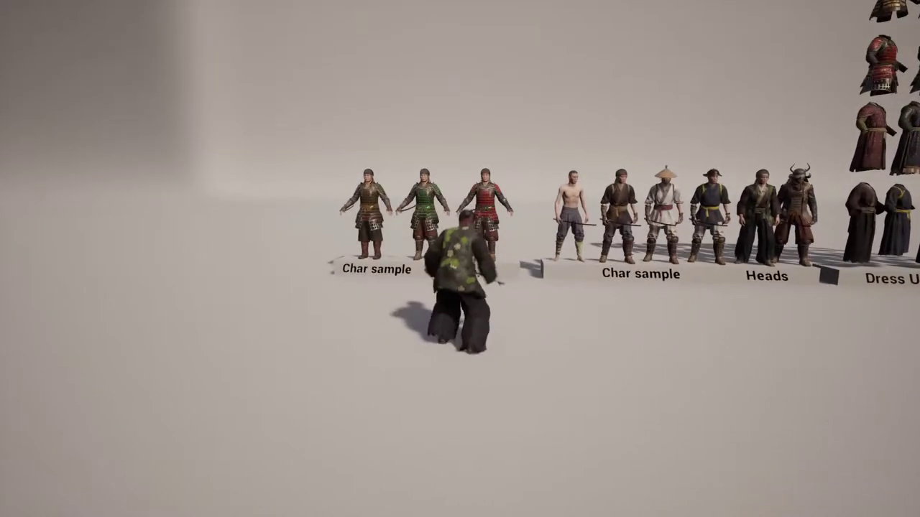
pyautogui.press('w')
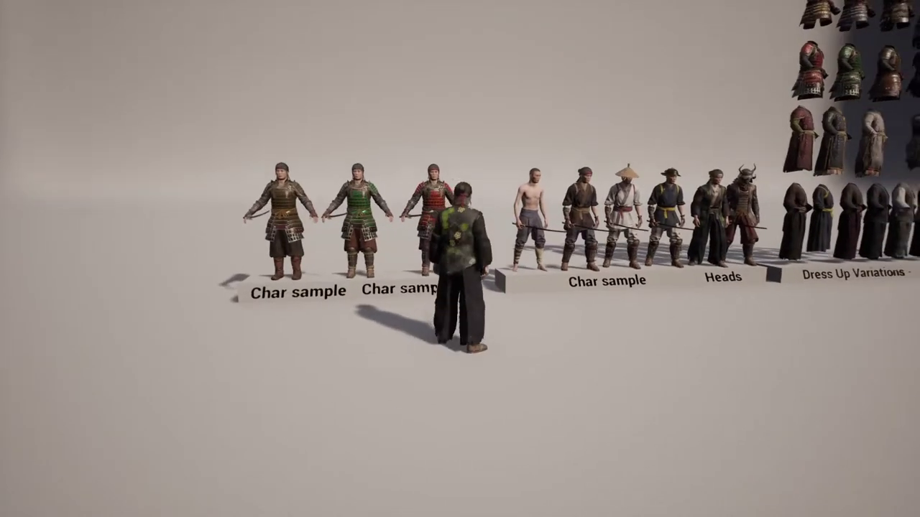
pyautogui.press('d')
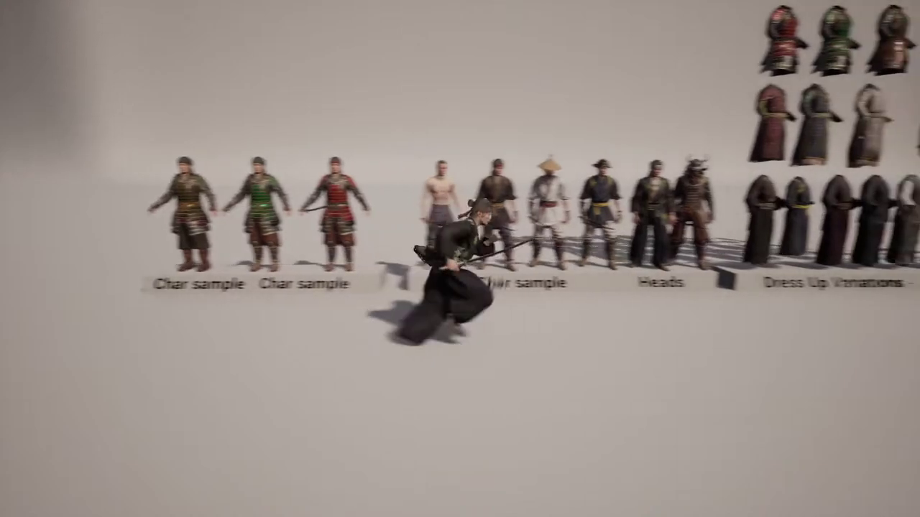
pyautogui.press('s')
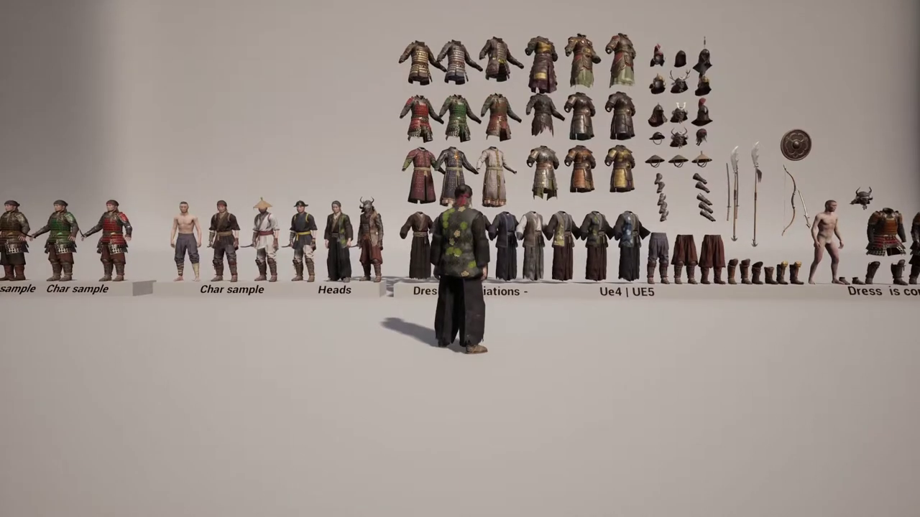
# Walk the character along the Dress Up Variations display towards the SK Parts stand, examining the garments, helmets and weapons.
pyautogui.press('d')
pyautogui.press('s')
pyautogui.press('w')
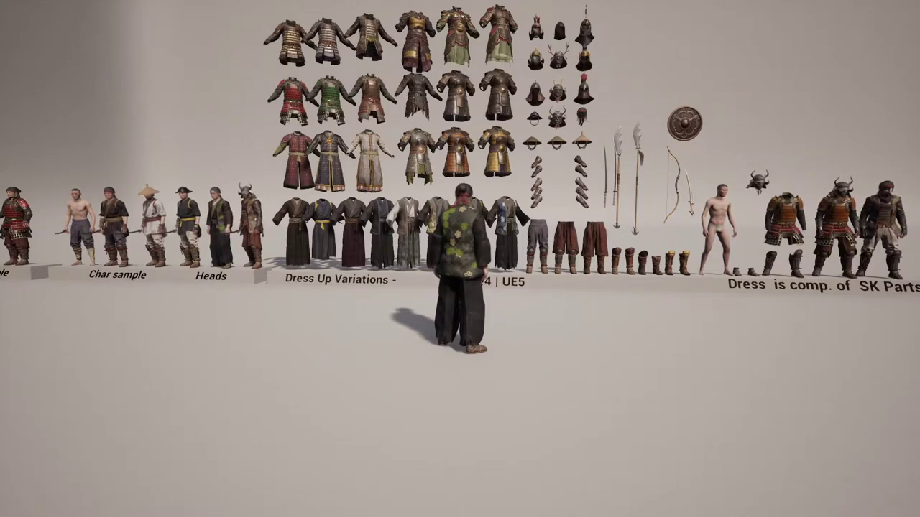
pyautogui.press('d')
pyautogui.press('w')
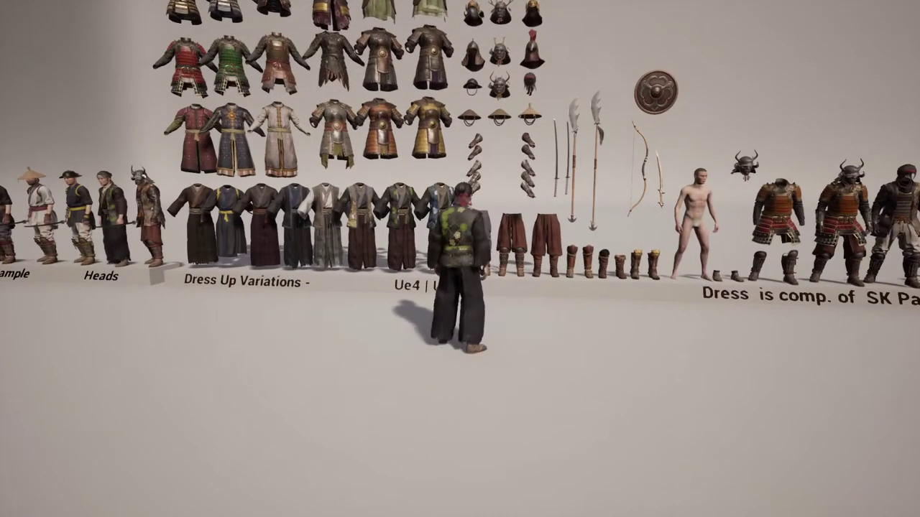
pyautogui.press('d')
pyautogui.press('s')
pyautogui.press('w')
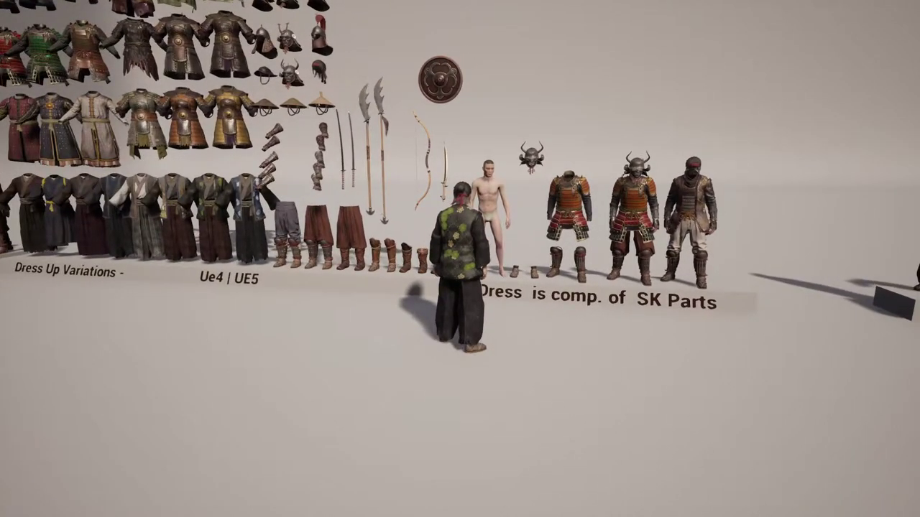
# Walk the character past the Anim sample stand to the Used Materials stand and examine both displays.
pyautogui.press('d')
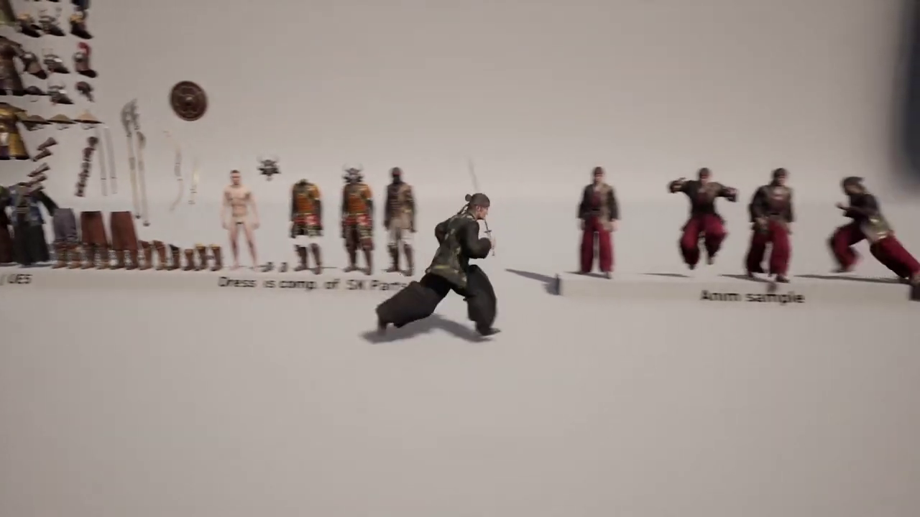
pyautogui.press('d')
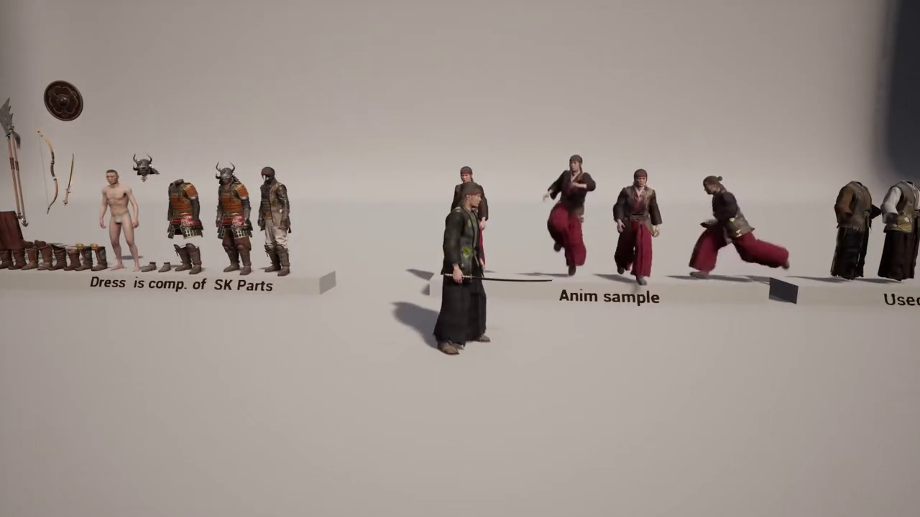
pyautogui.press('d')
pyautogui.press('s')
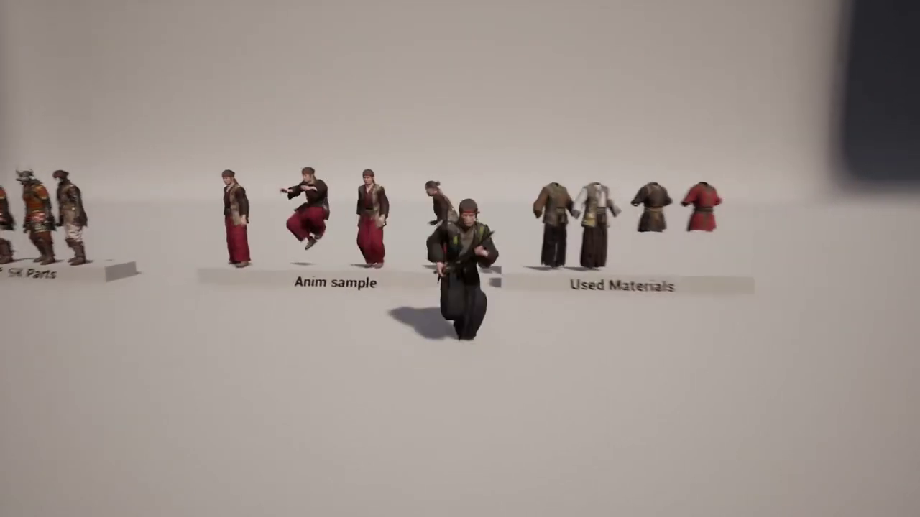
pyautogui.press('w')
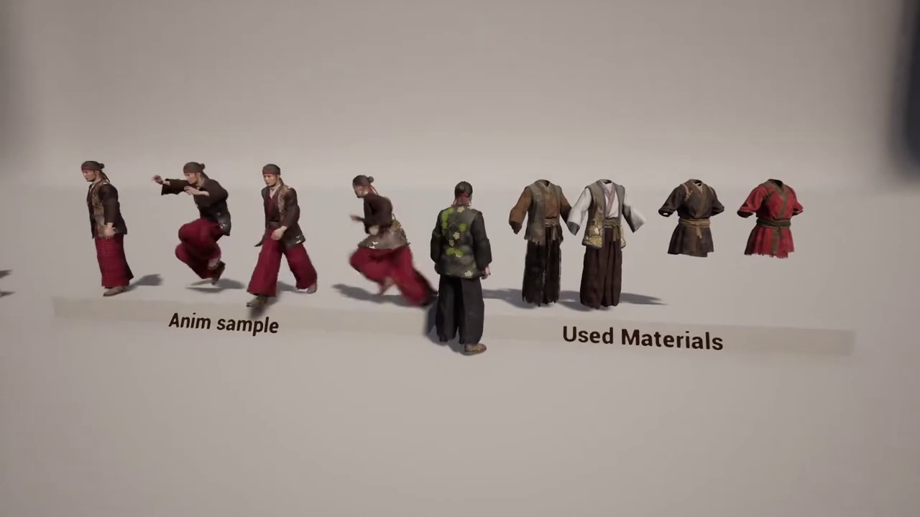
pyautogui.press('s')
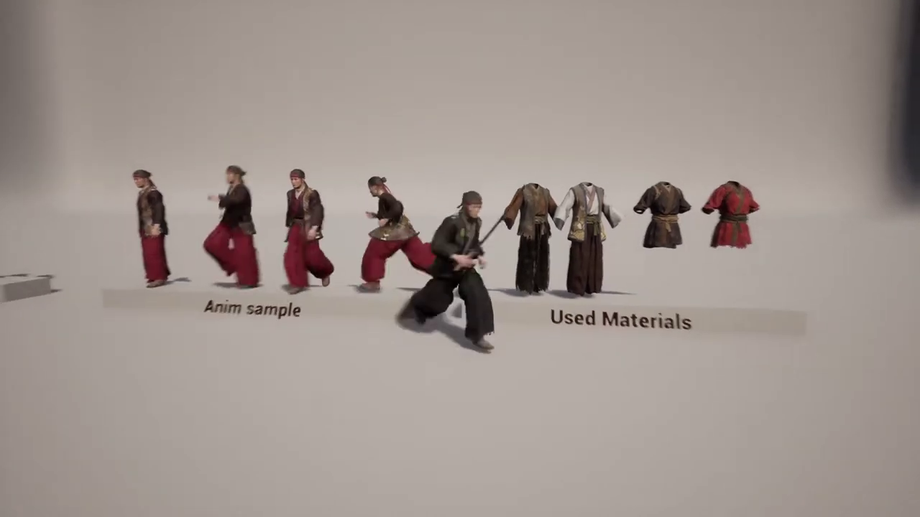
pyautogui.press('w')
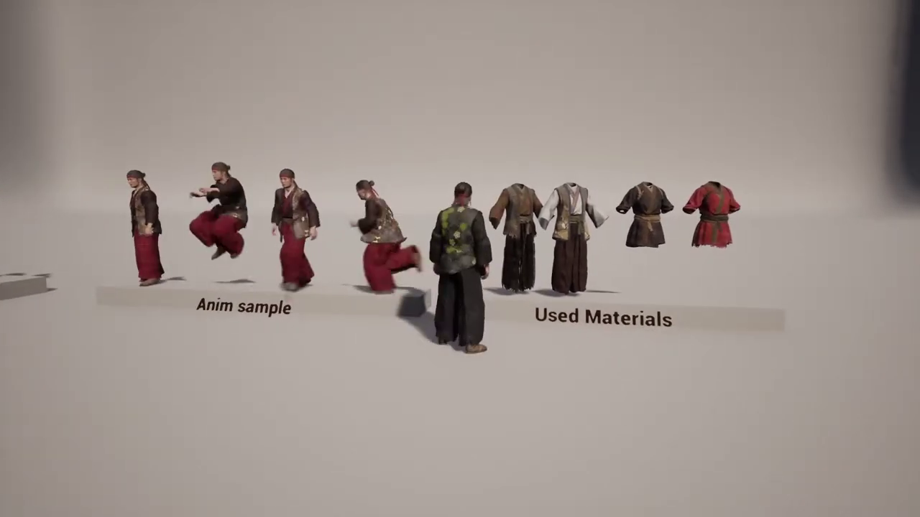
pyautogui.press('d')
pyautogui.press('w')
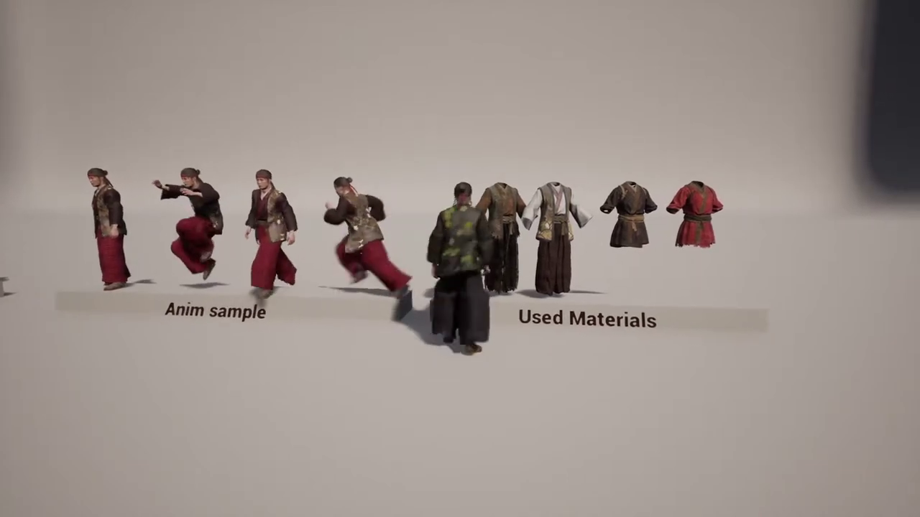
# Stop the play session and get close to the short red tunic at the Used Materials stand.
pyautogui.press('Escape')
pyautogui.moveTo(546, 251); pyautogui.dragTo(610, 237, button='right')
pyautogui.press('w')
pyautogui.press('w')
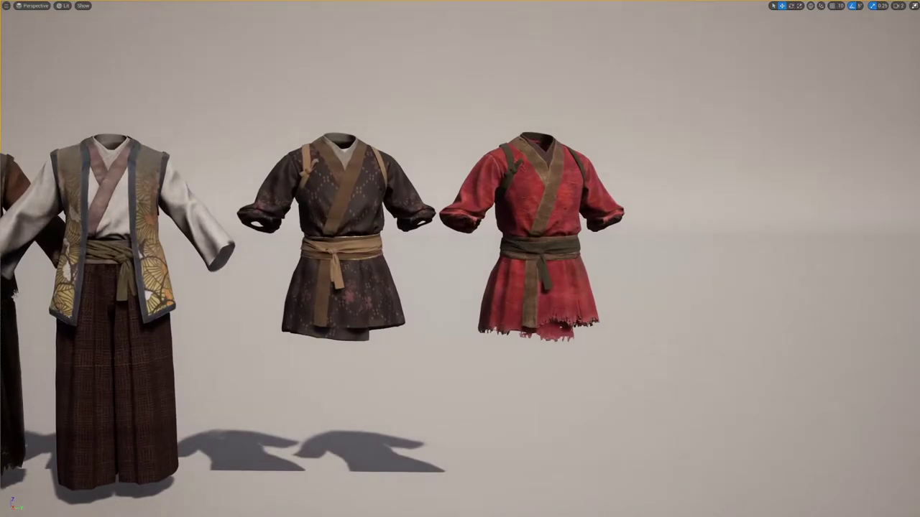
# Restore the full editor layout with wider object details, and locate the red tunic's Element 0 material among the project assets.
pyautogui.press('F11')
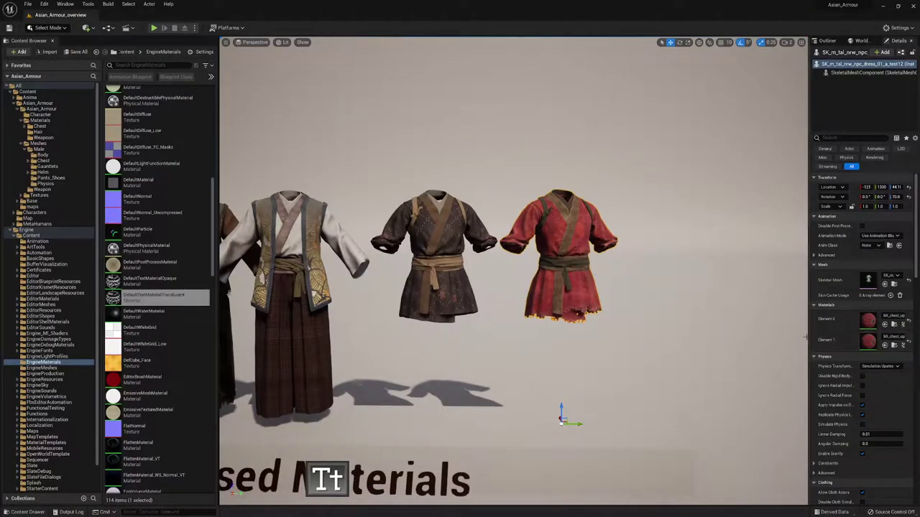
pyautogui.moveTo(808, 336); pyautogui.dragTo(704, 336)
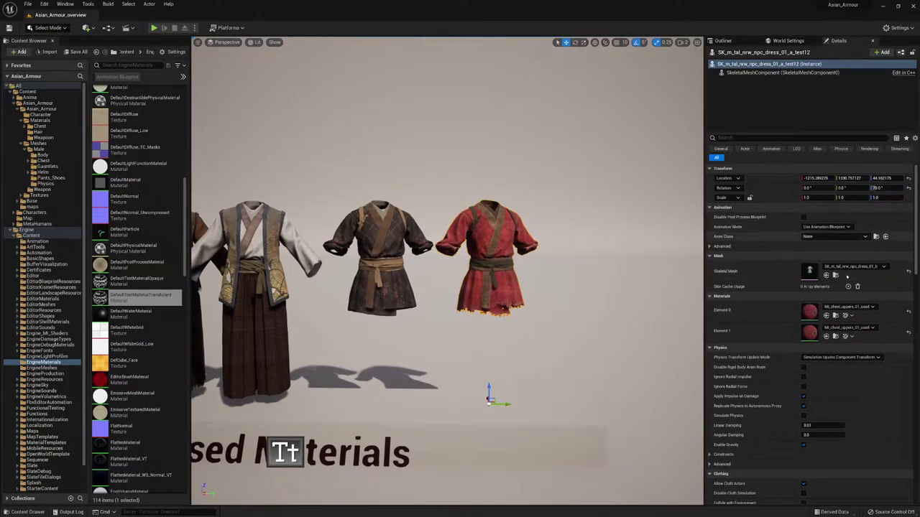
pyautogui.click(836, 315)
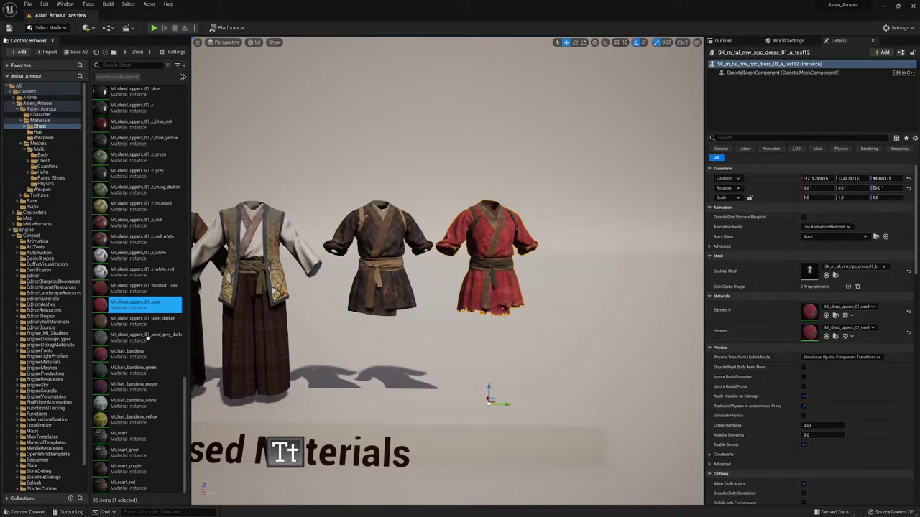
# Assign MI_chest_uppers_01_c_grey to both material elements of the red tunic.
pyautogui.click(143, 174)
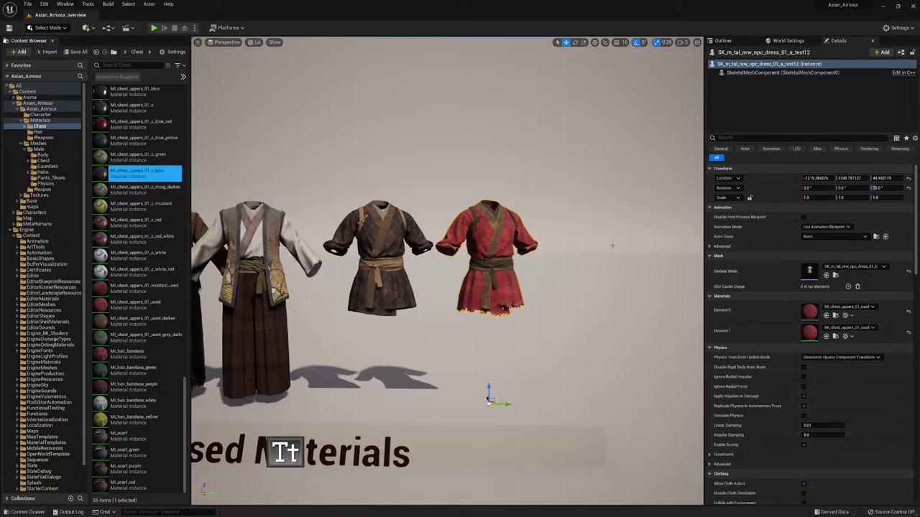
pyautogui.click(825, 315)
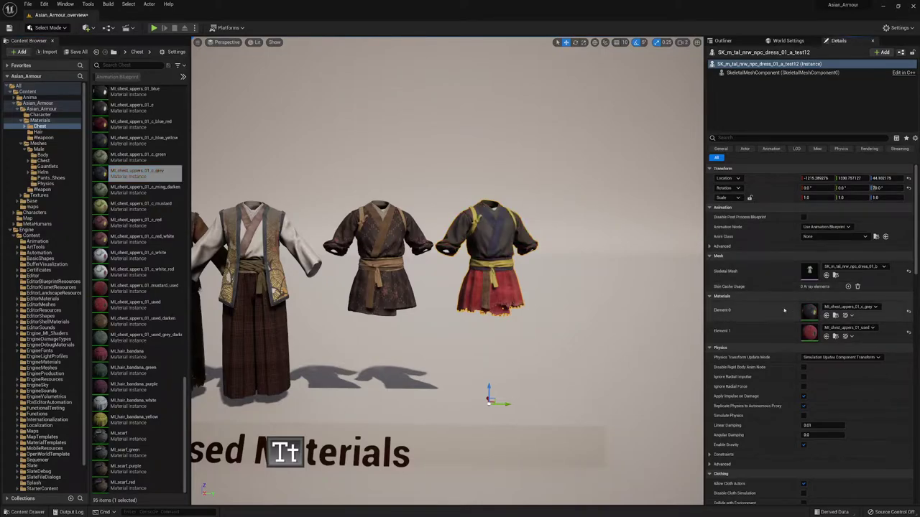
pyautogui.click(827, 336)
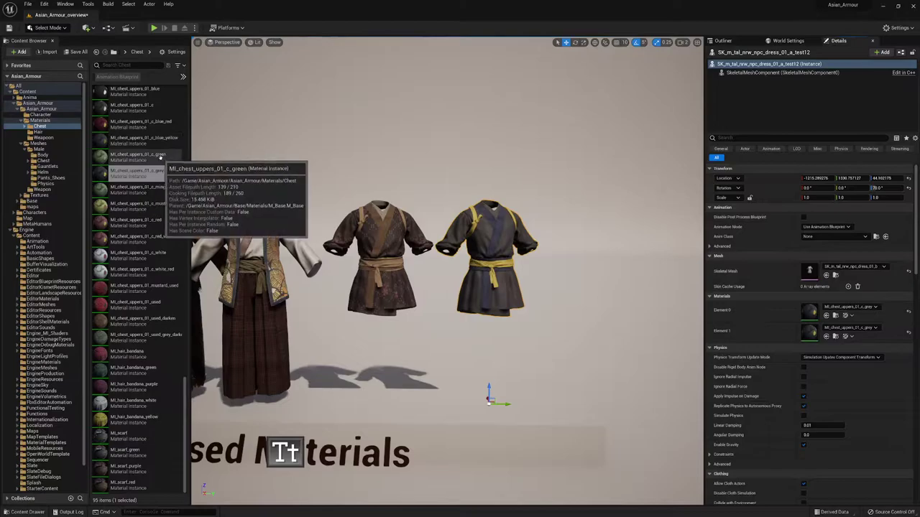
# Assign MI_chest_uppers_01_c_blue_red to material Element 0 and Element 1 of the selected tunic.
pyautogui.click(143, 124)
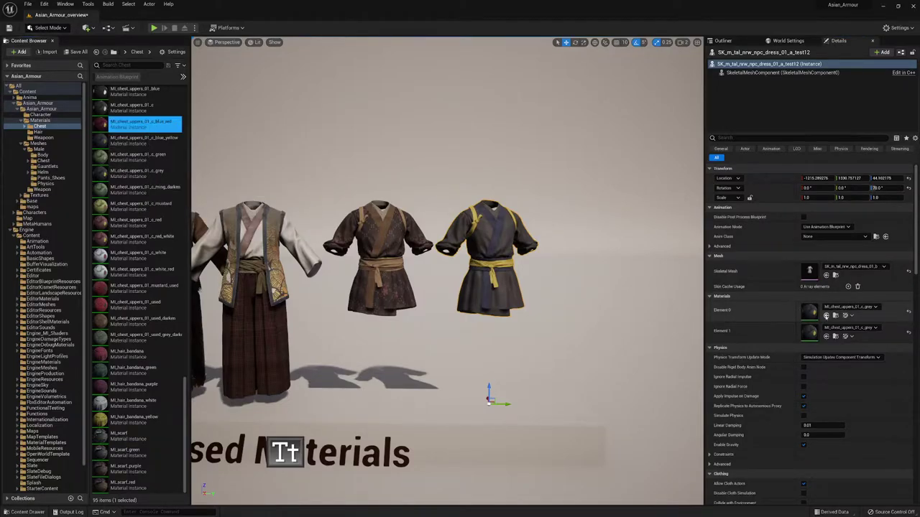
pyautogui.click(826, 316)
pyautogui.click(826, 336)
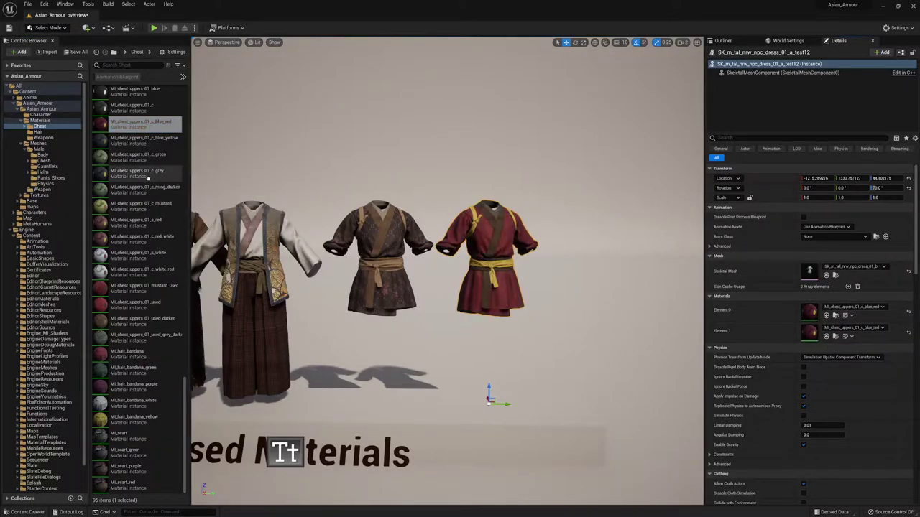
# Open the MI_chest_uppers_01_c_blue_red material instance and narrow its editor window so the tunic stays in view.
pyautogui.click(142, 123)
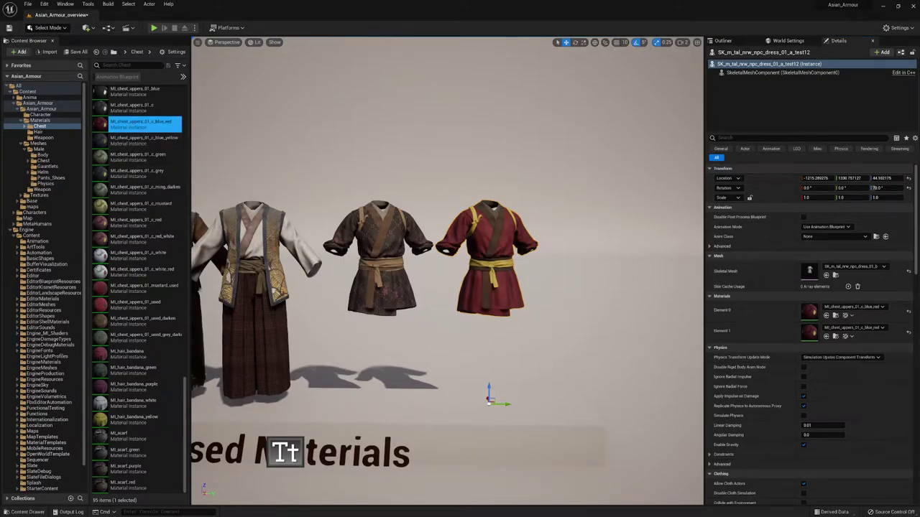
pyautogui.moveTo(918, 115); pyautogui.dragTo(532, 87)
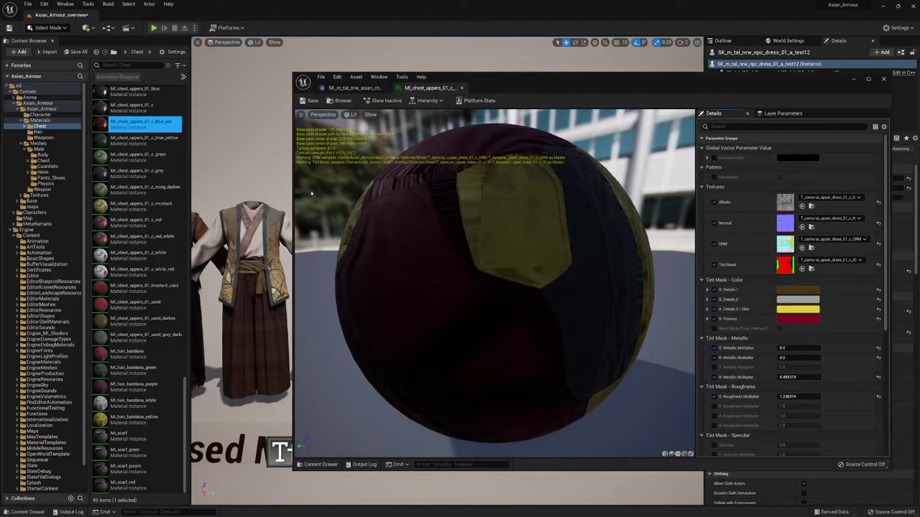
pyautogui.moveTo(293, 188); pyautogui.dragTo(619, 180)
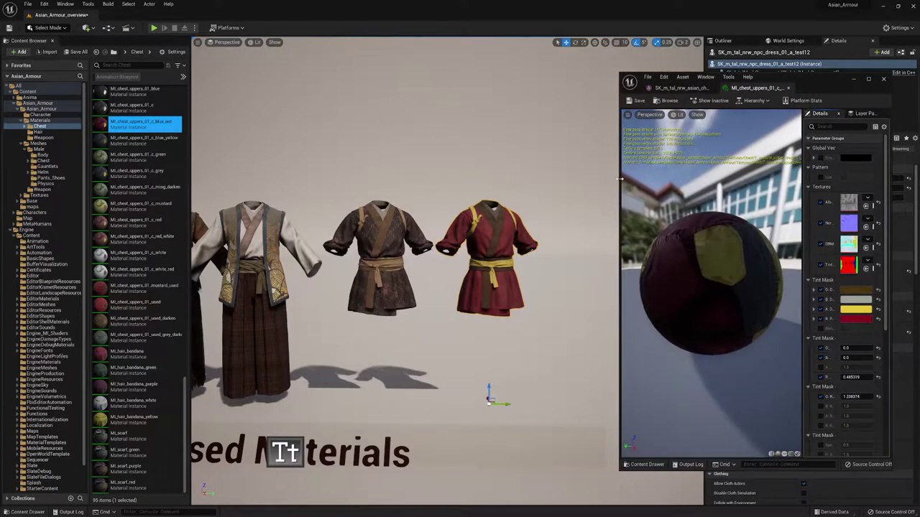
# Switch the four Tint Mask colour overrides off and back on to compare their effect on the tunic.
pyautogui.click(820, 319)
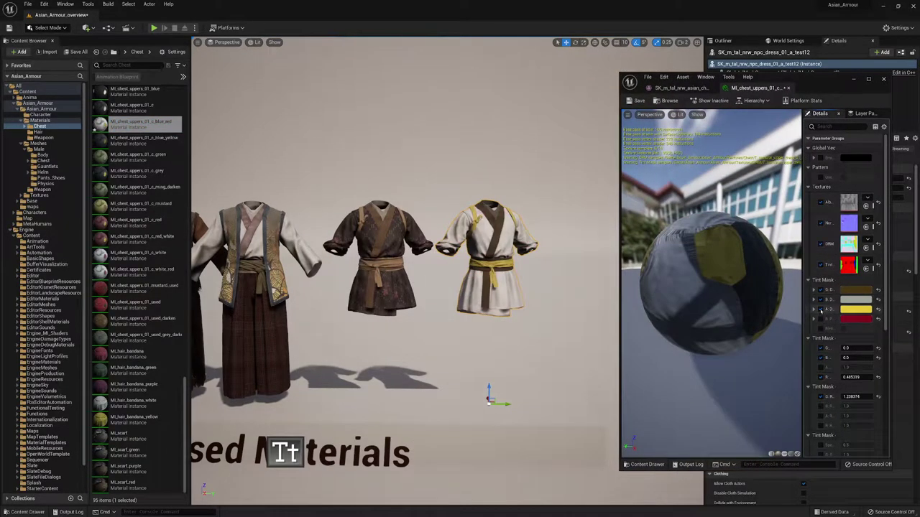
pyautogui.click(821, 310)
pyautogui.click(821, 300)
pyautogui.click(820, 291)
pyautogui.click(821, 319)
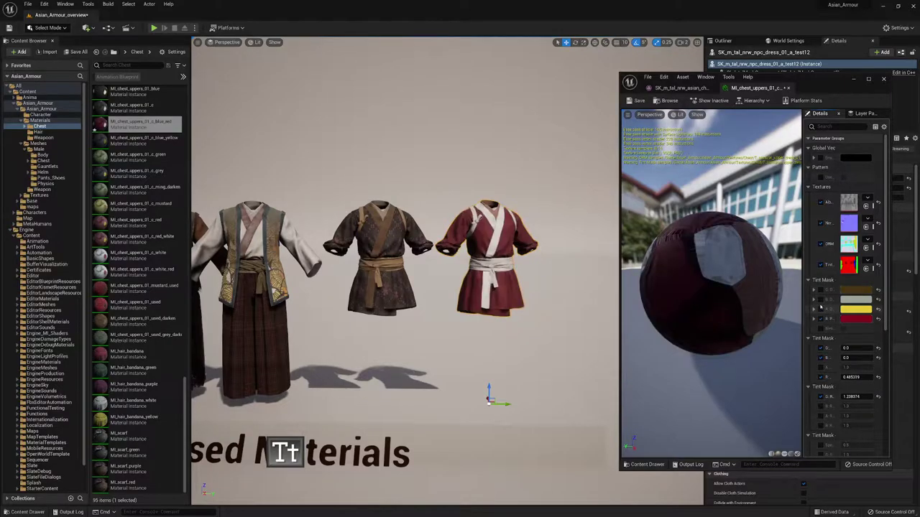
pyautogui.click(821, 300)
pyautogui.click(821, 291)
pyautogui.click(820, 310)
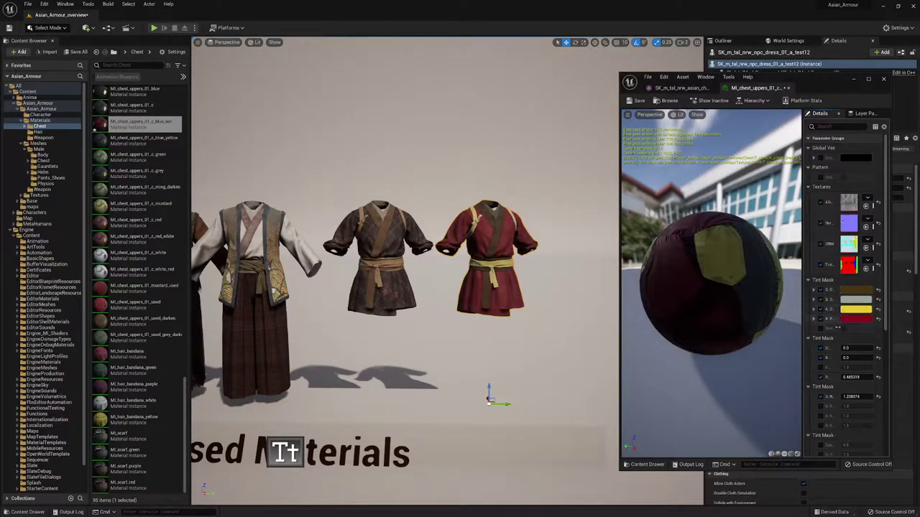
# Try a lighter blue-violet Primary tint with a value of about 0.41 on the tunic, and discard the colour change.
pyautogui.click(858, 320)
pyautogui.click(737, 367)
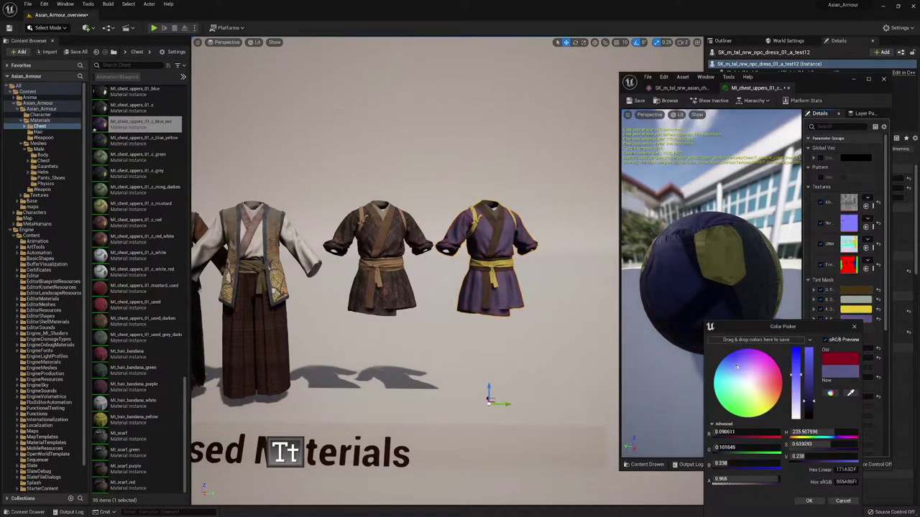
pyautogui.moveTo(809, 401)
pyautogui.mouseDown()
pyautogui.moveTo(811, 381)
pyautogui.moveTo(811, 390)
pyautogui.mouseUp()
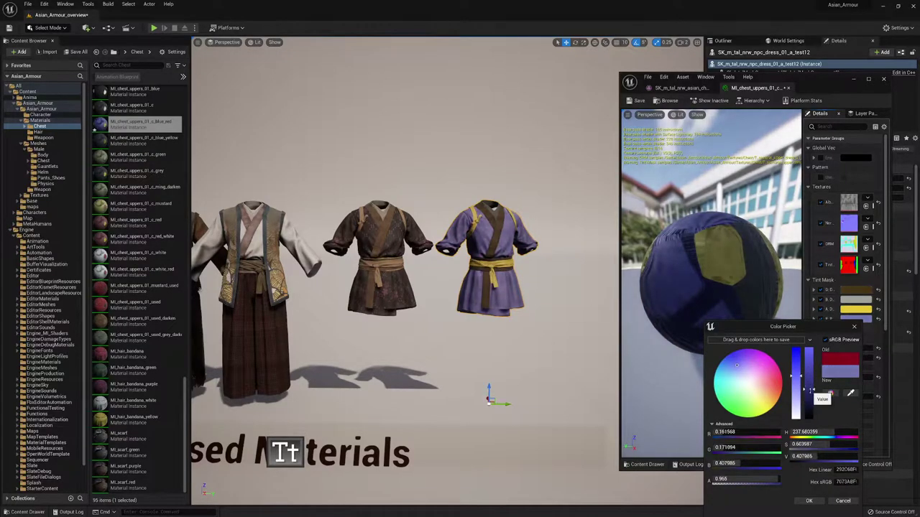
pyautogui.click(842, 501)
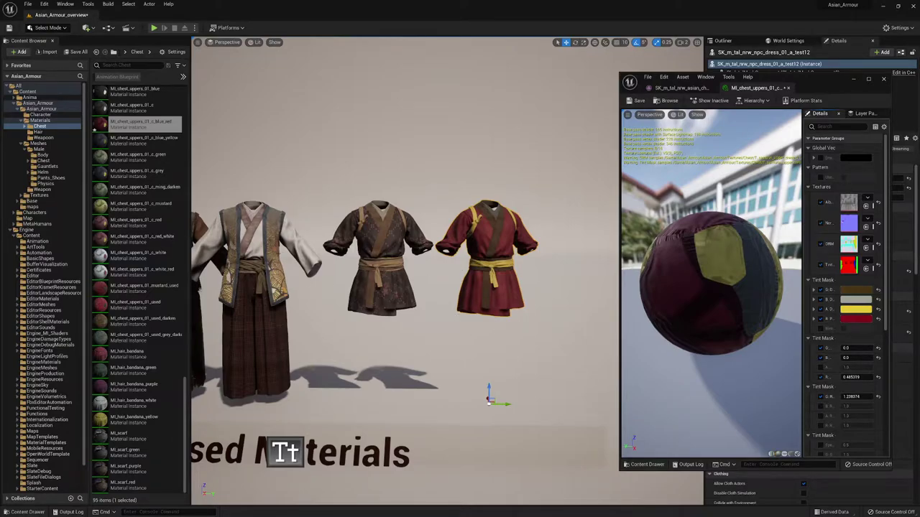
# Select the ragged long robe among the used-material outfits and open its MI_chest_uppers_01_used_darken material instance.
pyautogui.moveTo(296, 246); pyautogui.dragTo(317, 248, button='right')
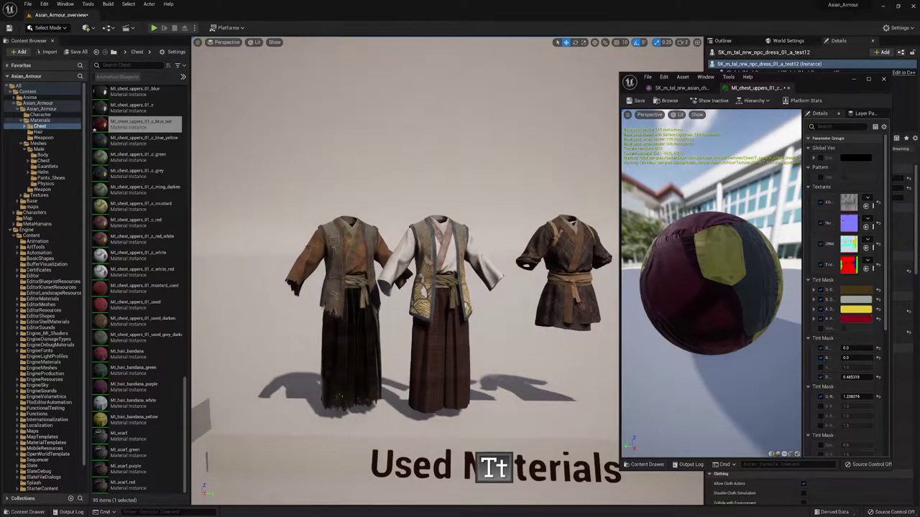
pyautogui.click(346, 276)
pyautogui.moveTo(809, 87); pyautogui.dragTo(726, 133)
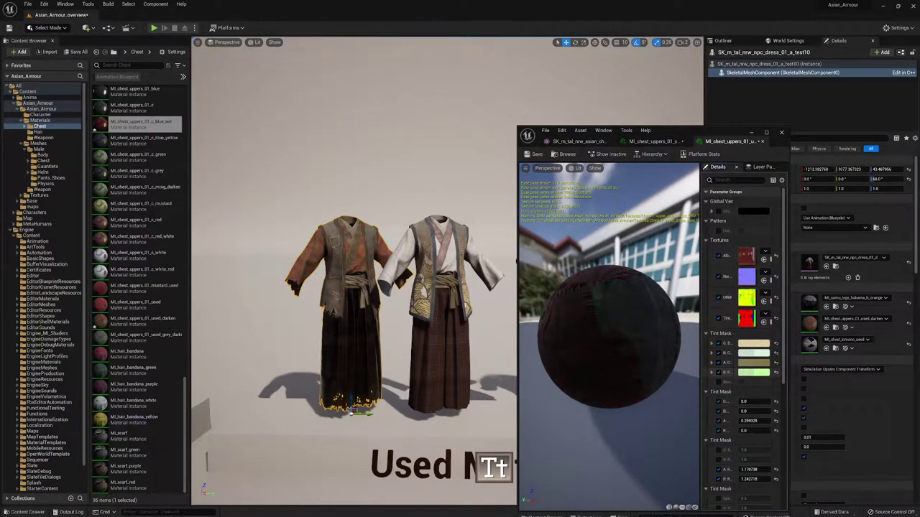
# Try a blue-violet Primary tint with a value of about 0.32 and a lower alpha on the ragged robe, and discard it.
pyautogui.click(754, 372)
pyautogui.moveTo(808, 381); pyautogui.dragTo(793, 378)
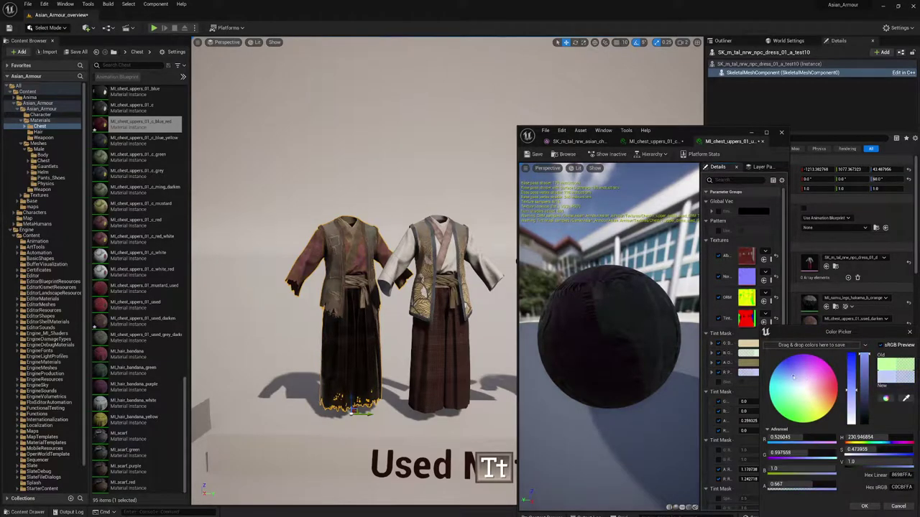
pyautogui.moveTo(866, 415); pyautogui.dragTo(864, 400)
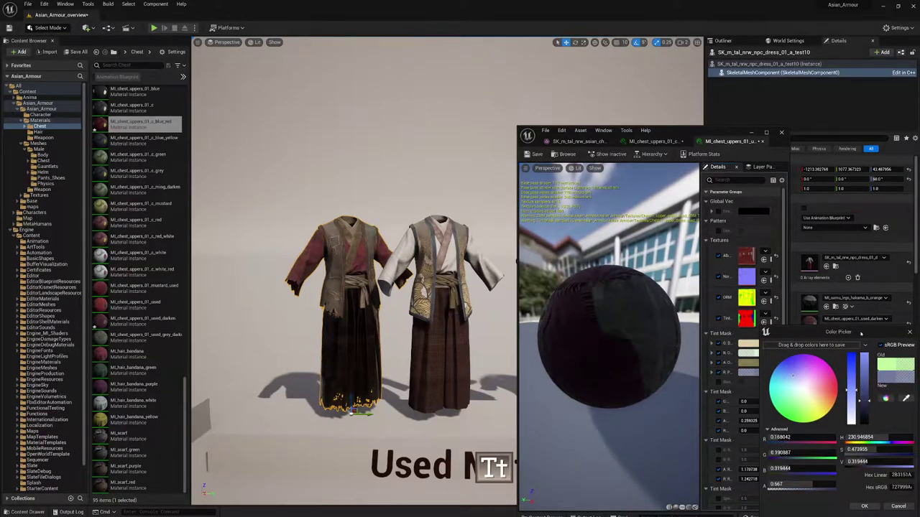
pyautogui.moveTo(861, 333); pyautogui.dragTo(805, 242)
pyautogui.moveTo(757, 394); pyautogui.dragTo(728, 394)
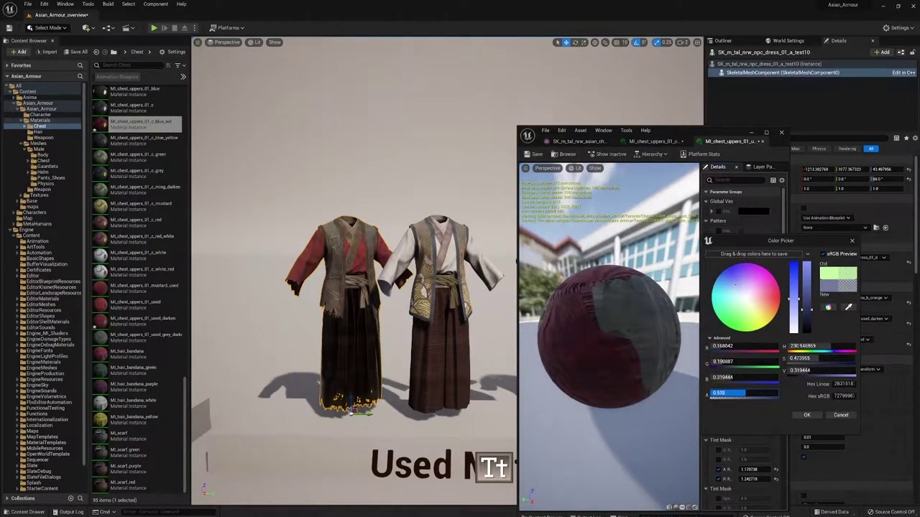
pyautogui.click(840, 415)
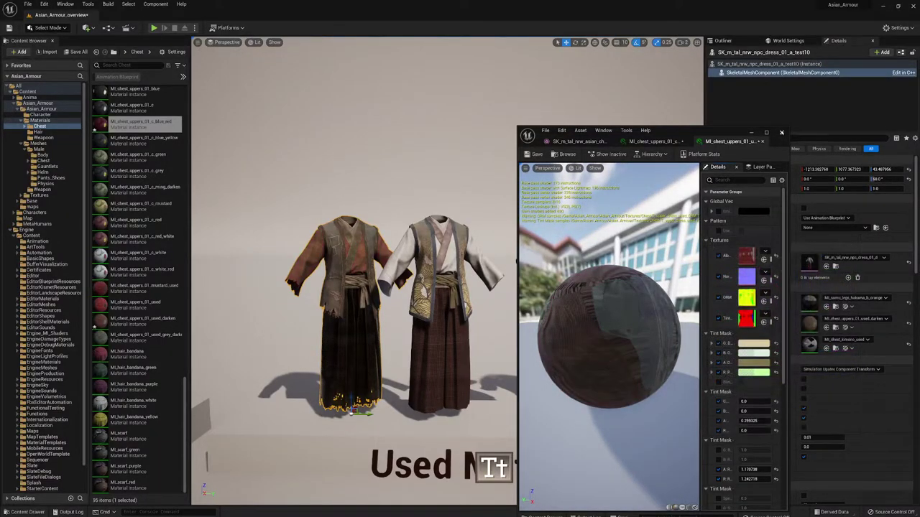
# Select the red-brown trousers with brown lace-up boots and open their Element 1 material instance, MI_samu_legs_03_blue_white.
pyautogui.moveTo(467, 238)
pyautogui.mouseDown(button='right')
pyautogui.moveTo(524, 241)
pyautogui.moveTo(452, 241)
pyautogui.mouseUp(button='right')
pyautogui.moveTo(525, 240); pyautogui.dragTo(371, 251, button='right')
pyautogui.press('w')
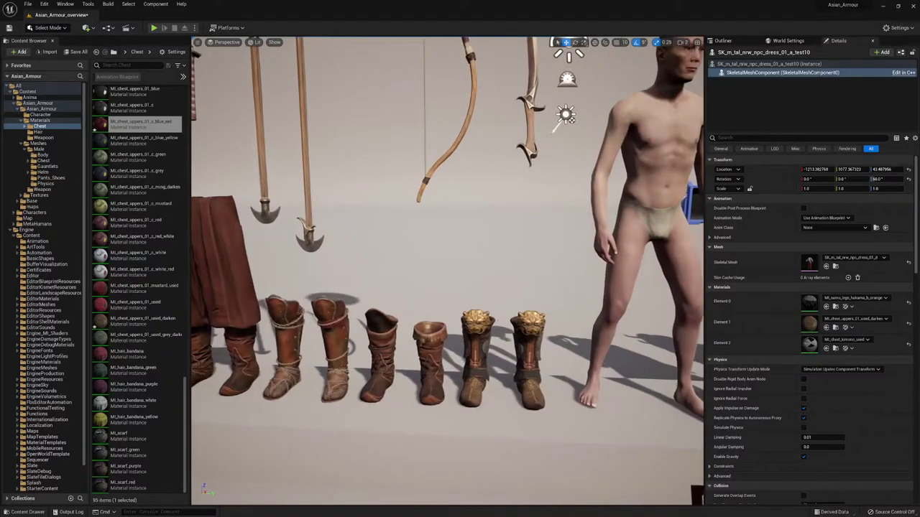
pyautogui.click(429, 338)
pyautogui.press('s')
pyautogui.moveTo(428, 338); pyautogui.dragTo(400, 332, button='right')
pyautogui.press('w')
pyautogui.click(446, 325)
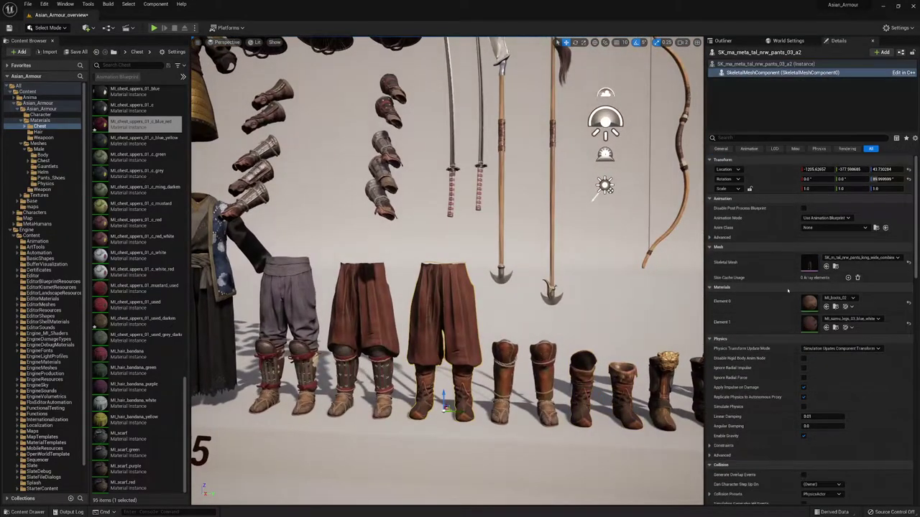
pyautogui.doubleClick(806, 321)
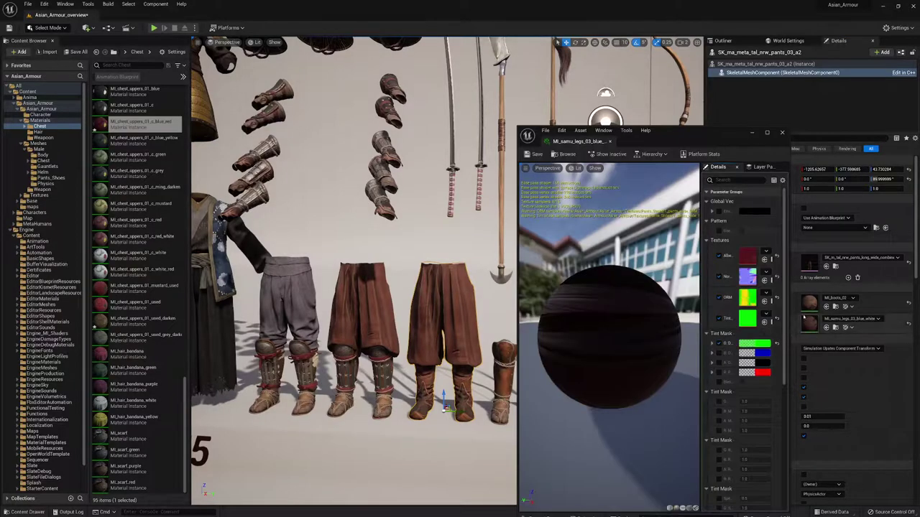
# Try a dark green tint with a value of about 0.1 and an alpha of about 0.97 on the trousers, and discard it.
pyautogui.scroll(-2, 744, 352)
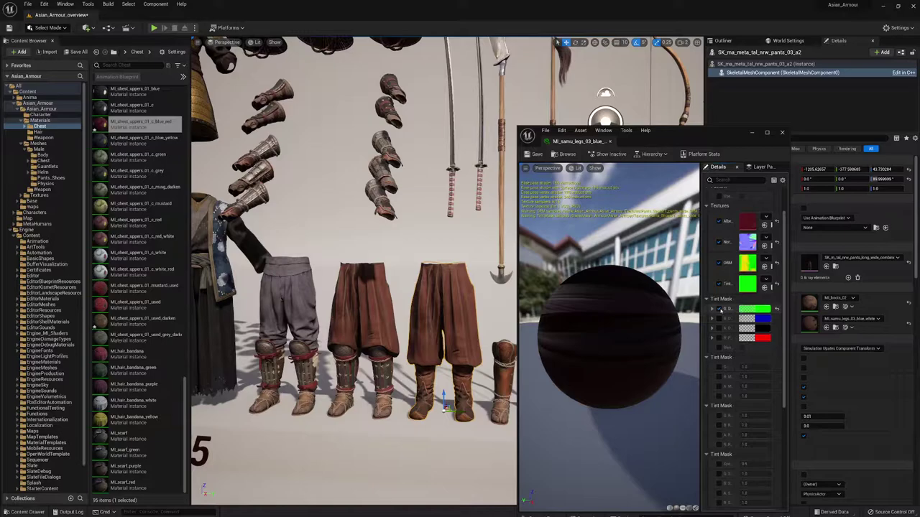
pyautogui.click(755, 309)
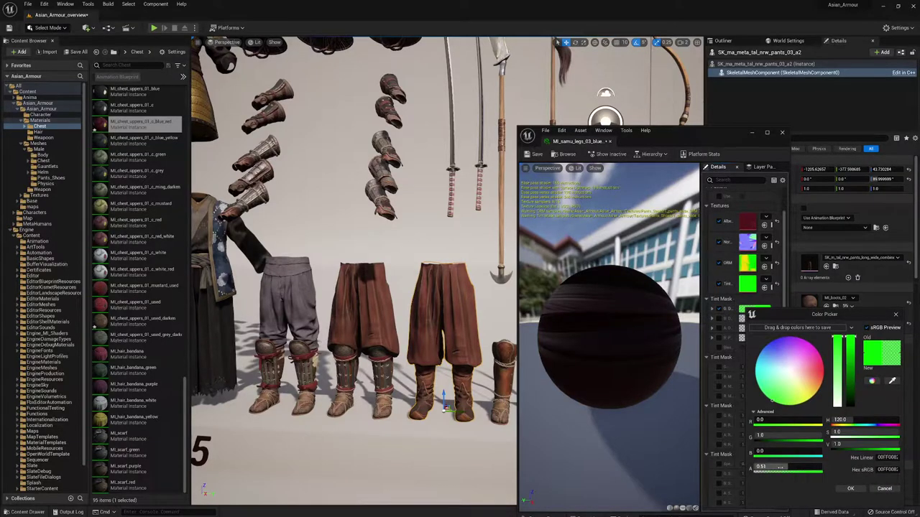
pyautogui.moveTo(780, 467); pyautogui.dragTo(819, 467)
pyautogui.moveTo(846, 396); pyautogui.dragTo(853, 399)
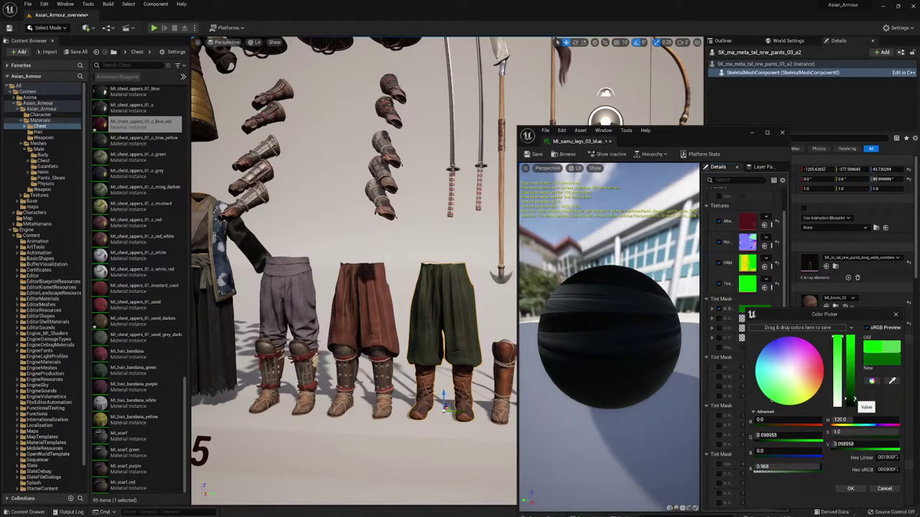
pyautogui.click(883, 489)
pyautogui.click(782, 133)
# Select the round shield above the bow in the weapons display.
pyautogui.press('s')
pyautogui.moveTo(503, 237); pyautogui.dragTo(593, 180, button='right')
pyautogui.press('w')
pyautogui.scroll(2, 412, 223)
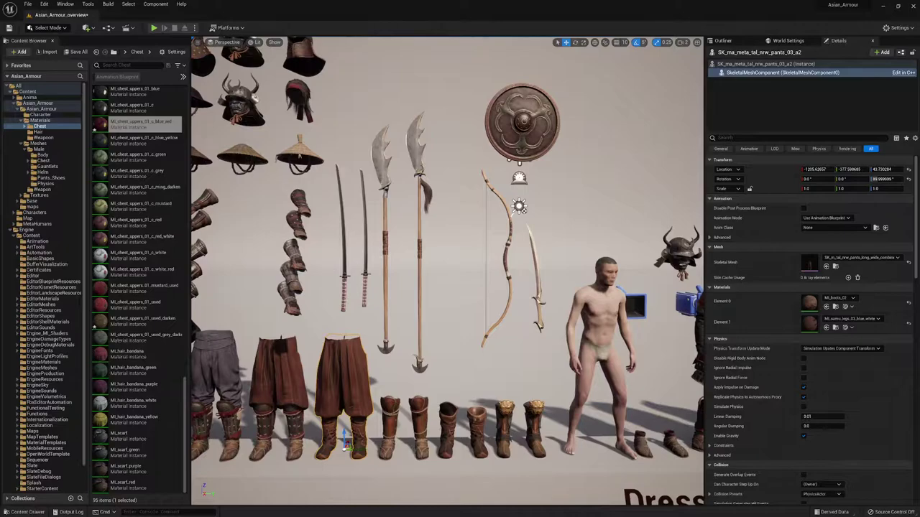
pyautogui.scroll(-3, 377, 185)
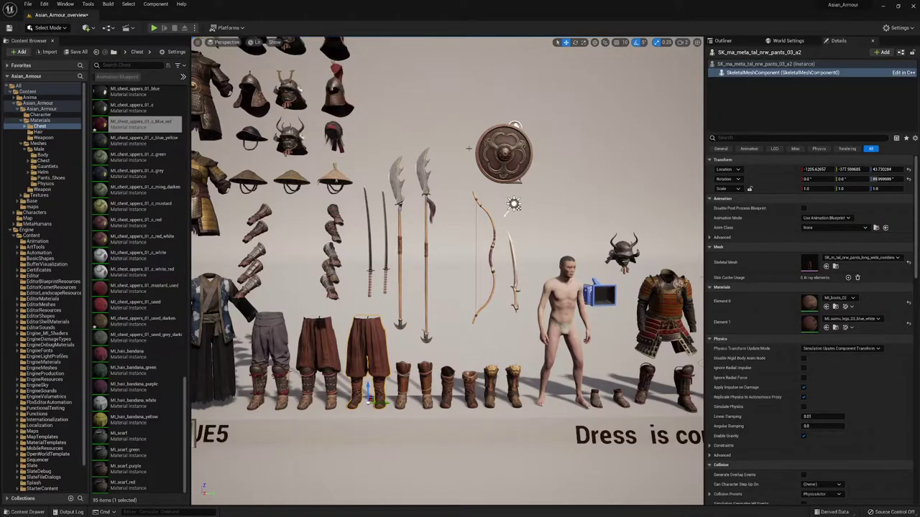
pyautogui.click(514, 177)
# Select the red-plumed helmet above the hair with the red bandana.
pyautogui.press('s')
pyautogui.moveTo(514, 177); pyautogui.dragTo(448, 172, button='right')
pyautogui.press('w')
pyautogui.press('s')
pyautogui.press('w')
pyautogui.scroll(5, 408, 283)
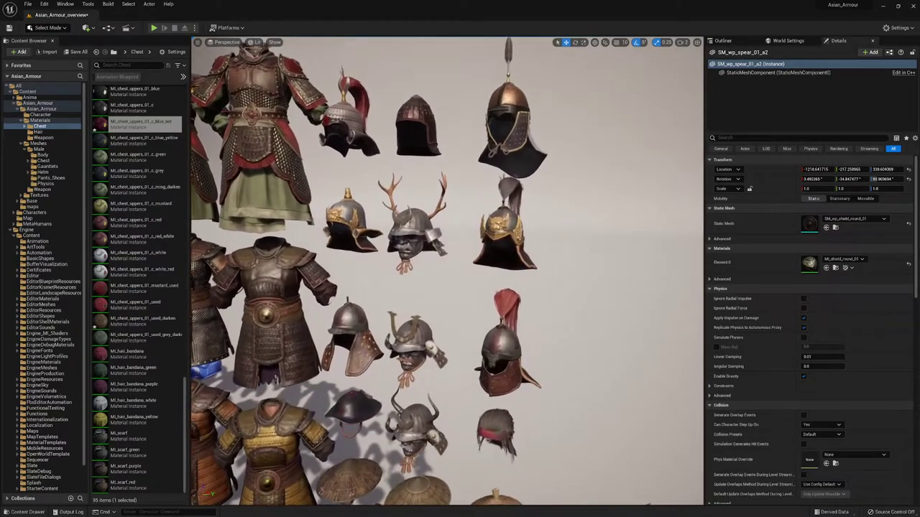
pyautogui.doubleClick(505, 350)
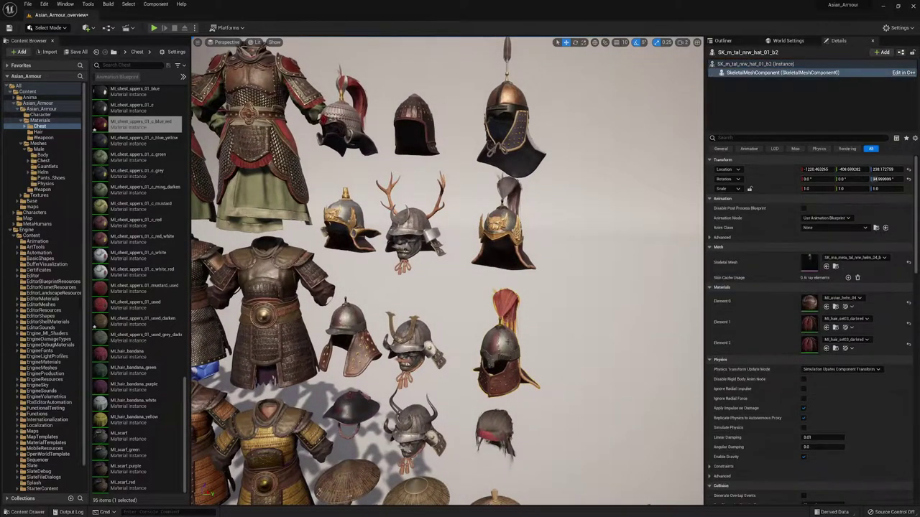
pyautogui.moveTo(508, 347); pyautogui.dragTo(496, 381, button='right')
# Try successive Element 0 materials on the red-plumed helmet, from MI_asian_helm_04_b_lower_rough through to MI_asian_helm_04_copper_dots_dark.
pyautogui.click(853, 299)
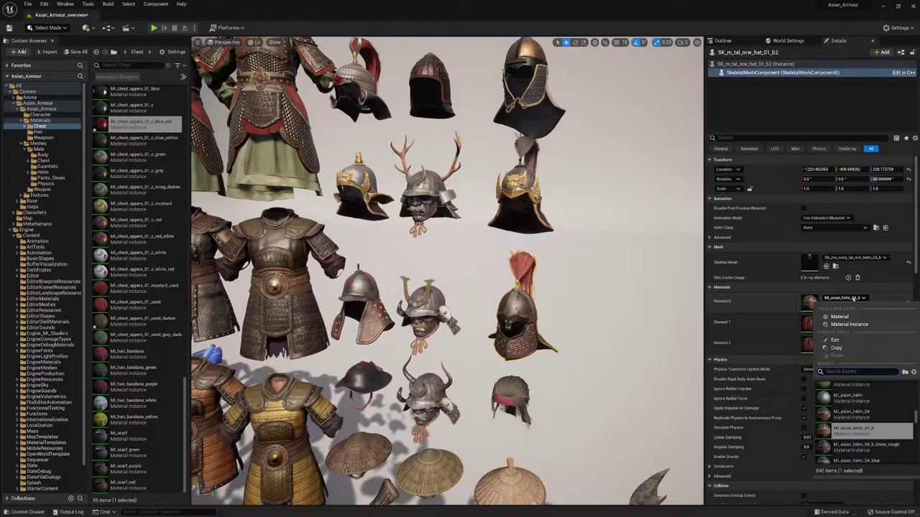
pyautogui.press('Down')
pyautogui.press('Down')
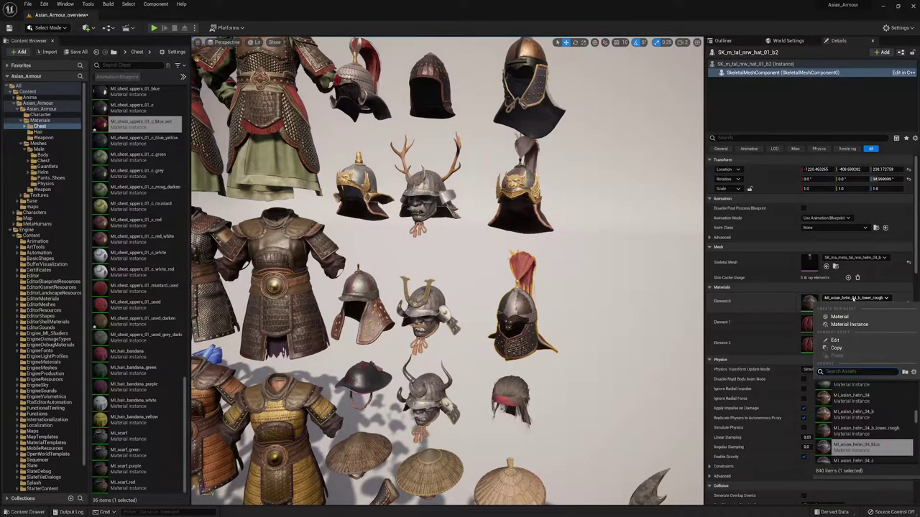
pyautogui.press('Down')
pyautogui.press('Down')
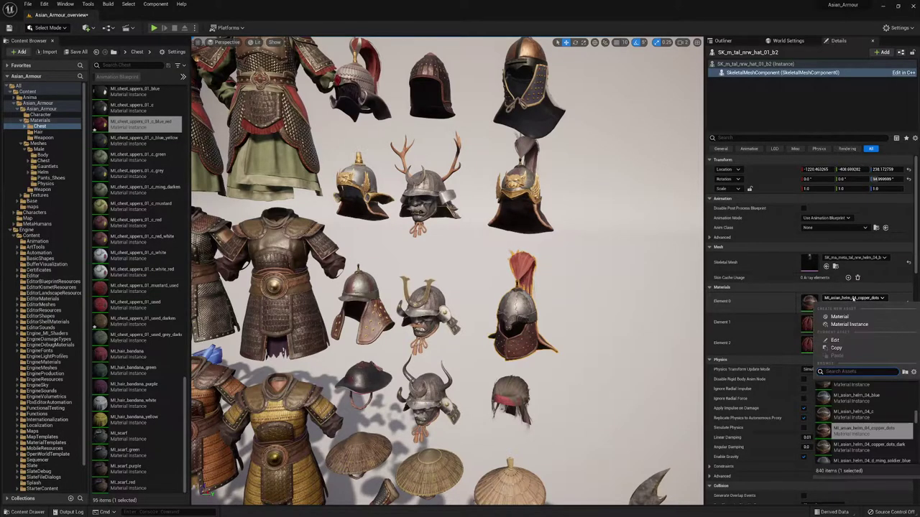
pyautogui.press('Down')
pyautogui.press('Return')
# Try the blue, bright, green and red MI_asian_helm_04_d_ming_soldier materials on the helmet's Element 0.
pyautogui.click(853, 299)
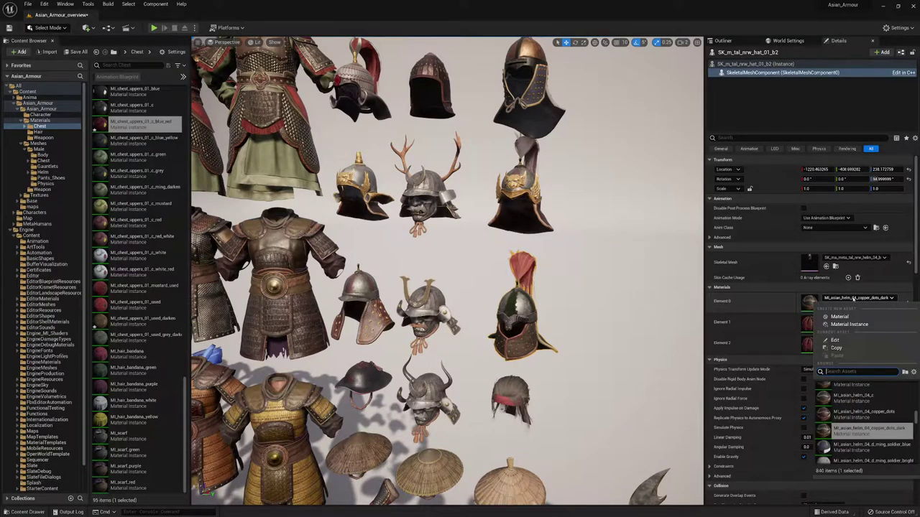
pyautogui.press('Down')
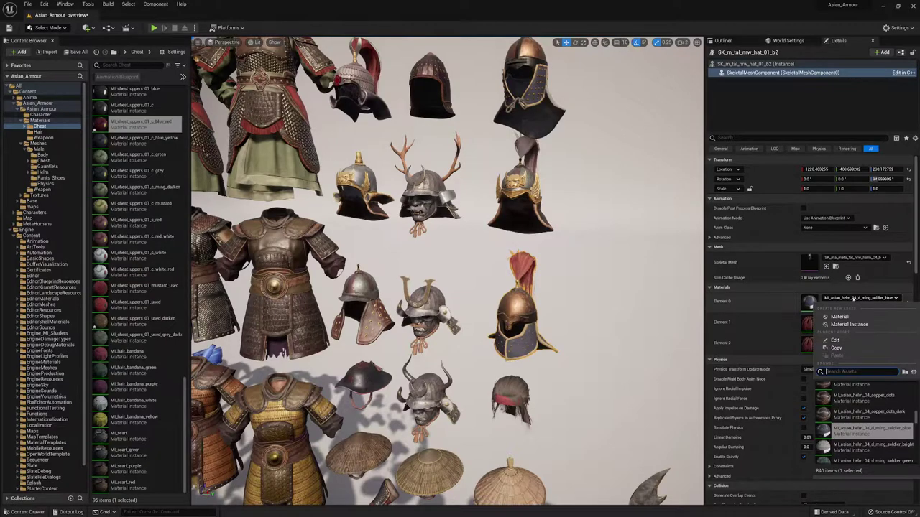
pyautogui.press('Down')
pyautogui.press('Return')
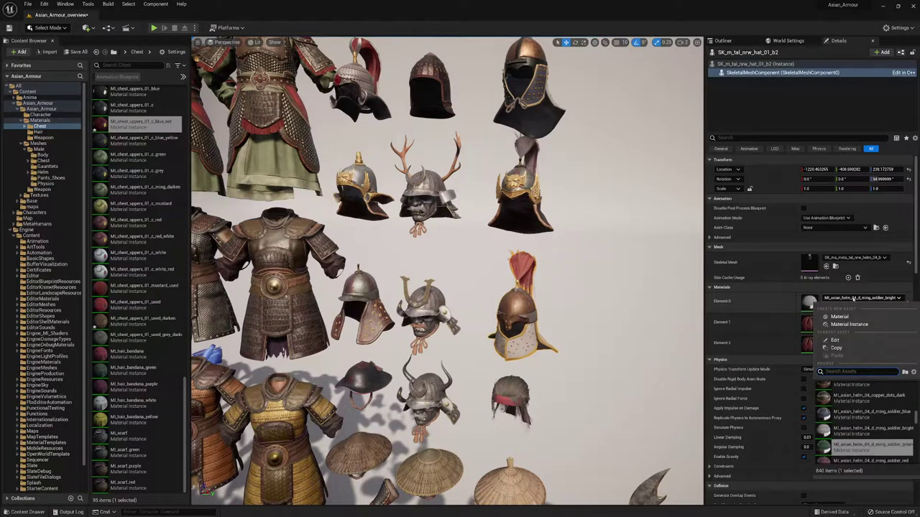
pyautogui.click(866, 445)
pyautogui.click(853, 299)
pyautogui.press('Down')
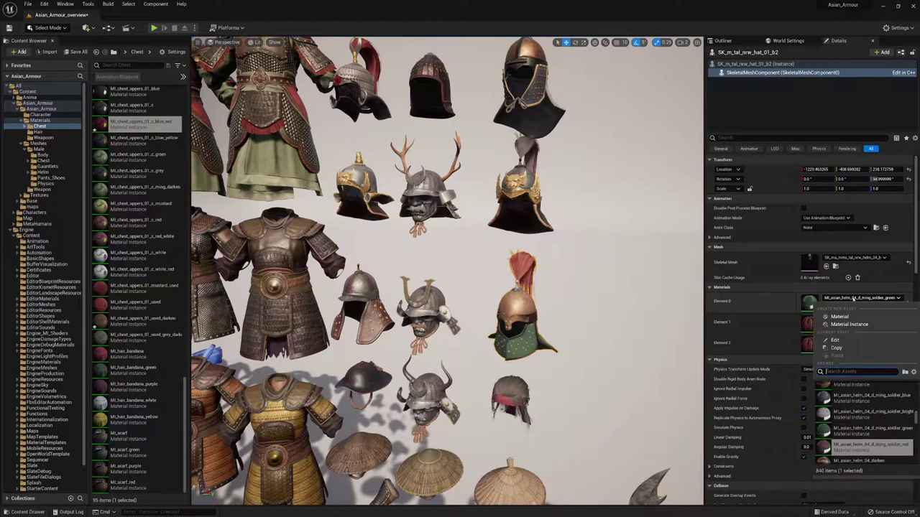
pyautogui.press('Return')
# Step back through the green and bright ming soldier materials and assign MI_asian_helm_04_c to the helmet's Element 0.
pyautogui.click(854, 299)
pyautogui.press('Up')
pyautogui.press('Return')
pyautogui.click(853, 299)
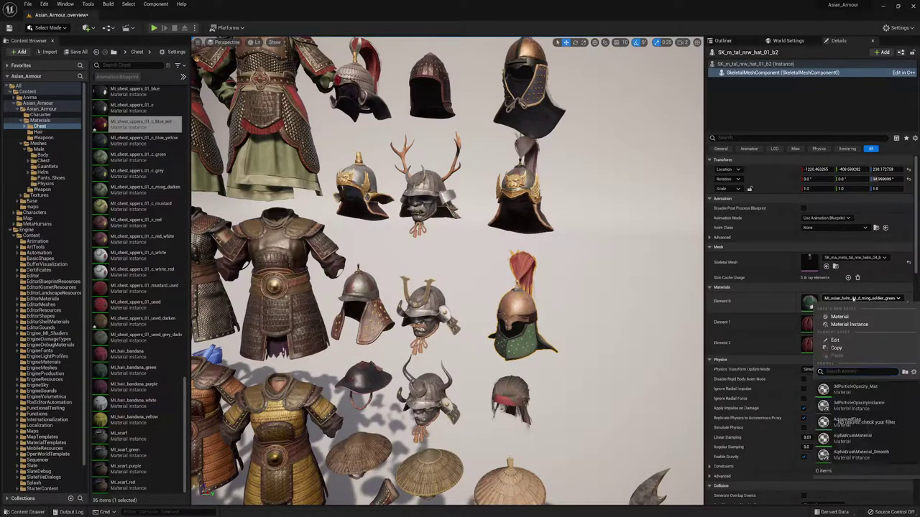
pyautogui.press('Up')
pyautogui.press('Return')
pyautogui.click(854, 299)
pyautogui.scroll(2, 866, 430)
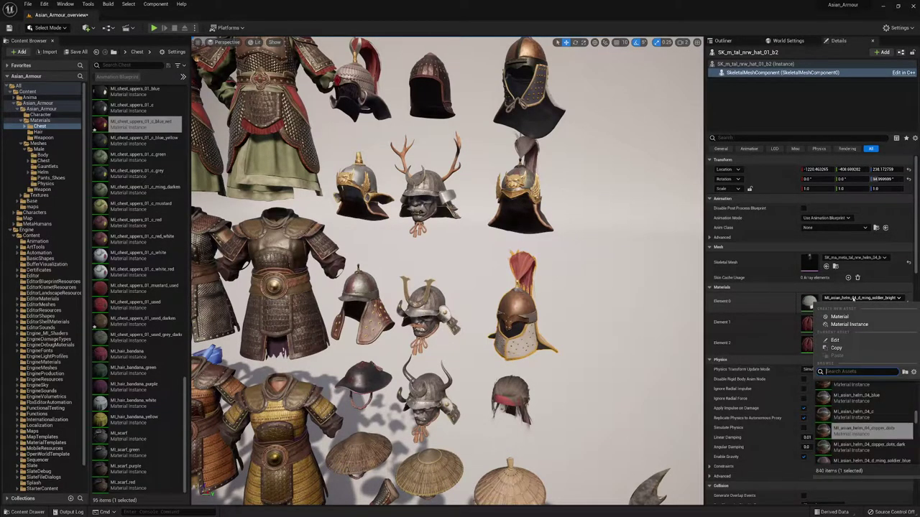
pyautogui.click(858, 413)
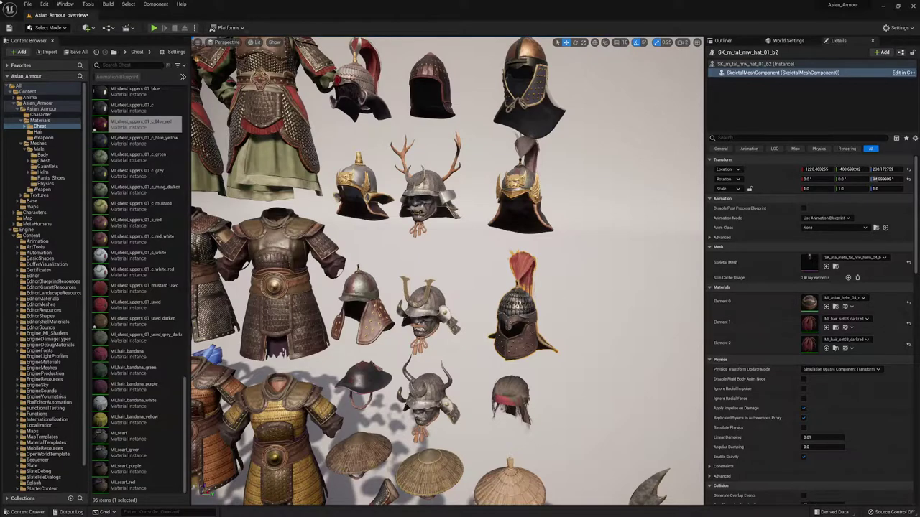
# Open the recent level renderscene, saving the changes to Asian_Armour_overview.
pyautogui.click(27, 4)
pyautogui.moveTo(72, 54)
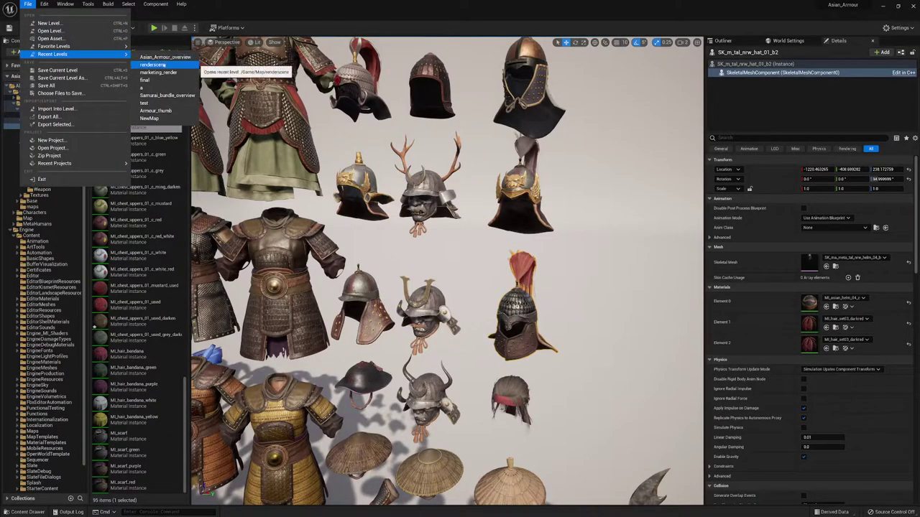
pyautogui.click(164, 64)
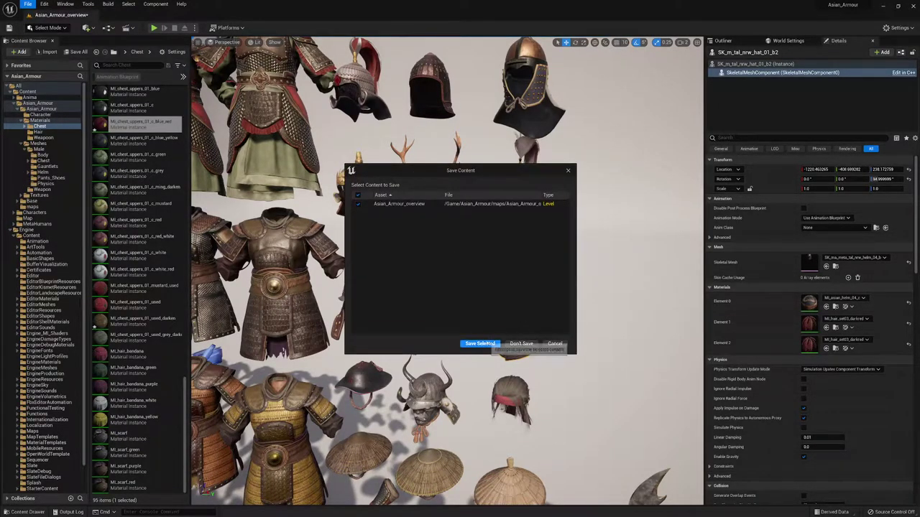
pyautogui.click(480, 344)
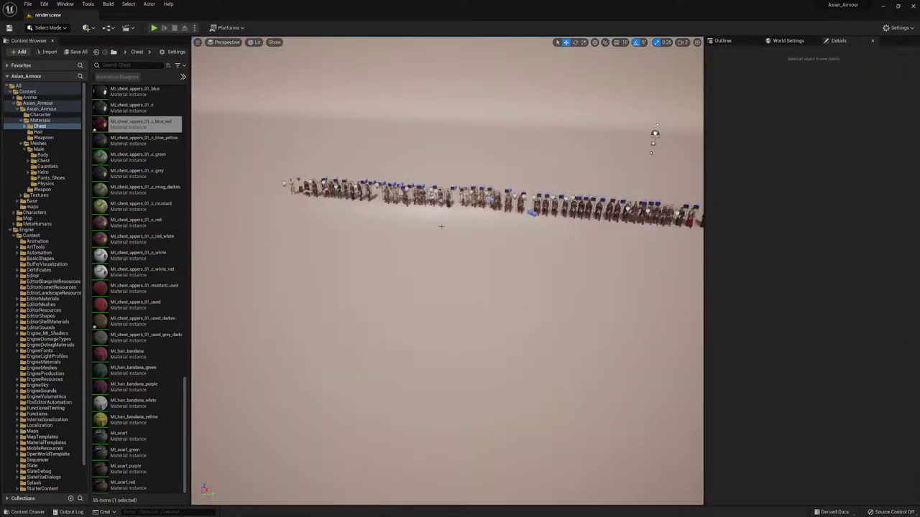
# Select the BP_UE5_ma_sample character, the red-armoured samurai shown with its separated outfit parts, at the end of the character row.
pyautogui.moveTo(441, 227); pyautogui.dragTo(335, 157, button='right')
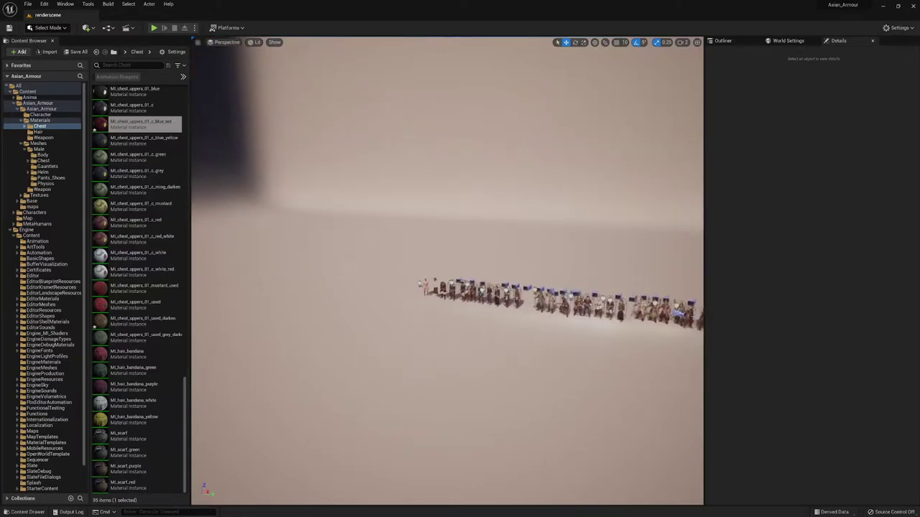
pyautogui.scroll(12, 440, 342)
pyautogui.press('w')
pyautogui.moveTo(440, 342); pyautogui.dragTo(470, 248, button='right')
pyautogui.press('s')
pyautogui.press('w')
pyautogui.click(255, 259)
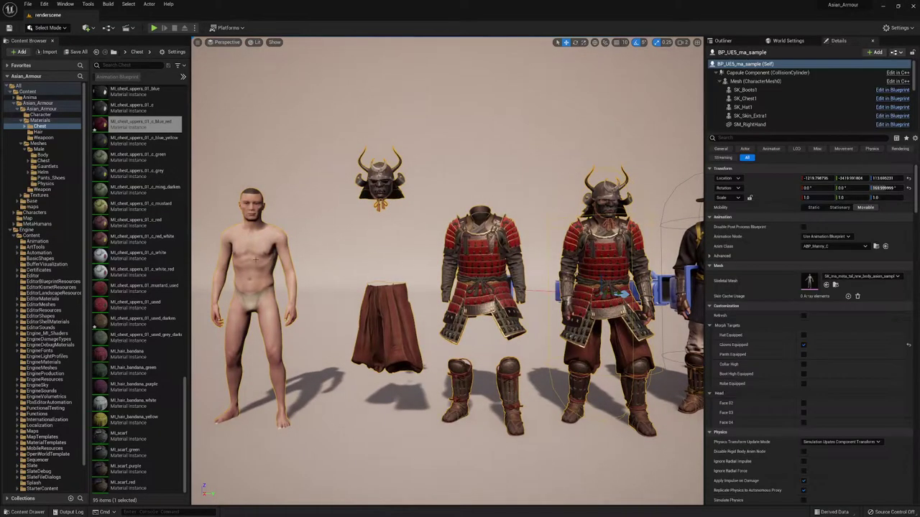
# Inspect SK_Skin_Extra1 in an enlarged component list and open the Mesh component's skeletal mesh, SK_ma_meta_tal_nrw_body_asian_sample.
pyautogui.click(750, 116)
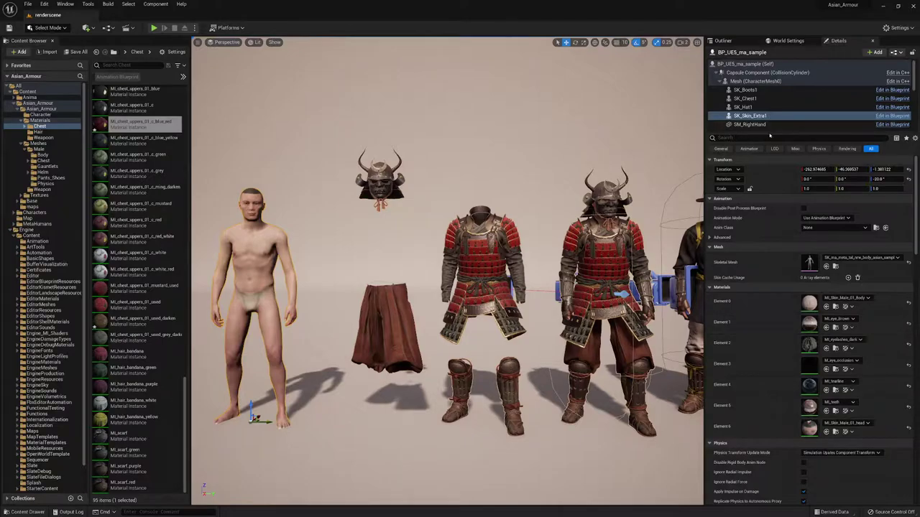
pyautogui.moveTo(768, 131); pyautogui.dragTo(782, 281)
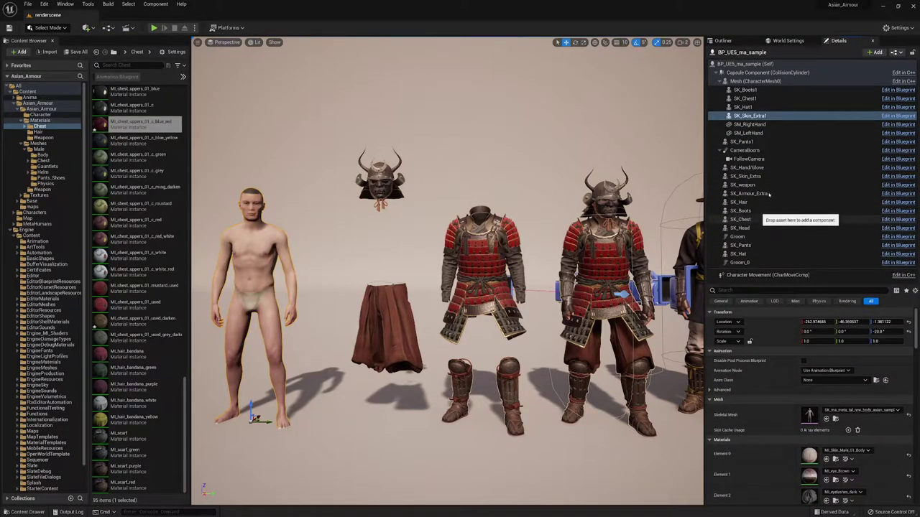
pyautogui.click(763, 81)
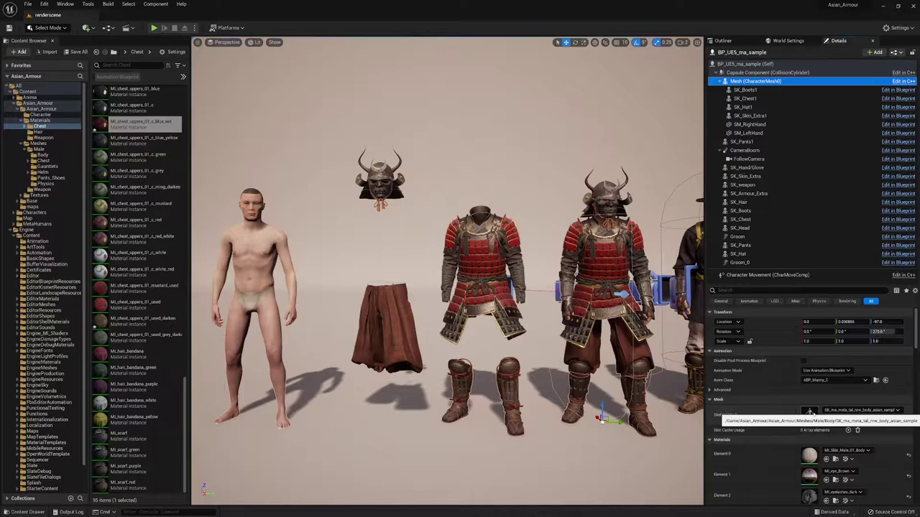
pyautogui.doubleClick(809, 413)
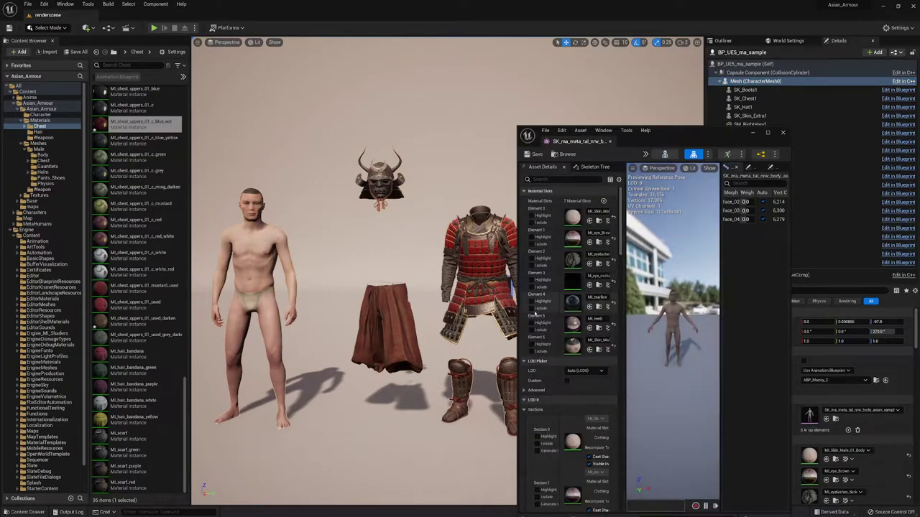
# Preview the face_02 and face_03 morph targets on the body in the widened skeletal mesh editor and close it.
pyautogui.moveTo(517, 327); pyautogui.dragTo(311, 330)
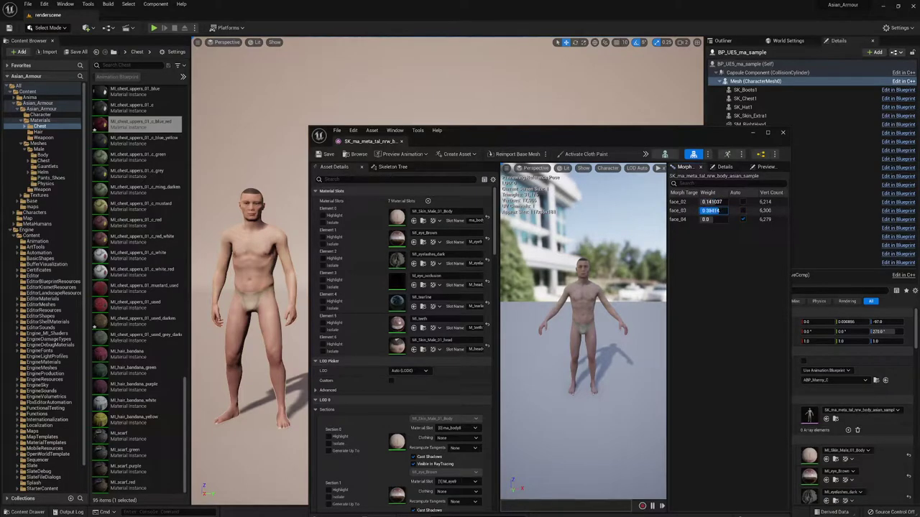
pyautogui.click(782, 132)
pyautogui.click(337, 183)
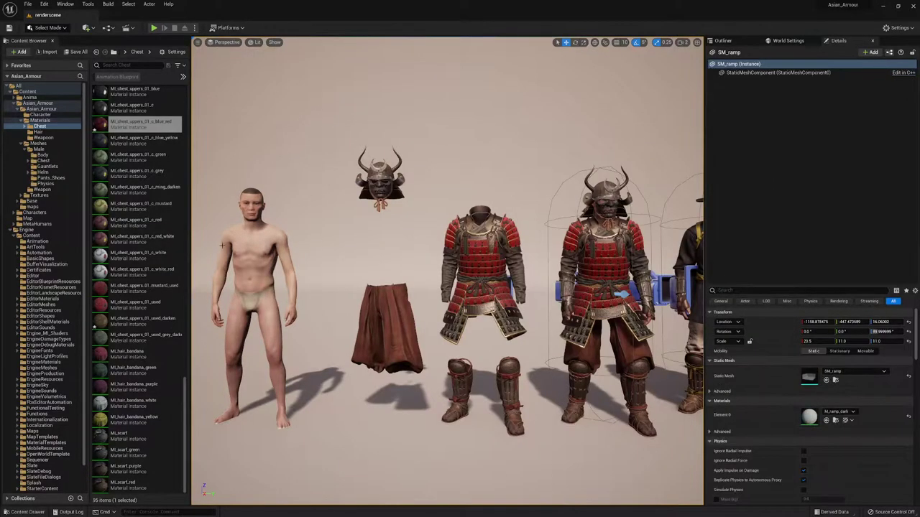
# Reselect BP_UE5_ma_sample and try its Face 03, Face 04 and Face 02 head options with the bare body in close view.
pyautogui.click(603, 266)
pyautogui.scroll(-5, 798, 423)
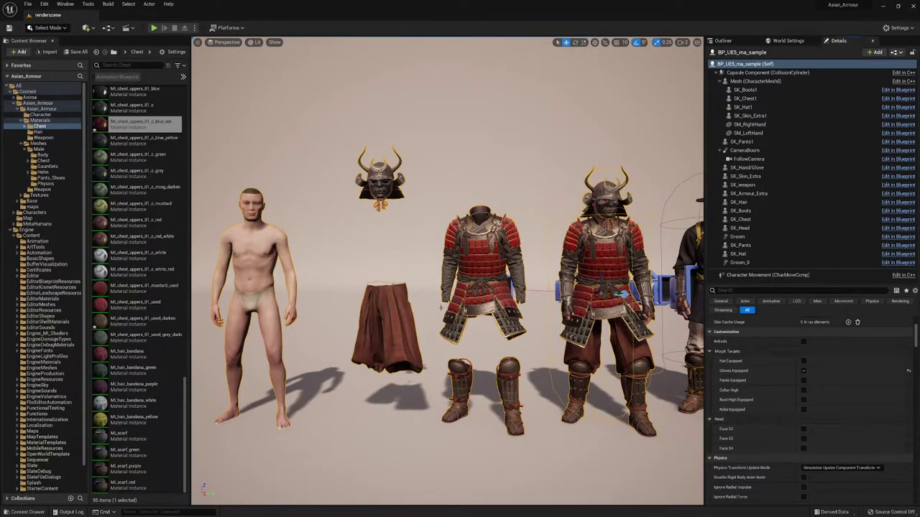
pyautogui.moveTo(503, 245); pyautogui.dragTo(643, 275, button='middle')
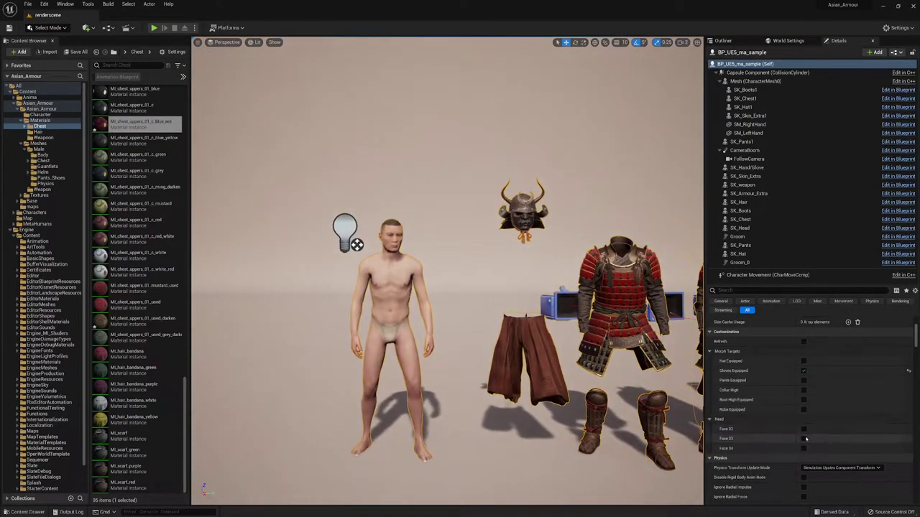
pyautogui.click(803, 438)
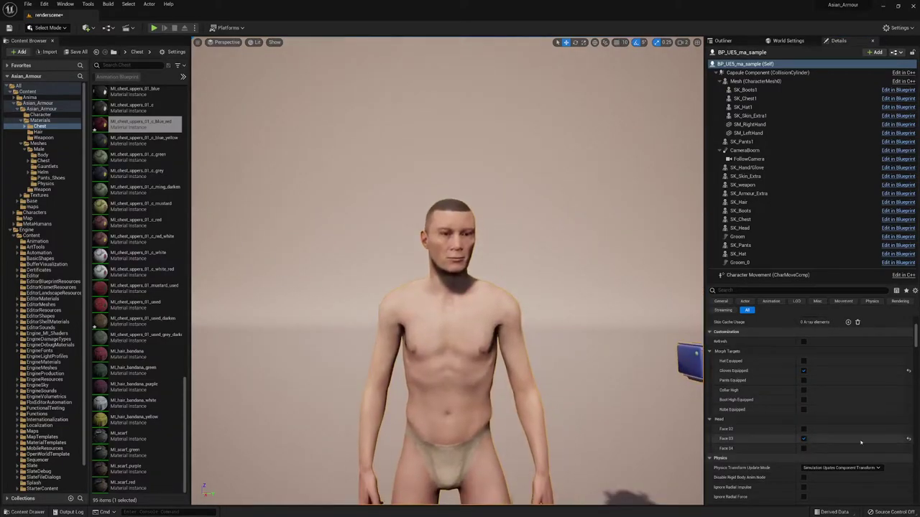
pyautogui.click(803, 439)
pyautogui.click(804, 429)
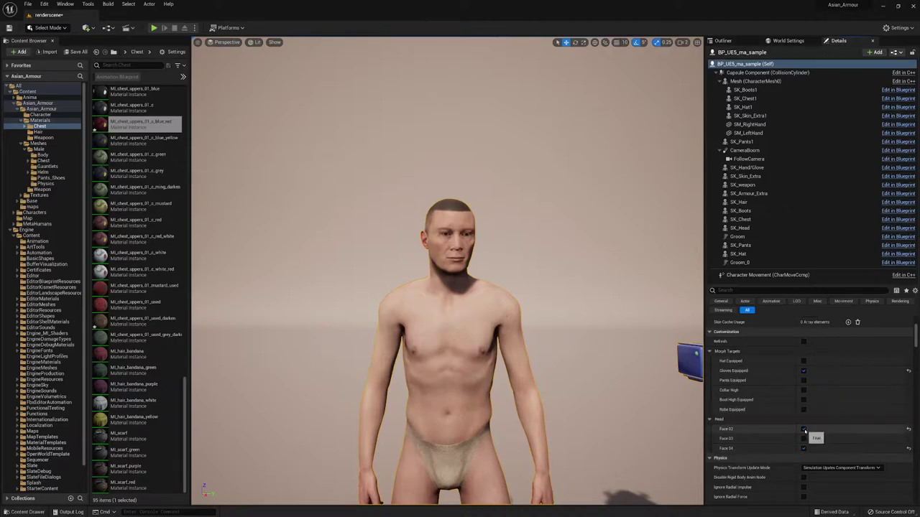
# Open the skeletal mesh of the SK_Skin_Extra1 component, vary its face_02 and face_03 morph weights and close the editor.
pyautogui.click(467, 349)
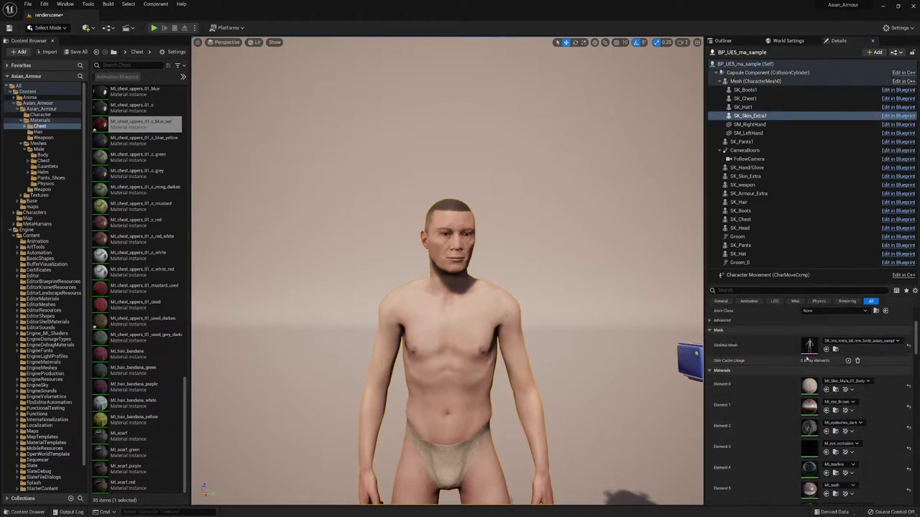
pyautogui.scroll(2, 810, 345)
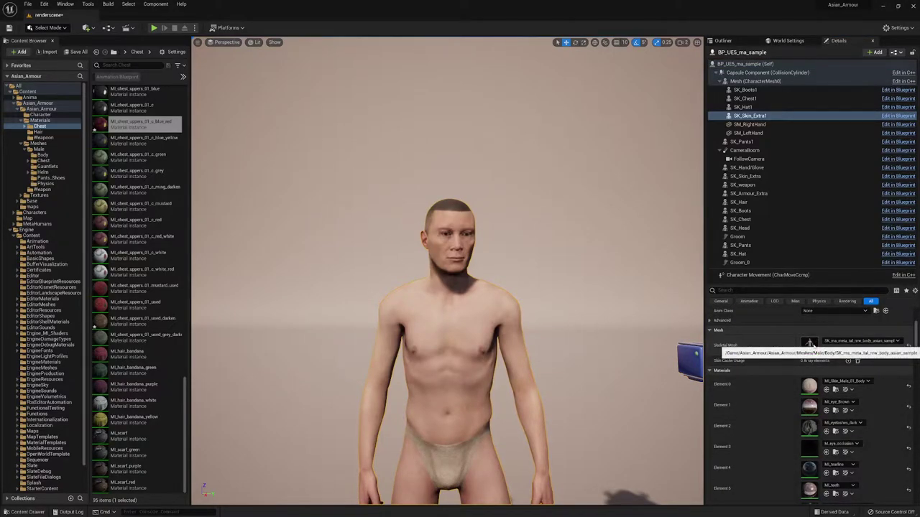
pyautogui.doubleClick(809, 345)
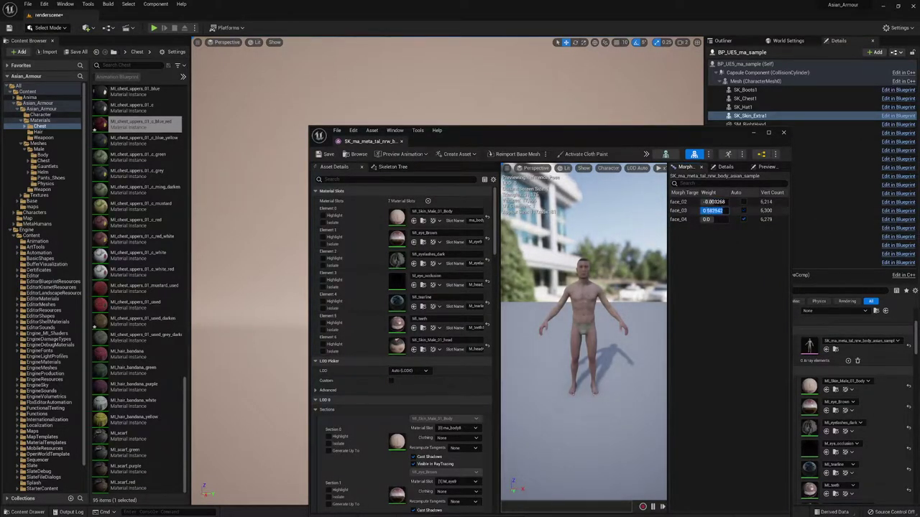
pyautogui.click(783, 132)
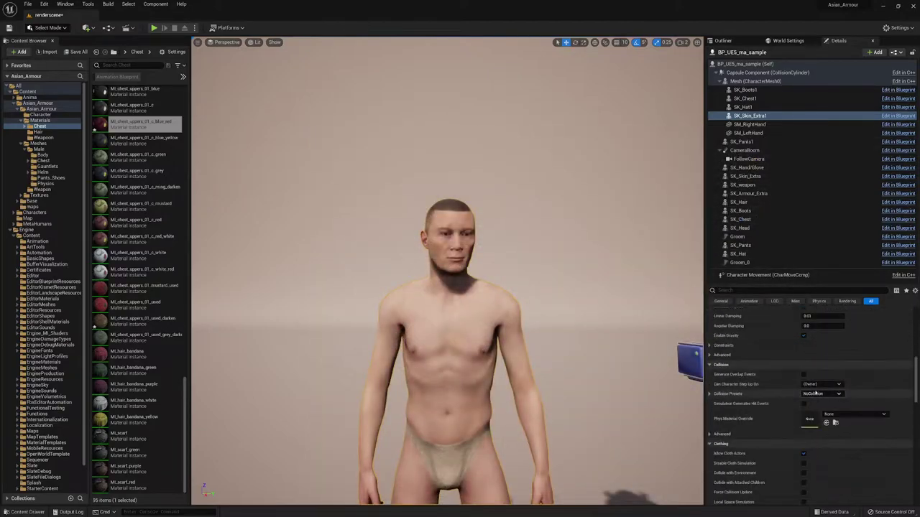
# Return to the BP_UE5_ma_sample actor and try toggling its Face 02 head option on and off.
pyautogui.click(452, 346)
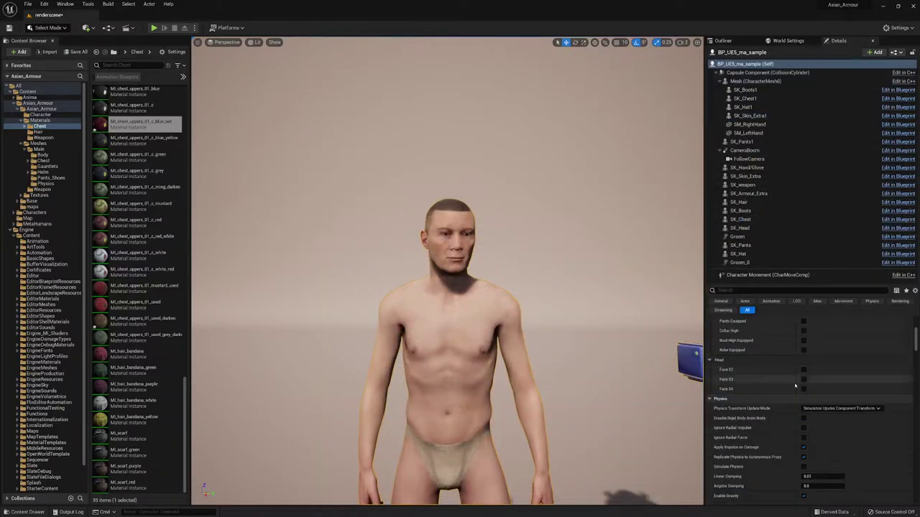
pyautogui.scroll(1, 796, 386)
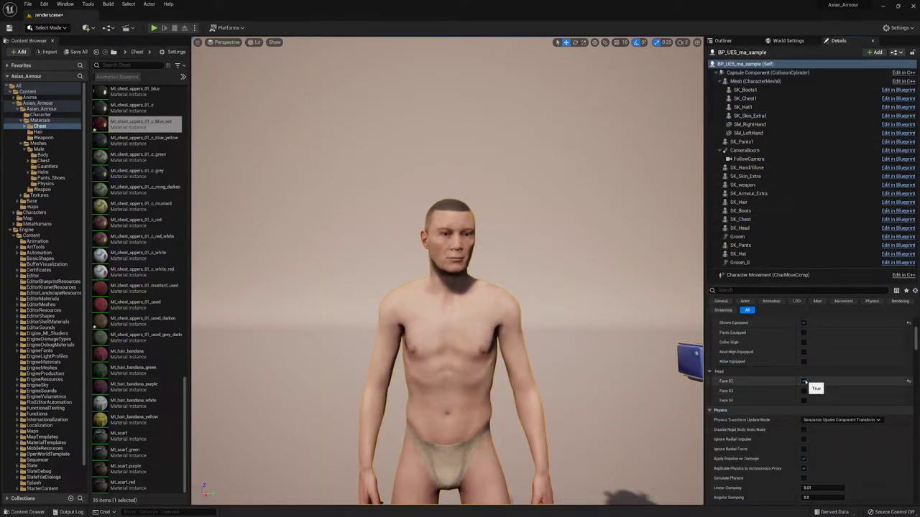
pyautogui.click(803, 382)
pyautogui.scroll(3, 804, 360)
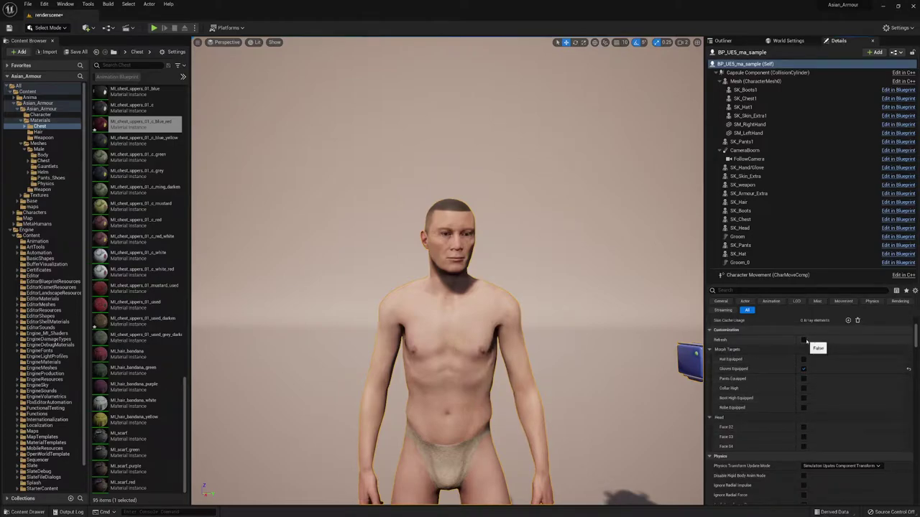
pyautogui.click(803, 429)
# Locate the body mesh of SK_Skin_Extra1 among the project assets and clear that component's skeletal mesh.
pyautogui.doubleClick(438, 314)
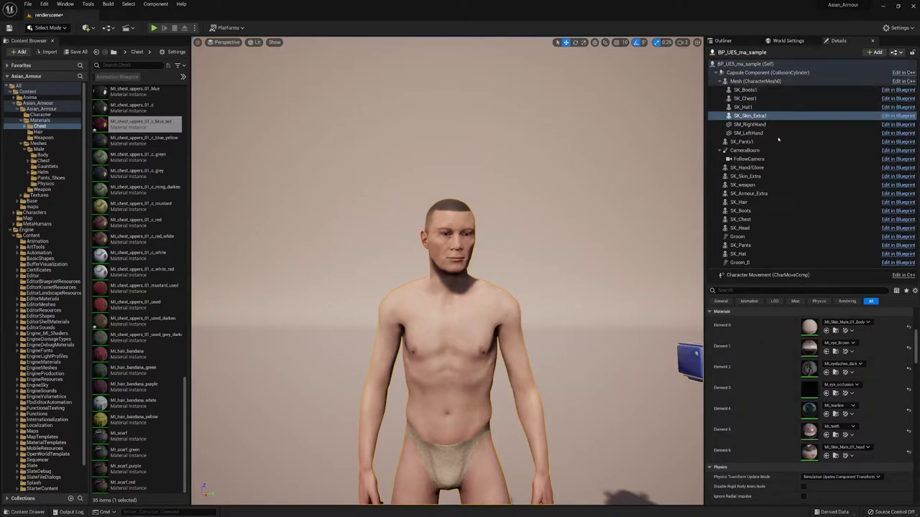
pyautogui.scroll(2, 850, 348)
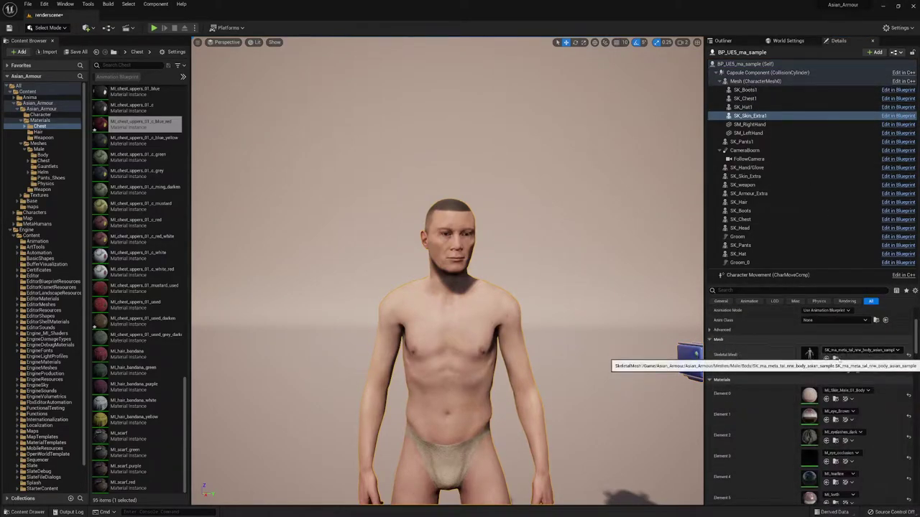
pyautogui.click(826, 358)
pyautogui.click(860, 350)
pyautogui.click(836, 392)
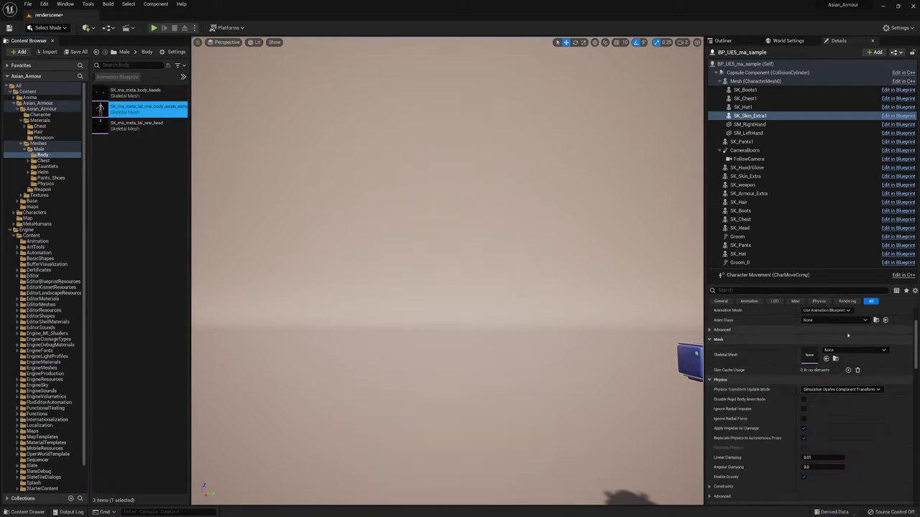
# Look through the character's other components and assign SK_ma_meta_tal_nrw_body_asian_sample to the empty SK_Head component.
pyautogui.click(748, 98)
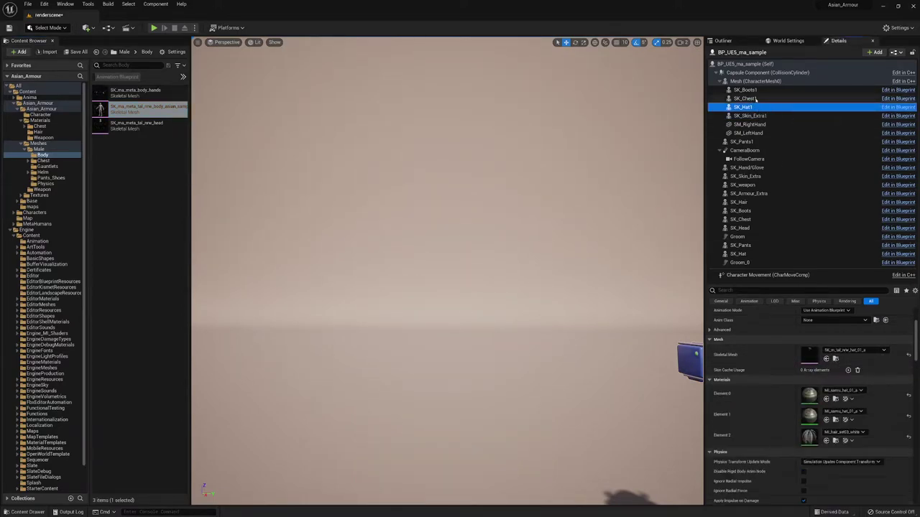
pyautogui.click(751, 167)
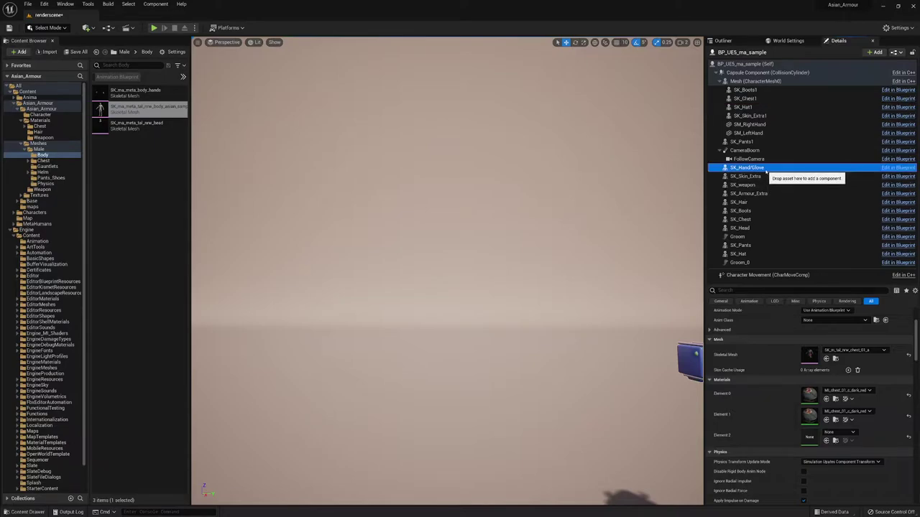
pyautogui.click(743, 185)
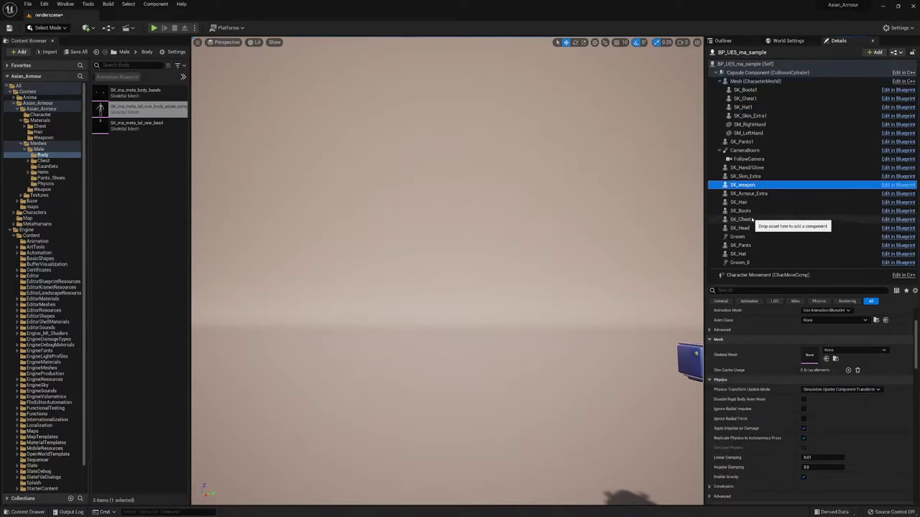
pyautogui.click(747, 211)
pyautogui.click(751, 228)
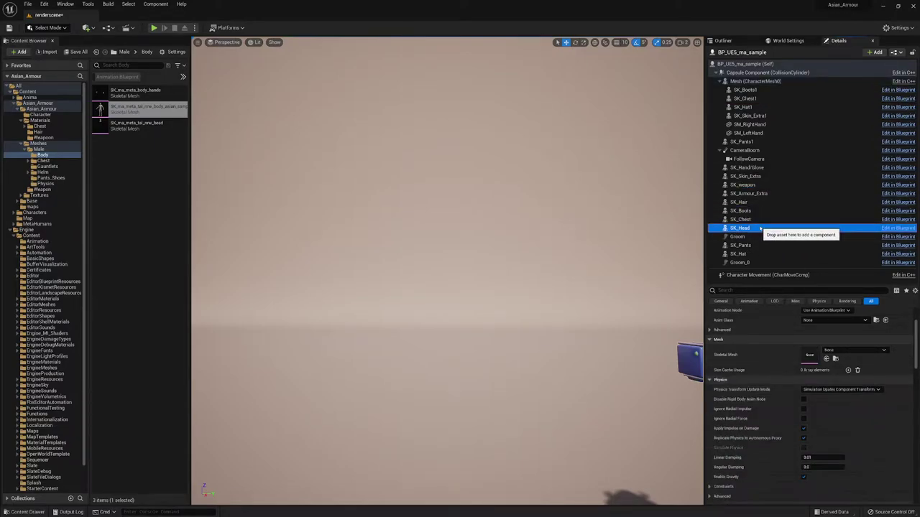
pyautogui.click(826, 359)
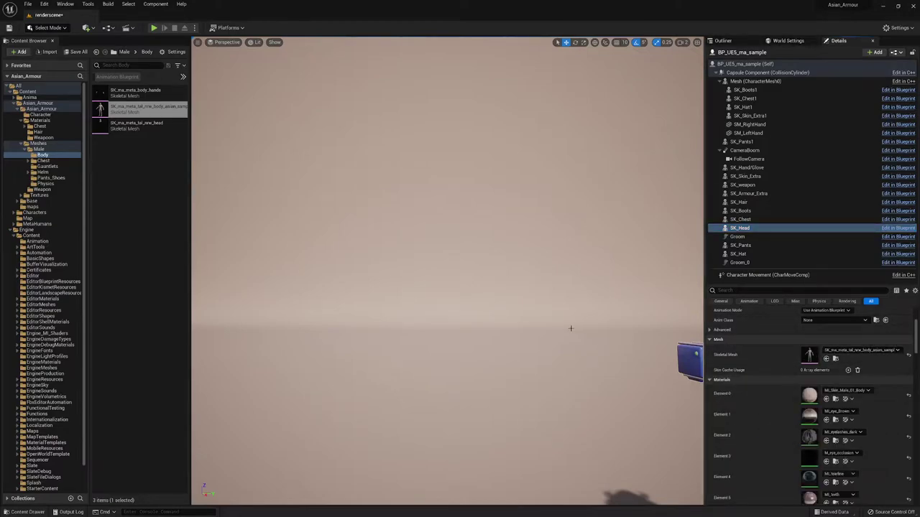
# Move the SK_Head body out of the assembled samurai to the empty spot beside the red pants.
pyautogui.moveTo(570, 329); pyautogui.dragTo(611, 348, button='right')
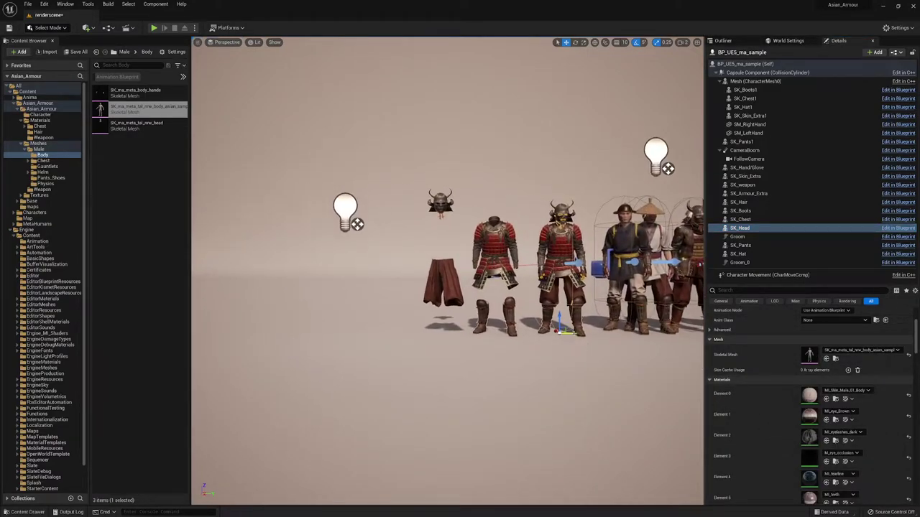
pyautogui.moveTo(570, 333); pyautogui.dragTo(387, 333)
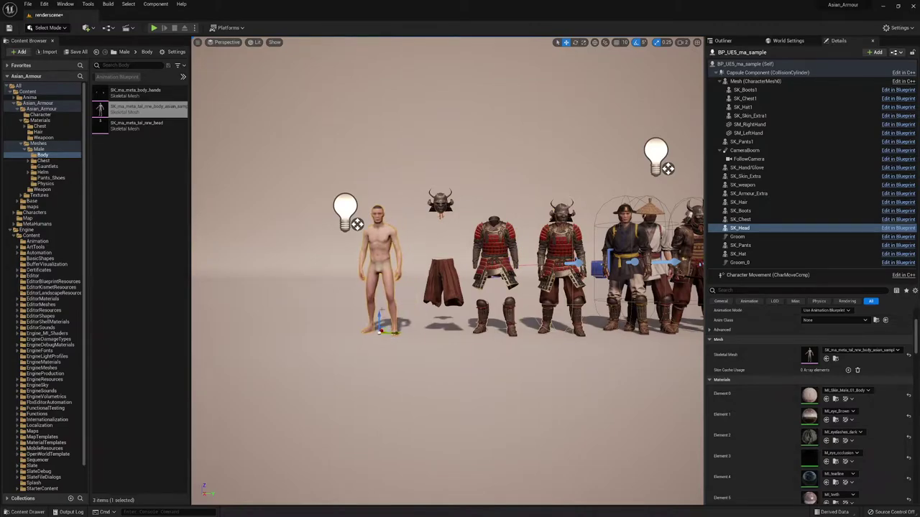
pyautogui.scroll(6, 387, 333)
pyautogui.moveTo(431, 316); pyautogui.dragTo(362, 277, button='right')
pyautogui.scroll(-5, 382, 307)
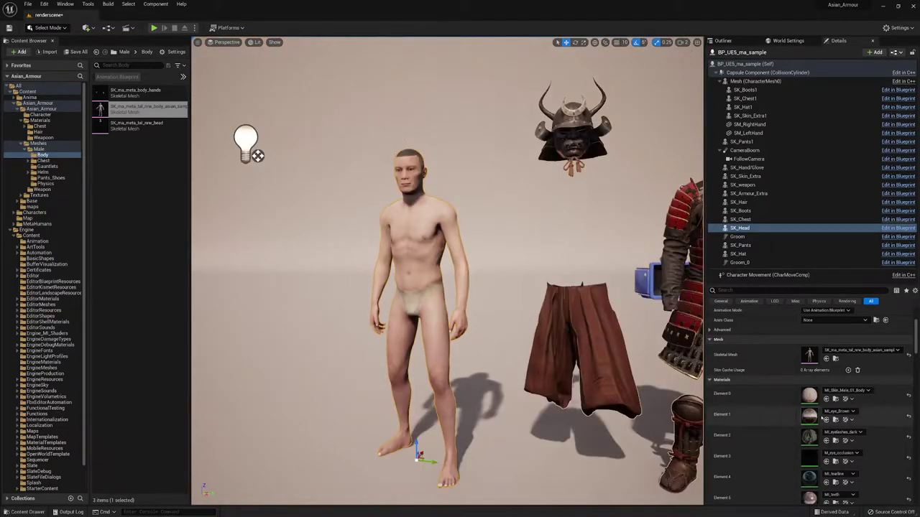
# Preview the Face 02, Face 03 and Face 04 head options one after another on the moved body through the BP_UE5_ma_sample actor.
pyautogui.click(776, 64)
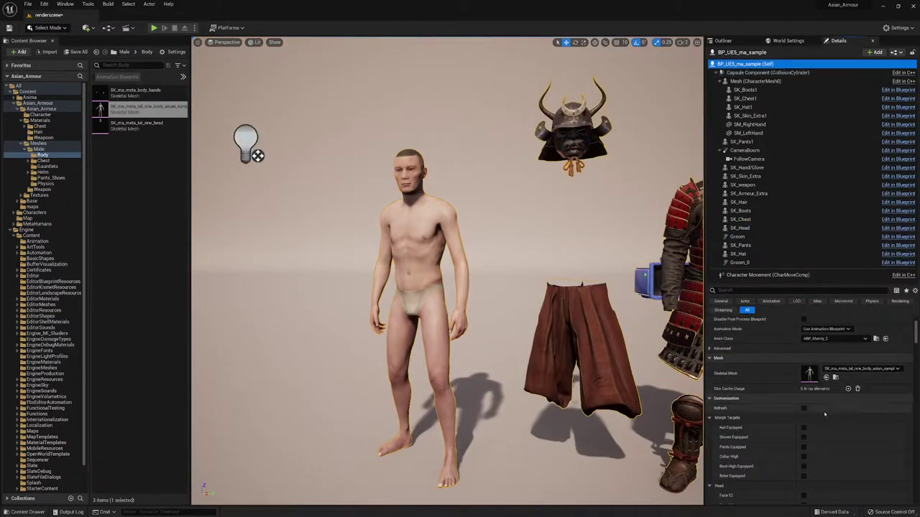
pyautogui.scroll(-1, 822, 482)
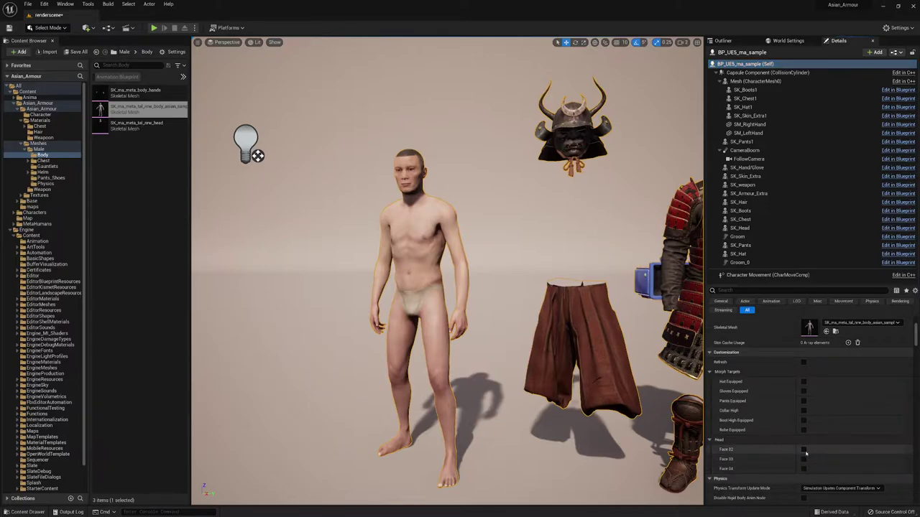
pyautogui.click(804, 450)
pyautogui.moveTo(547, 257); pyautogui.dragTo(546, 256, button='right')
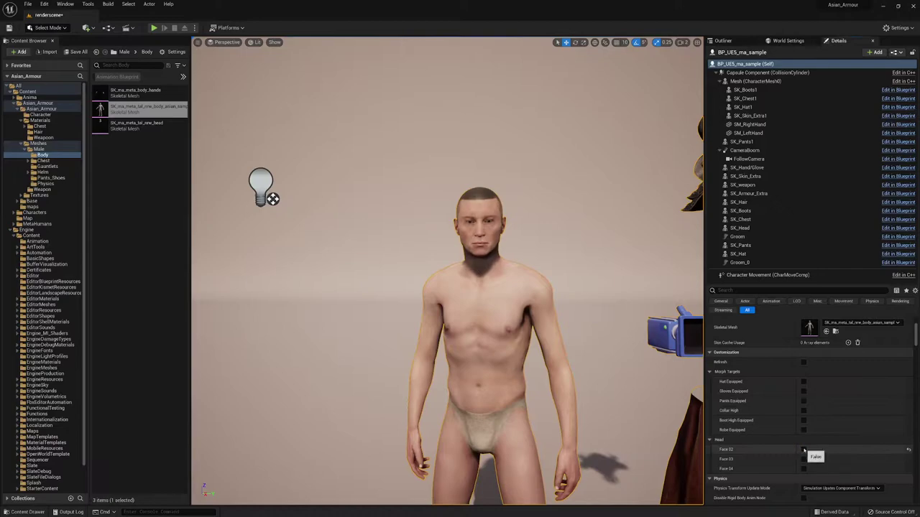
pyautogui.click(803, 459)
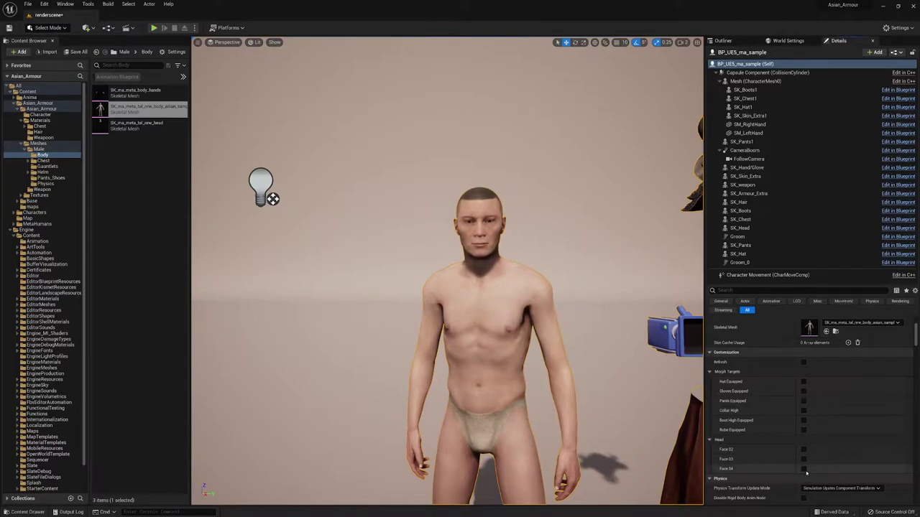
pyautogui.click(803, 469)
pyautogui.moveTo(547, 257)
pyautogui.mouseDown(button='right')
pyautogui.moveTo(553, 253)
pyautogui.moveTo(539, 256)
pyautogui.mouseUp(button='right')
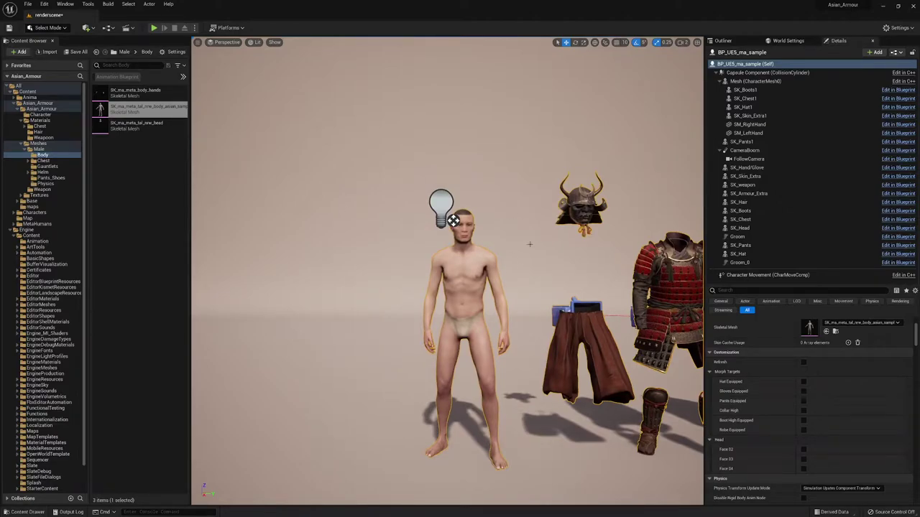
# Examine the bare body and separated outfit parts, and travel along the row to the assembled characters.
pyautogui.moveTo(500, 269); pyautogui.dragTo(518, 276, button='right')
pyautogui.moveTo(488, 250); pyautogui.dragTo(436, 225, button='right')
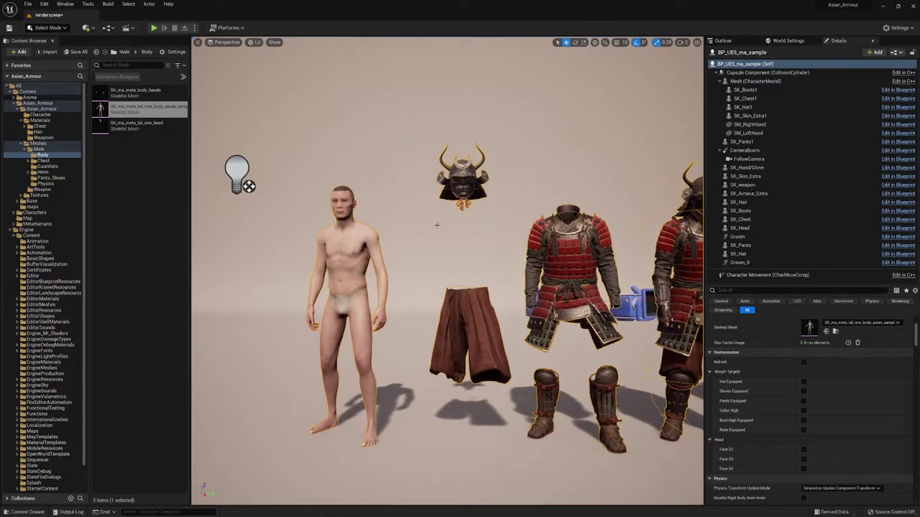
pyautogui.moveTo(381, 241); pyautogui.dragTo(380, 232, button='right')
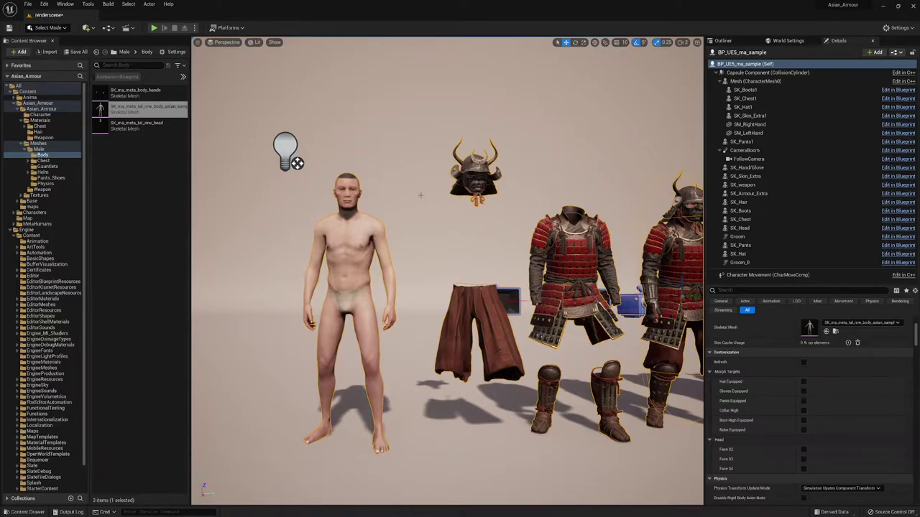
pyautogui.moveTo(421, 196)
pyautogui.mouseDown(button='right')
pyautogui.moveTo(377, 191)
pyautogui.moveTo(404, 196)
pyautogui.mouseUp(button='right')
pyautogui.press('d')
pyautogui.press('s')
pyautogui.press('d')
pyautogui.press('w')
pyautogui.press('s')
pyautogui.press('w')
pyautogui.press('w')
pyautogui.press('s')
pyautogui.press('w')
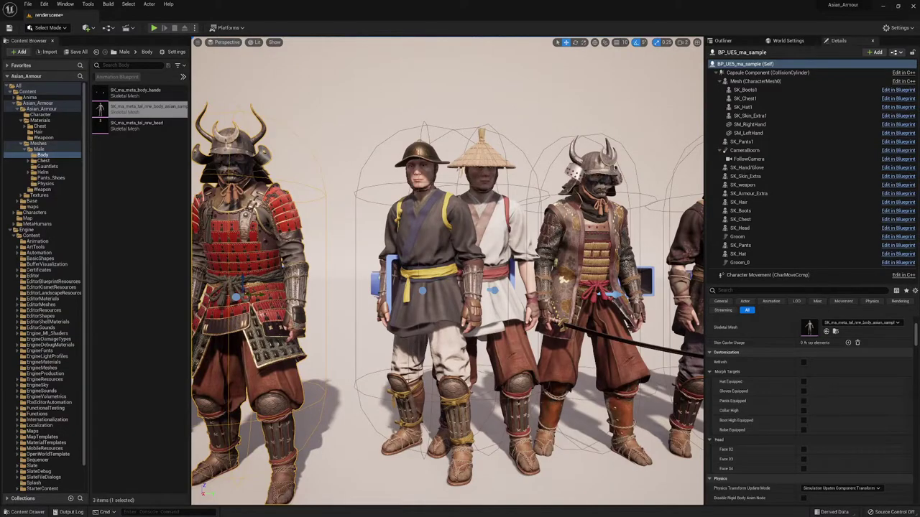
# Replace the SK_Hat mesh of BP_samu_sample_02_b26, the dark-robed character with yellow sash, with the antlered helmet SK_m_tal_nrw_hat_01_d_antlers.
pyautogui.click(425, 229)
pyautogui.click(421, 153)
pyautogui.press('s')
pyautogui.moveTo(421, 154); pyautogui.dragTo(372, 140, button='right')
pyautogui.press('w')
pyautogui.press('d')
pyautogui.press('s')
pyautogui.press('w')
pyautogui.scroll(4, 810, 381)
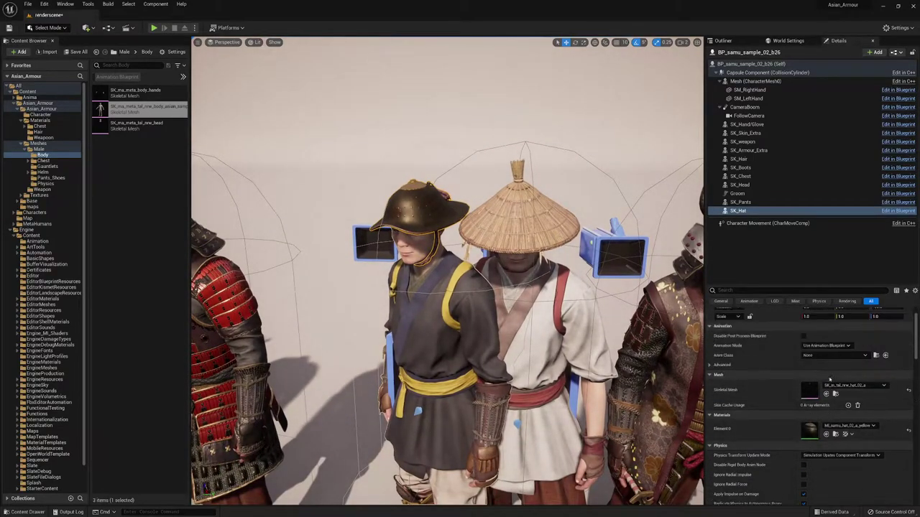
pyautogui.click(870, 389)
pyautogui.press('Up')
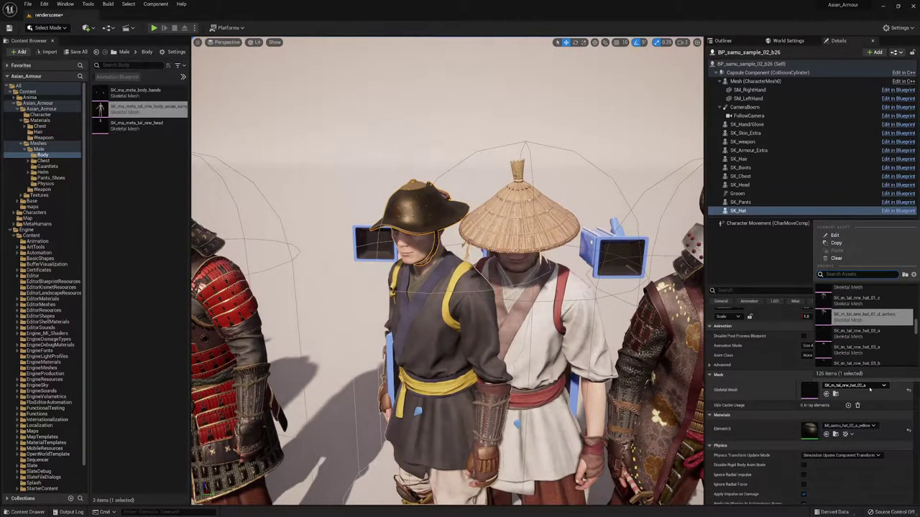
pyautogui.press('Return')
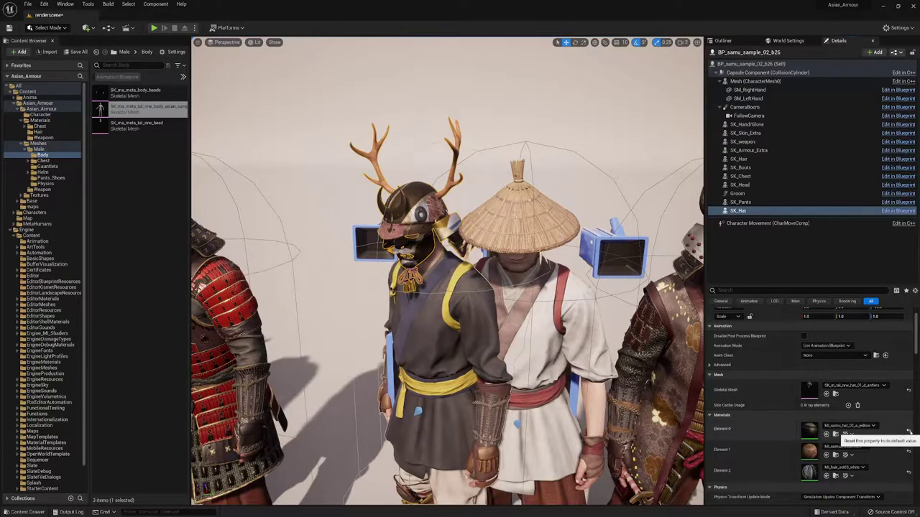
# Reset the Element 0 material of the antlered helmet on BP_samu_sample_02_b26 to its default.
pyautogui.click(908, 430)
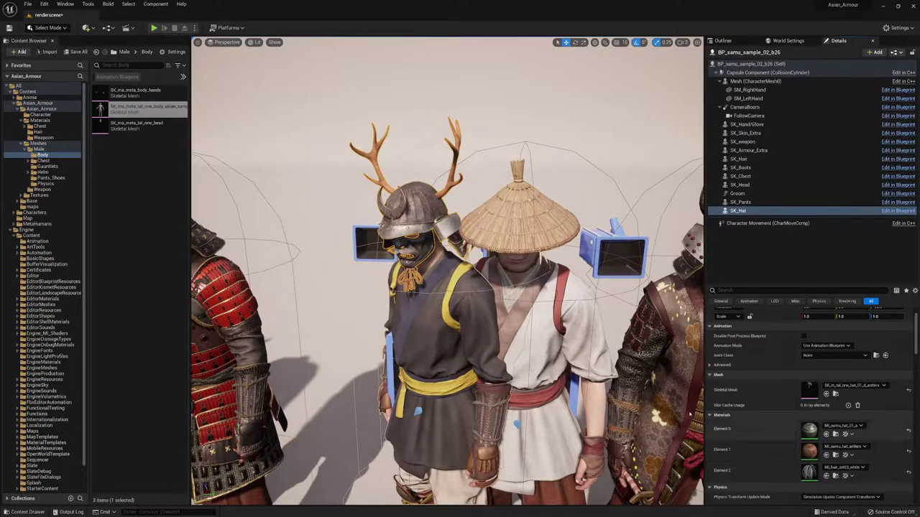
# Examine the assembled characters along the row, as far as the dark-robed one wearing a straw hat.
pyautogui.moveTo(575, 338); pyautogui.dragTo(575, 280, button='right')
pyautogui.press('s')
pyautogui.press('w')
pyautogui.press('d')
pyautogui.moveTo(460, 280); pyautogui.dragTo(492, 281, button='right')
pyautogui.press('a')
pyautogui.press('s')
pyautogui.press('d')
pyautogui.press('w')
pyautogui.press('s')
pyautogui.press('s')
pyautogui.press('d')
pyautogui.press('w')
pyautogui.press('d')
pyautogui.press('d')
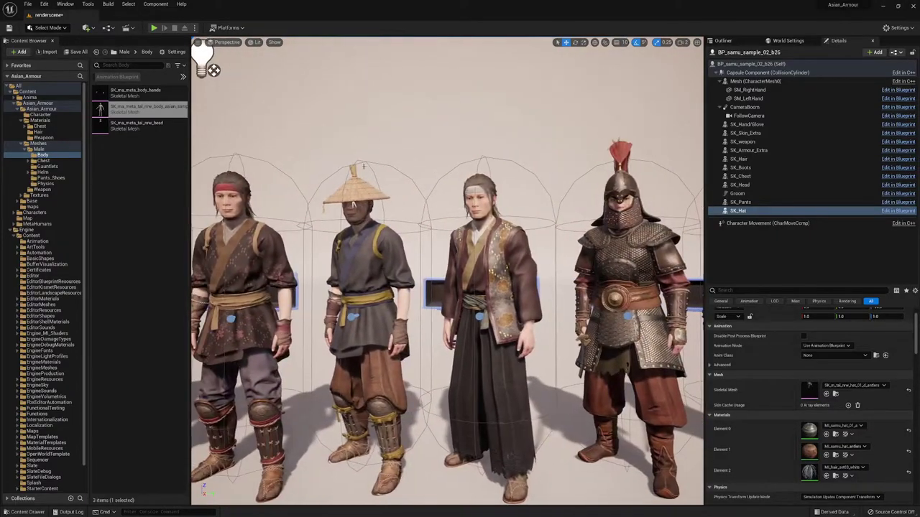
# Swap the straw hat of BP_samu_sample_02_b30 to the mesh SK_m_tal_nrw_hat_03_b with material MI_samu_hat_03_b.
pyautogui.doubleClick(355, 191)
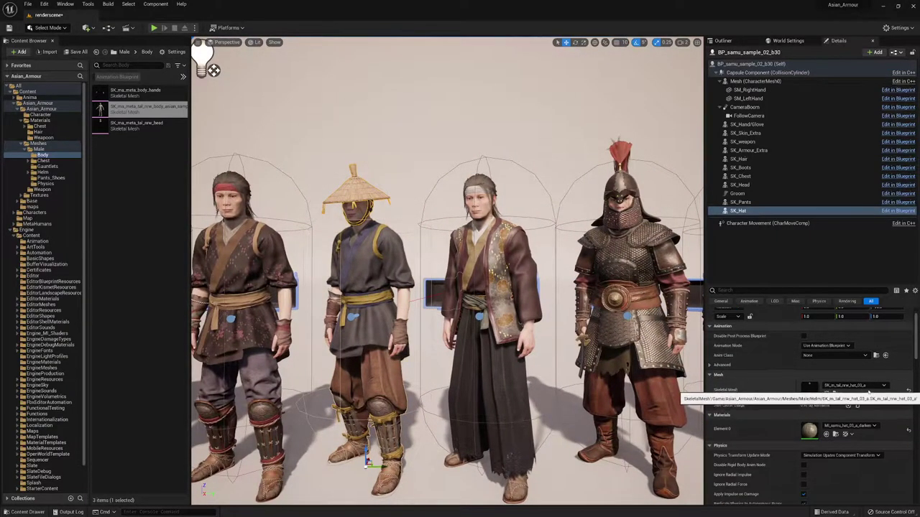
pyautogui.click(869, 386)
pyautogui.press('Down')
pyautogui.press('Return')
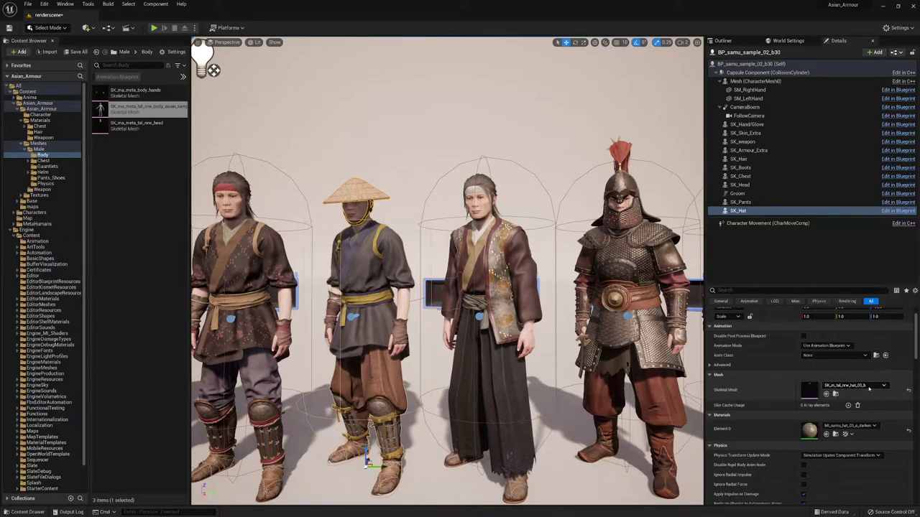
pyautogui.click(867, 426)
pyautogui.press('Down')
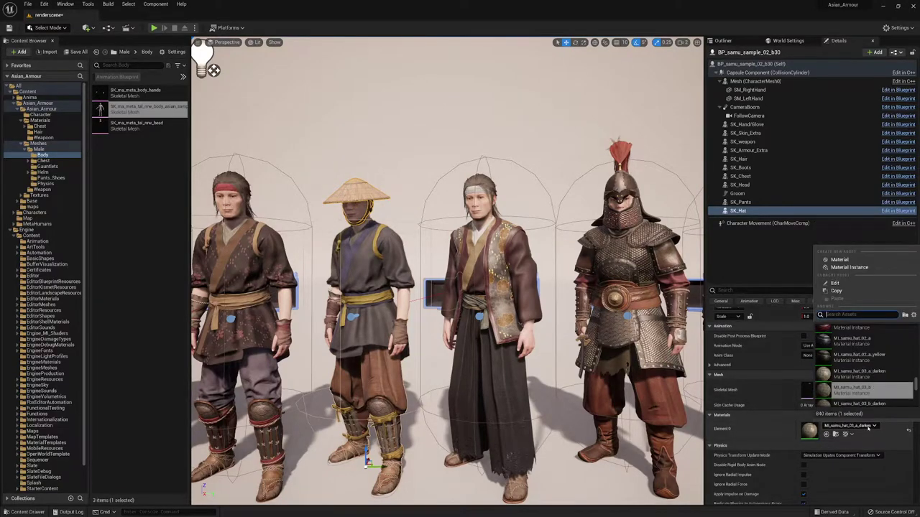
pyautogui.press('Return')
# Give the same straw hat another MI_samu_hat_03 material variant and inspect it from above.
pyautogui.moveTo(503, 287); pyautogui.dragTo(449, 262, button='right')
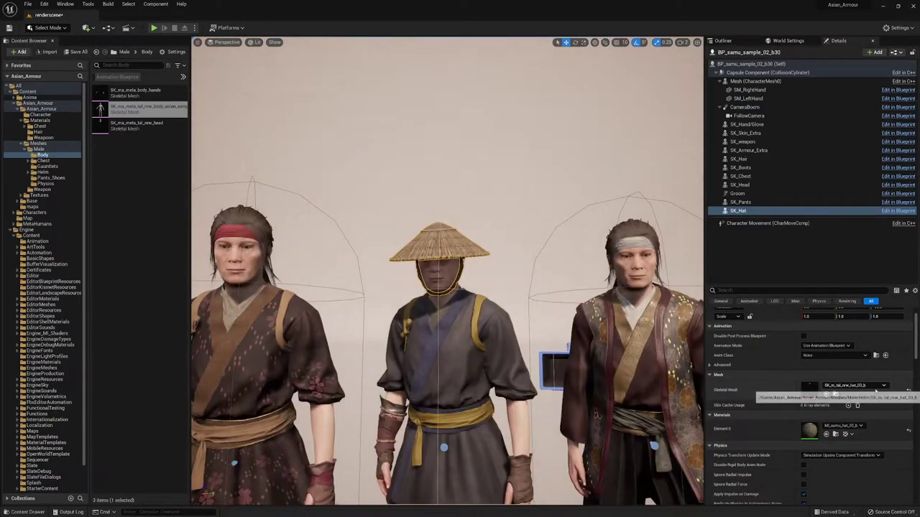
pyautogui.click(876, 389)
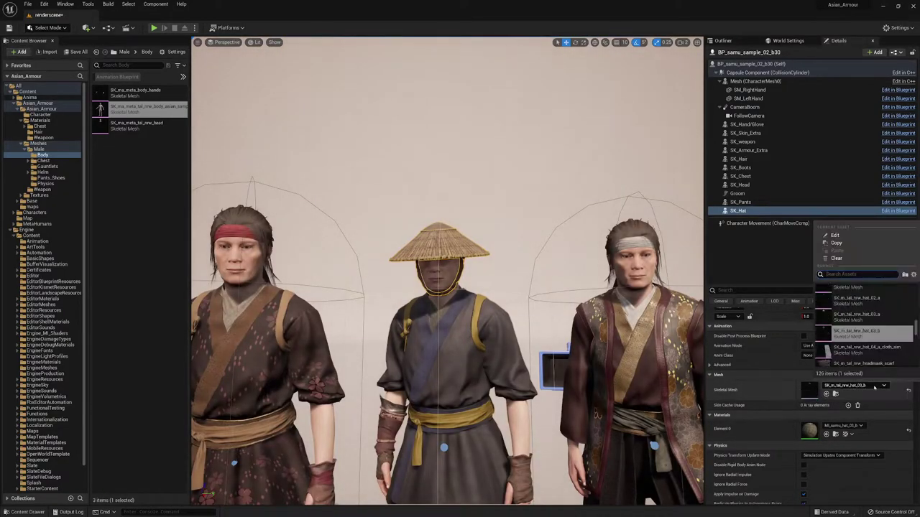
pyautogui.click(875, 389)
pyautogui.click(860, 428)
pyautogui.press('Down')
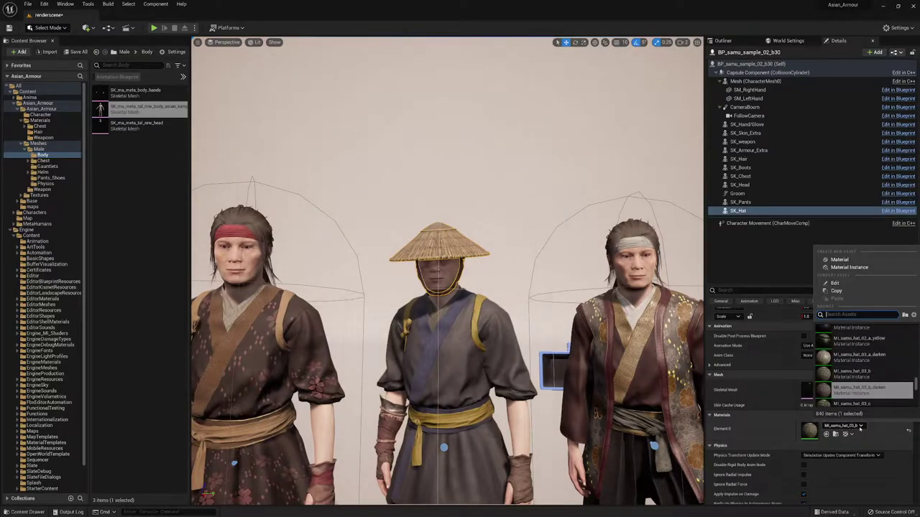
pyautogui.press('Down')
pyautogui.press('Return')
pyautogui.scroll(-4, 458, 217)
pyautogui.moveTo(459, 217); pyautogui.dragTo(457, 277, button='right')
pyautogui.click(459, 217)
pyautogui.scroll(4, 458, 217)
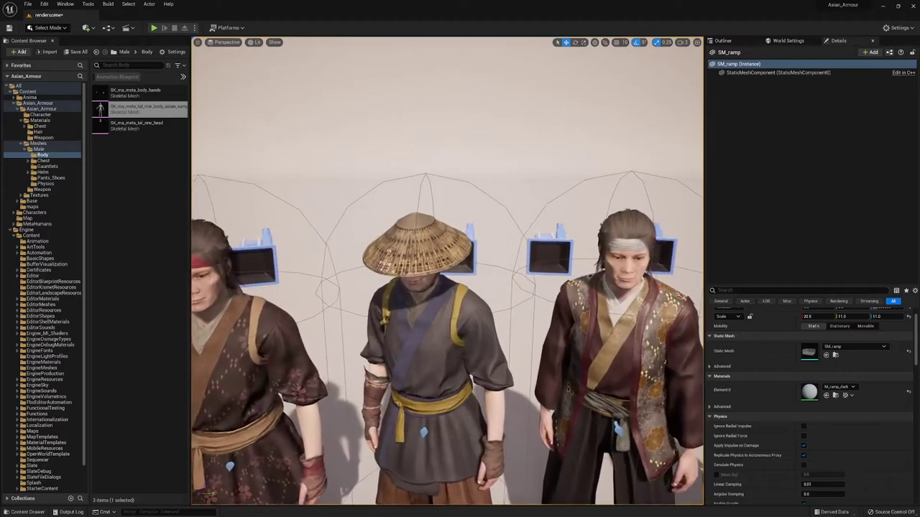
# Try moving the horned-helmet samurai while the level is simulating, and stop the simulation.
pyautogui.moveTo(457, 217); pyautogui.dragTo(429, 228, button='right')
pyautogui.moveTo(469, 191); pyautogui.dragTo(460, 189, button='right')
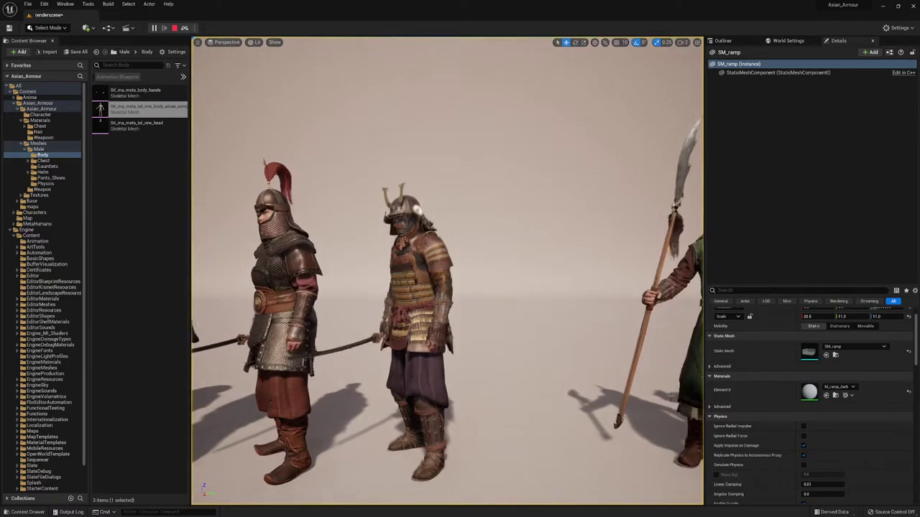
pyautogui.click(419, 302)
pyautogui.moveTo(429, 316); pyautogui.dragTo(407, 315)
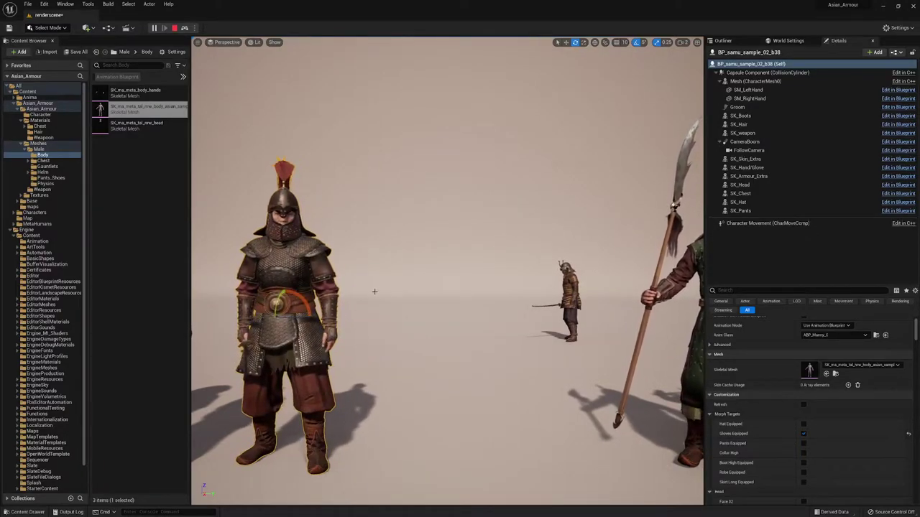
pyautogui.press('Escape')
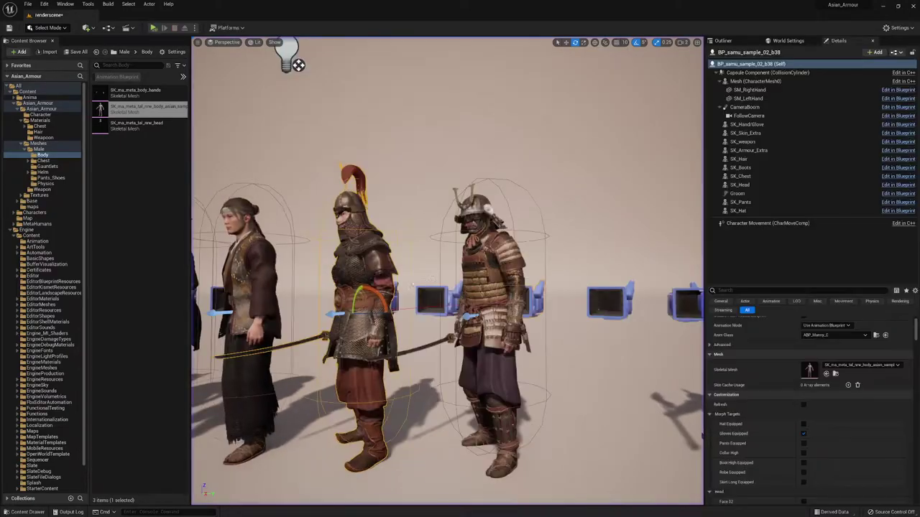
# Set Element 0 and Element 2 of SK_Chest on BP_mongol_01_a15, the green-robed polearm holder, to MI_chest_04_a.
pyautogui.moveTo(412, 270); pyautogui.dragTo(460, 241, button='right')
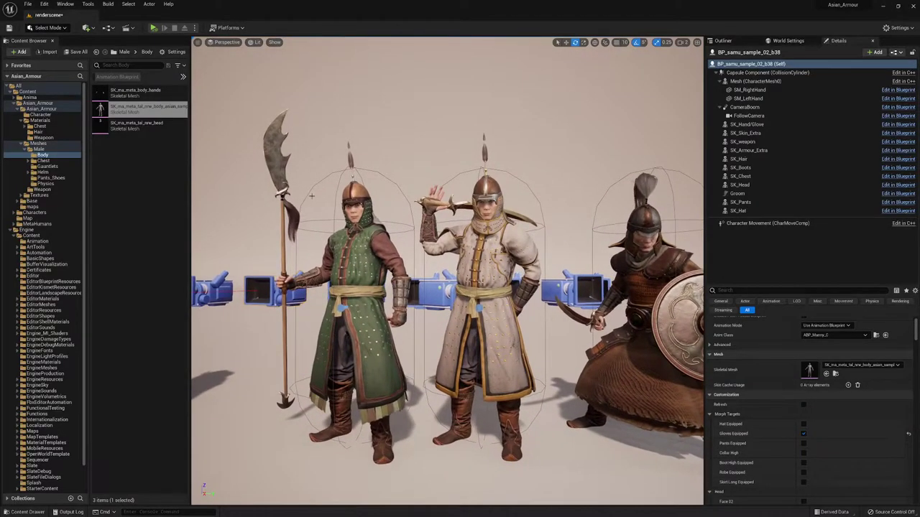
pyautogui.click(365, 251)
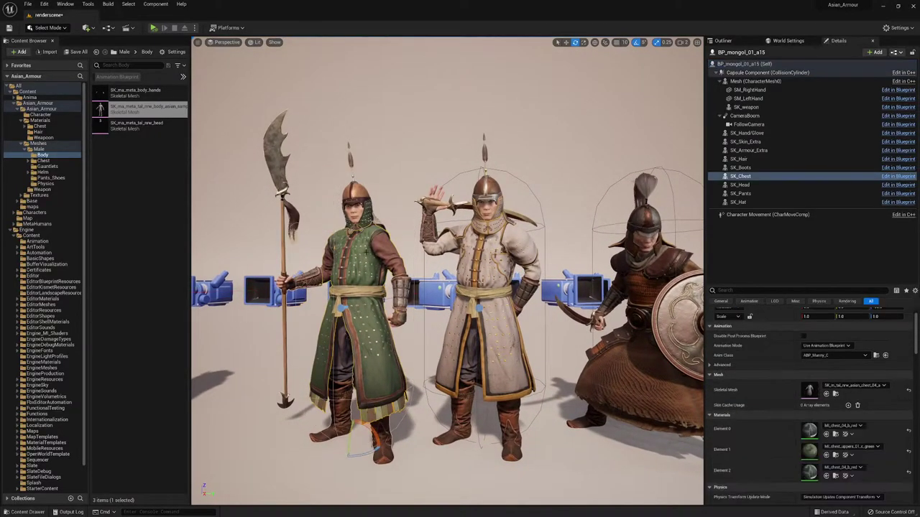
pyautogui.click(848, 426)
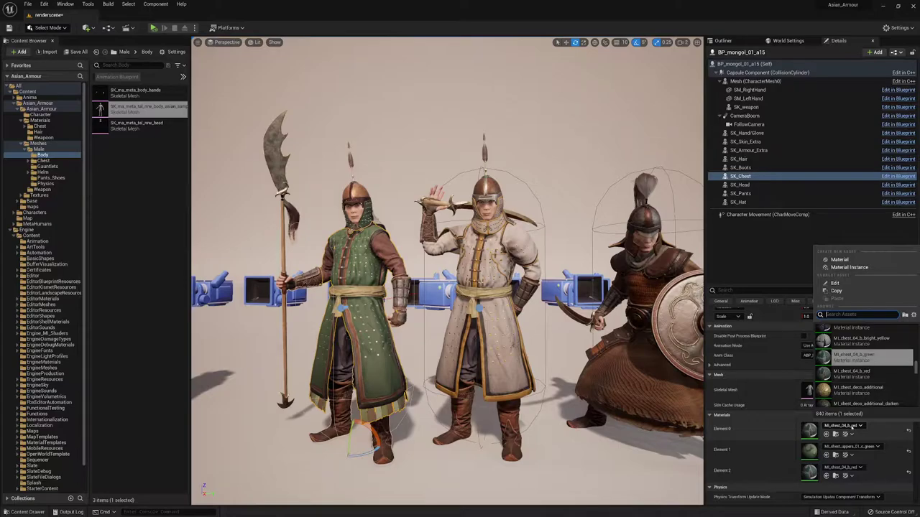
pyautogui.press('Down')
pyautogui.press('Down')
pyautogui.press('Up')
pyautogui.press('Up')
pyautogui.press('Up')
pyautogui.press('Up')
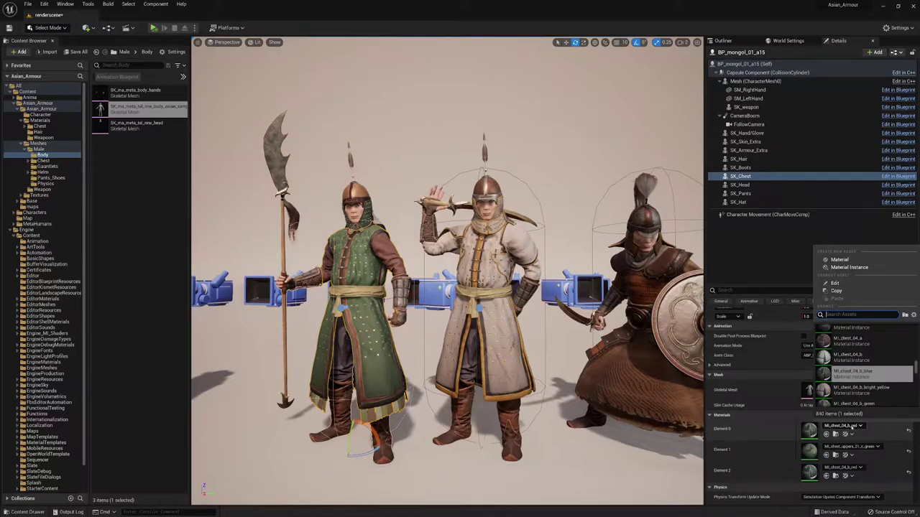
pyautogui.press('Up')
pyautogui.press('Up')
pyautogui.press('Return')
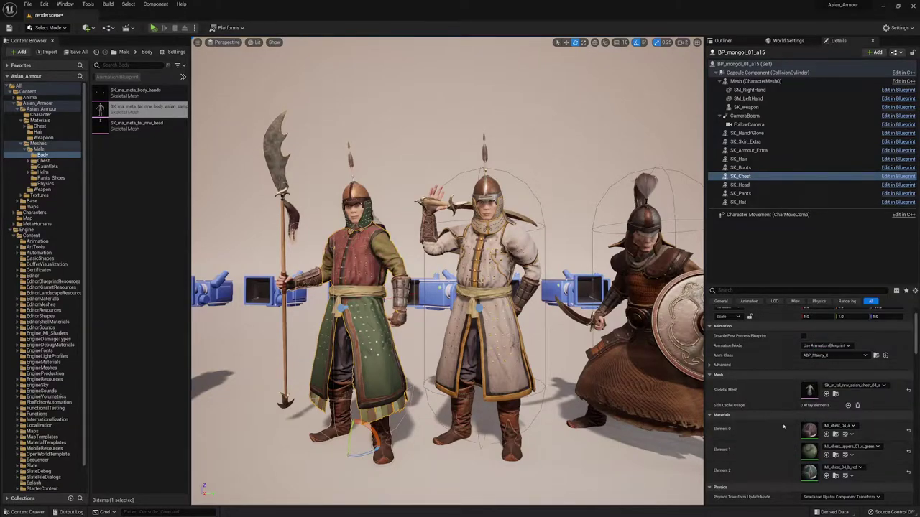
pyautogui.click(835, 434)
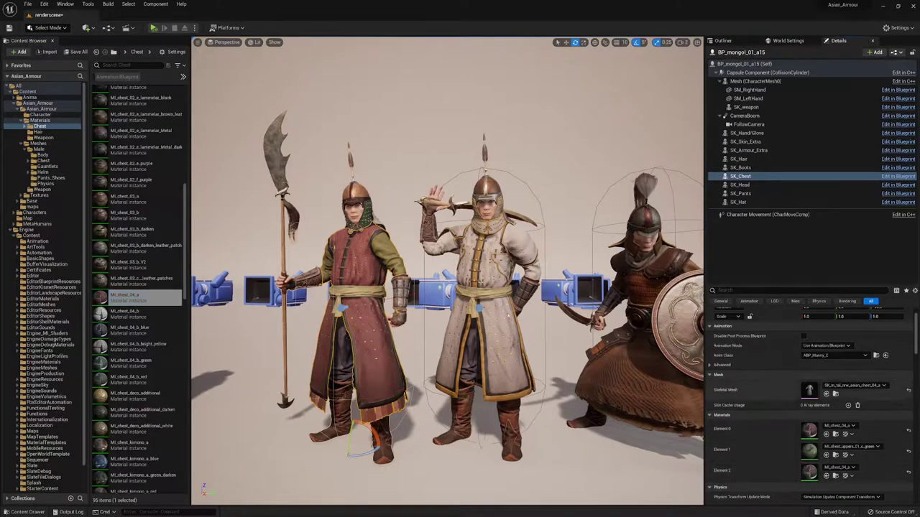
# Change the Element 0 and Element 2 materials of the polearm holder's SK_Chest to MI_chest_04_b.
pyautogui.moveTo(368, 245); pyautogui.dragTo(351, 245, button='middle')
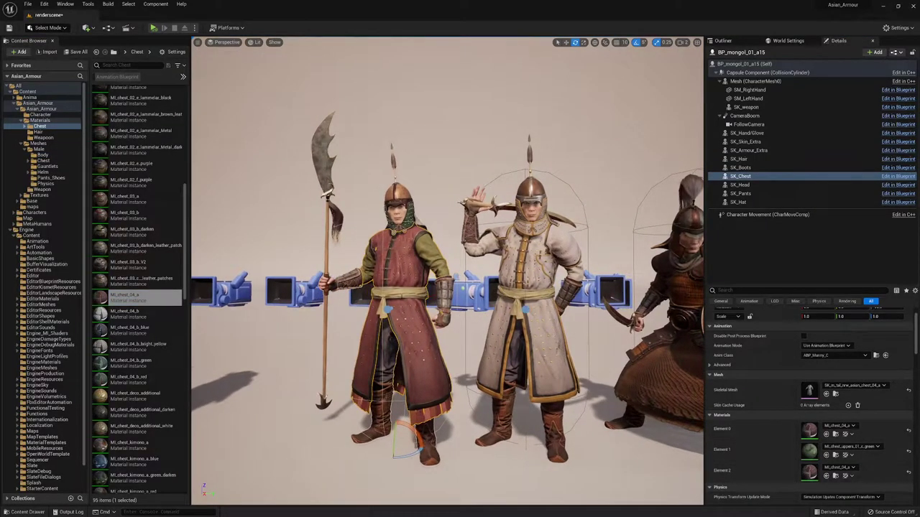
pyautogui.scroll(4, 447, 269)
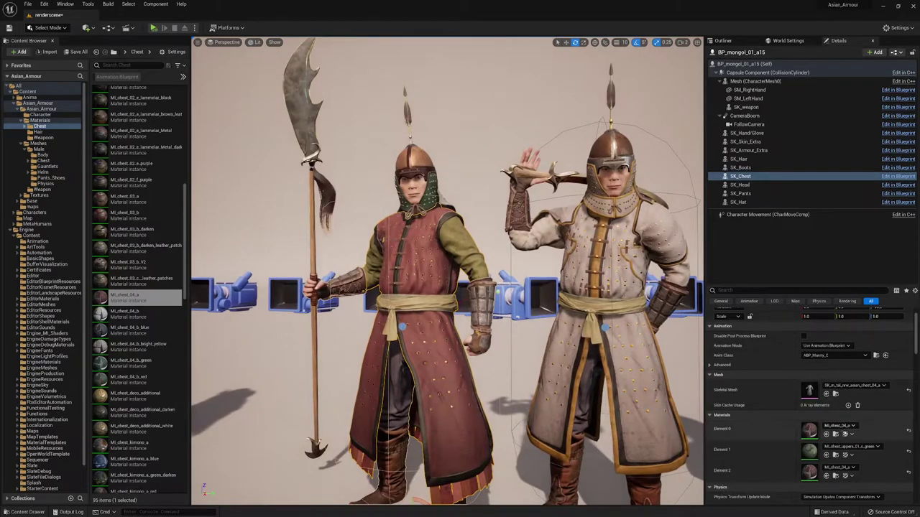
pyautogui.click(836, 435)
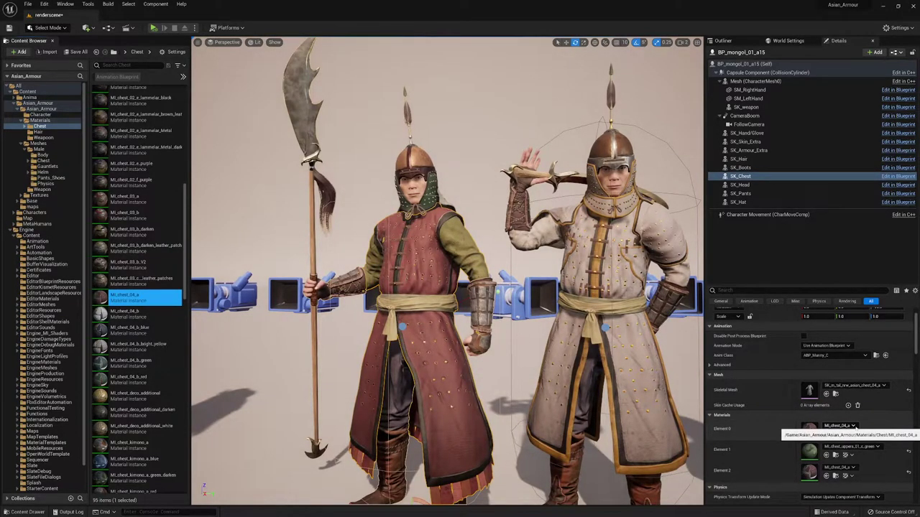
pyautogui.click(840, 425)
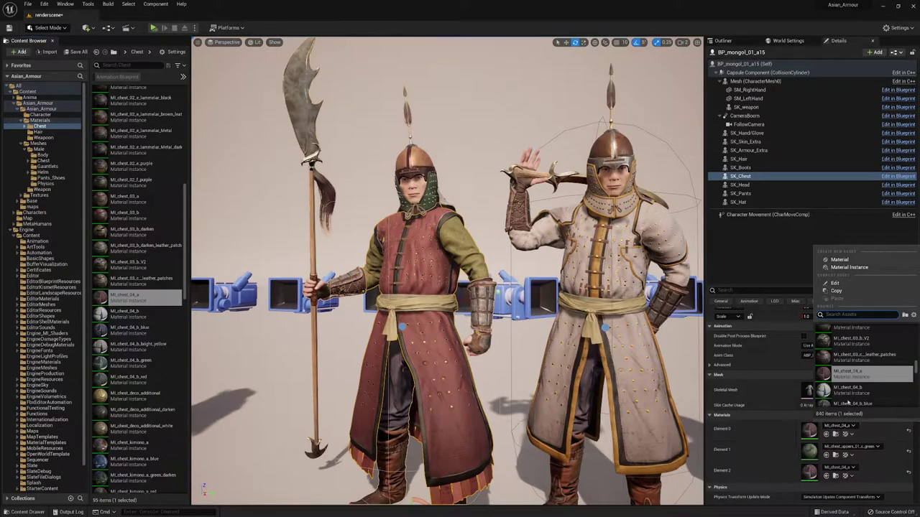
pyautogui.click(848, 390)
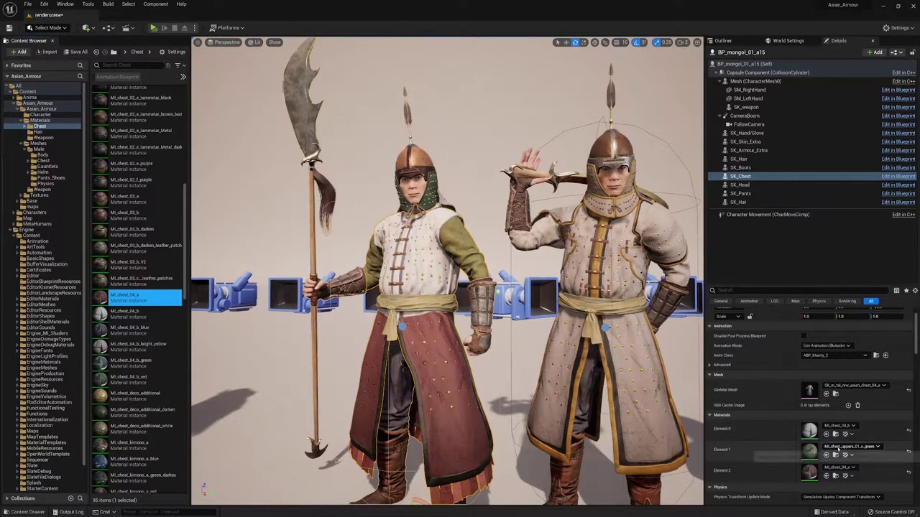
pyautogui.click(835, 435)
pyautogui.click(825, 475)
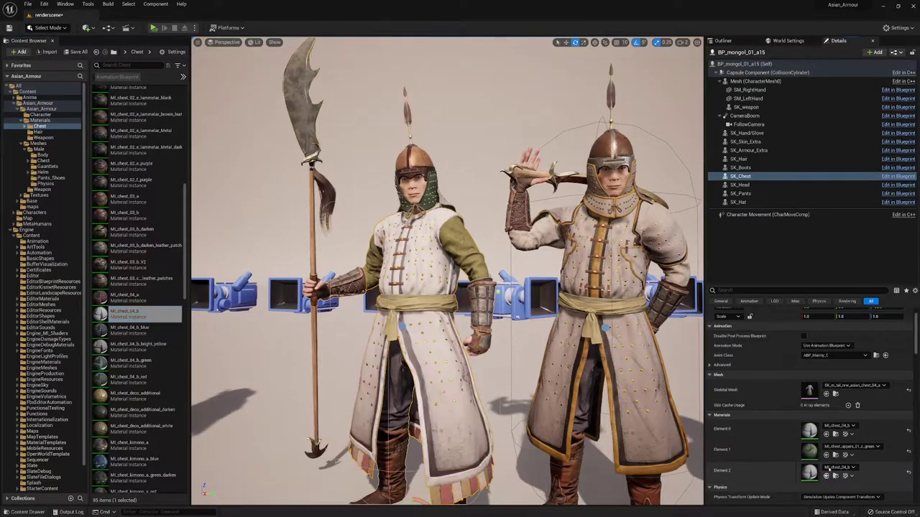
# Try the blue_yellow uppers material on SK_Chest Element 1, and settle on MI_chest_uppers_01_c_blue_red.
pyautogui.click(849, 447)
pyautogui.click(862, 379)
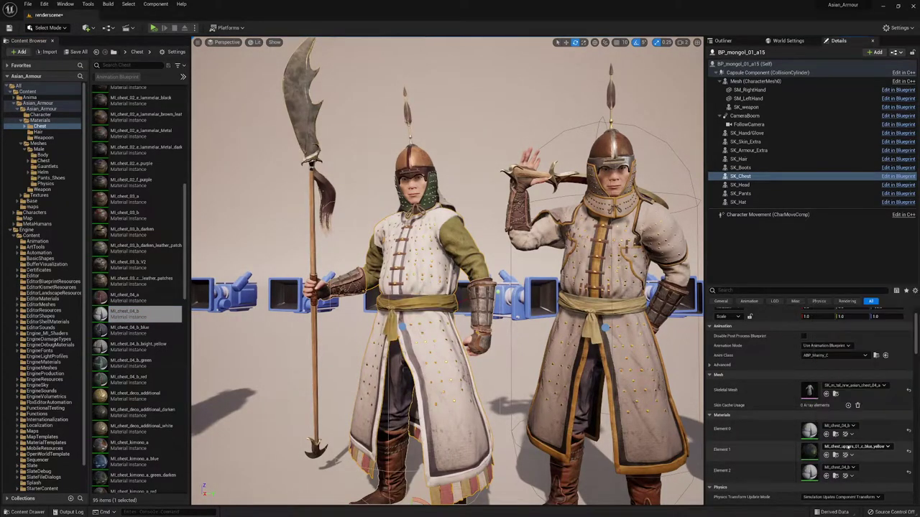
pyautogui.click(849, 447)
pyautogui.click(861, 372)
pyautogui.press('f')
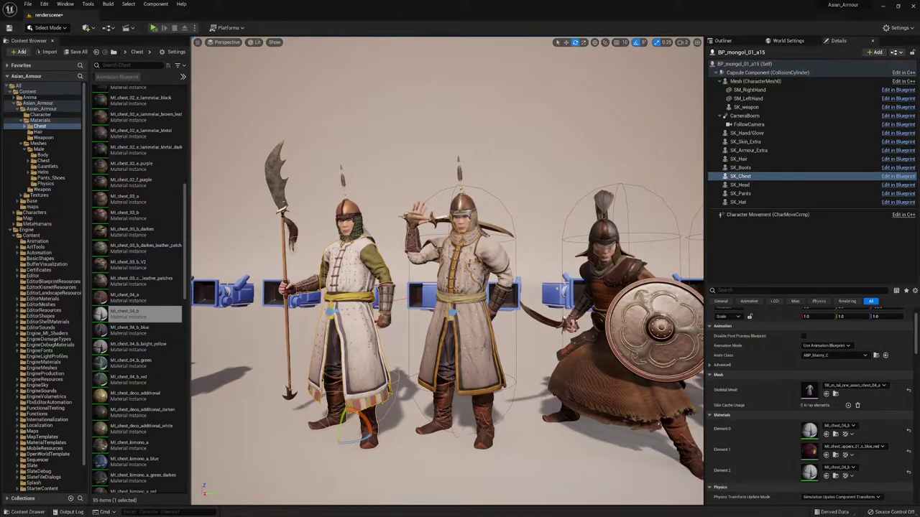
# Open the polearm holder's helmet material MI_asian_helm_04_d_ming_soldier_green for inspection and move its editor window clear of the character.
pyautogui.doubleClick(348, 210)
pyautogui.moveTo(348, 210); pyautogui.dragTo(319, 208, button='right')
pyautogui.press('w')
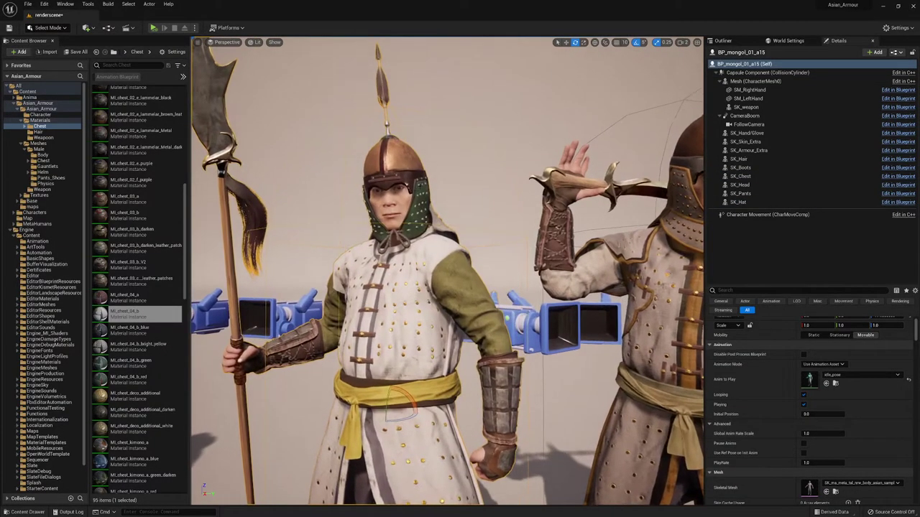
pyautogui.click(738, 202)
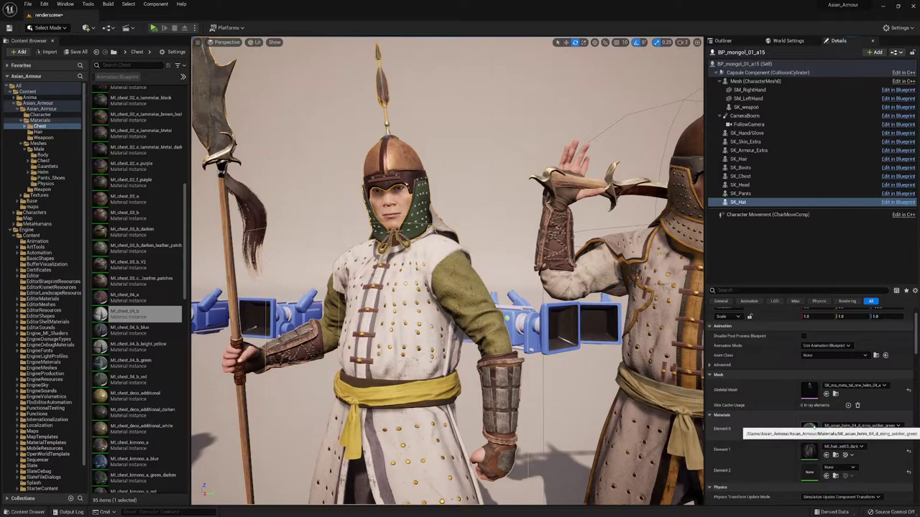
pyautogui.doubleClick(809, 428)
pyautogui.scroll(-10, 708, 355)
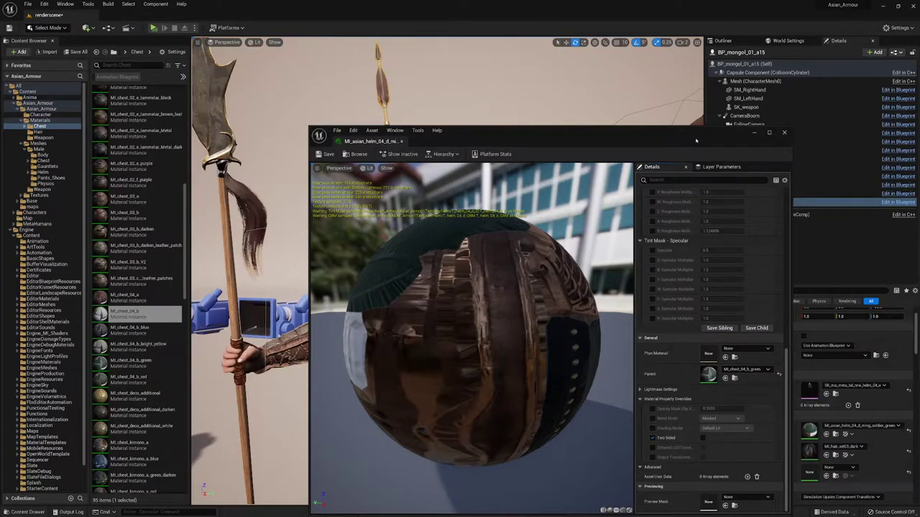
pyautogui.moveTo(695, 141); pyautogui.dragTo(512, 405)
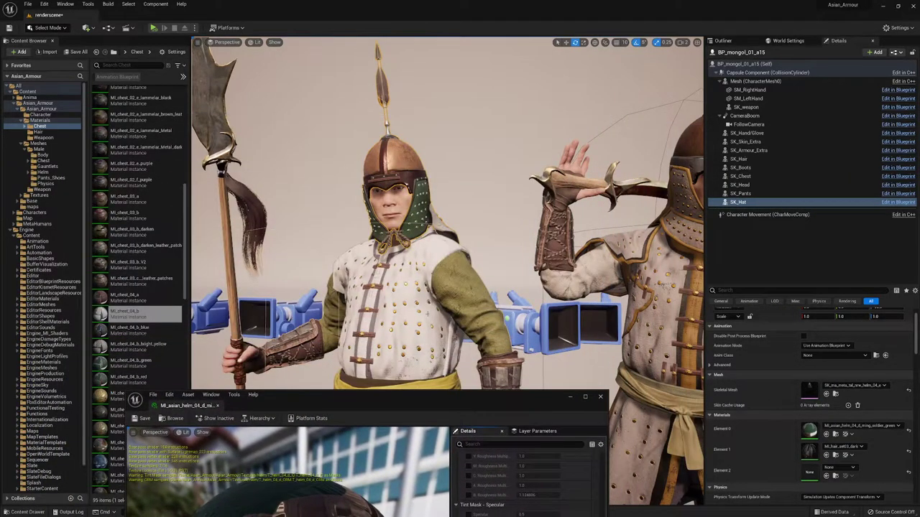
# Try the helmet material MI_asian_helm_04_d_ming_soldier_green on SK_Chest Element 0 and Element 2, and undo both replacements.
pyautogui.click(740, 176)
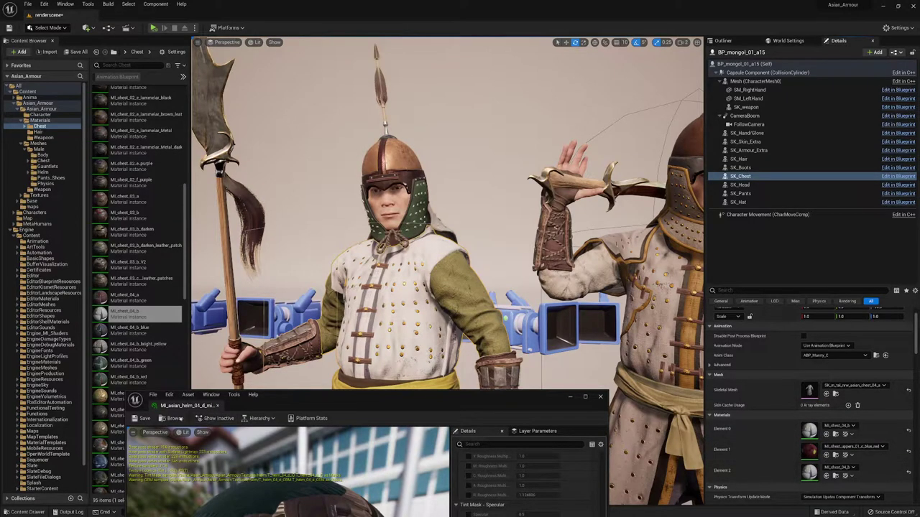
pyautogui.click(174, 419)
pyautogui.click(825, 434)
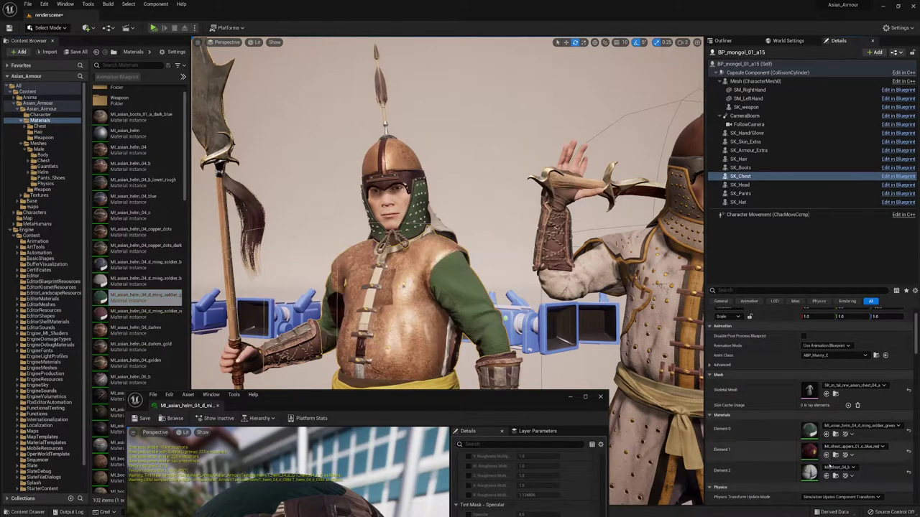
pyautogui.click(826, 476)
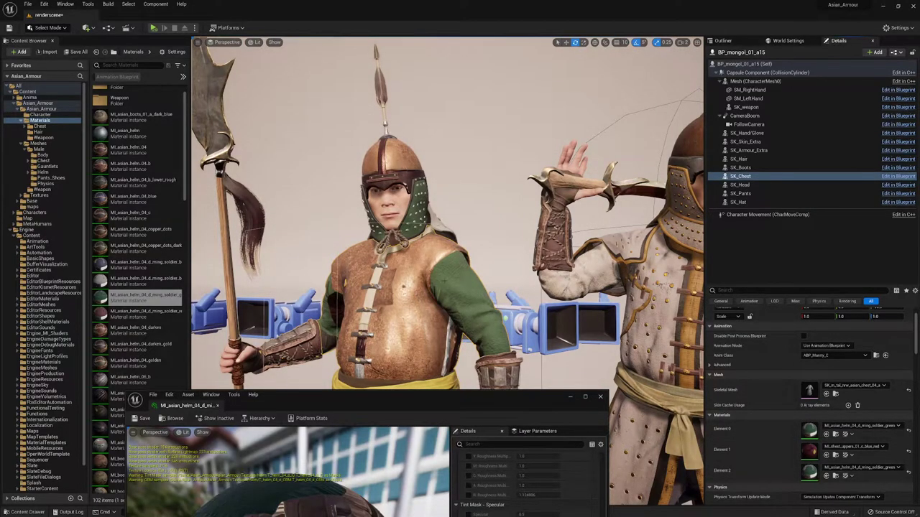
pyautogui.hotkey('ctrl', 'z')
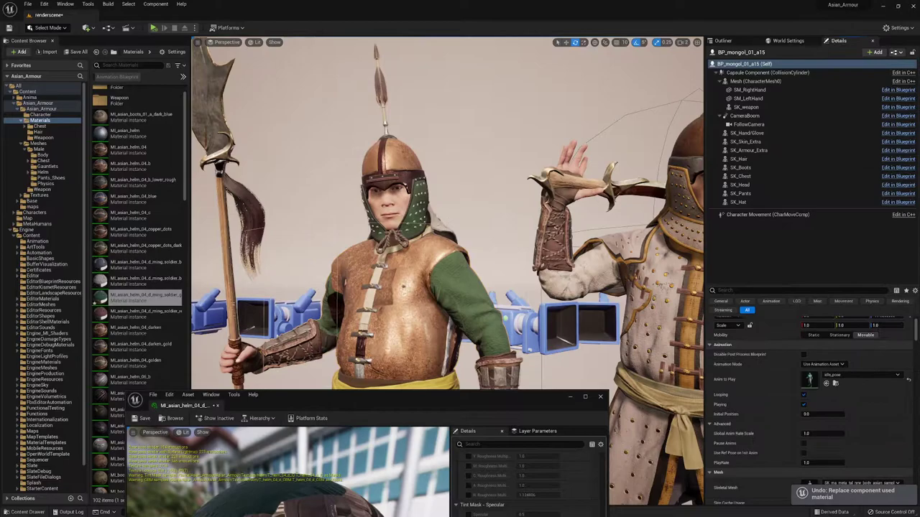
pyautogui.click(740, 176)
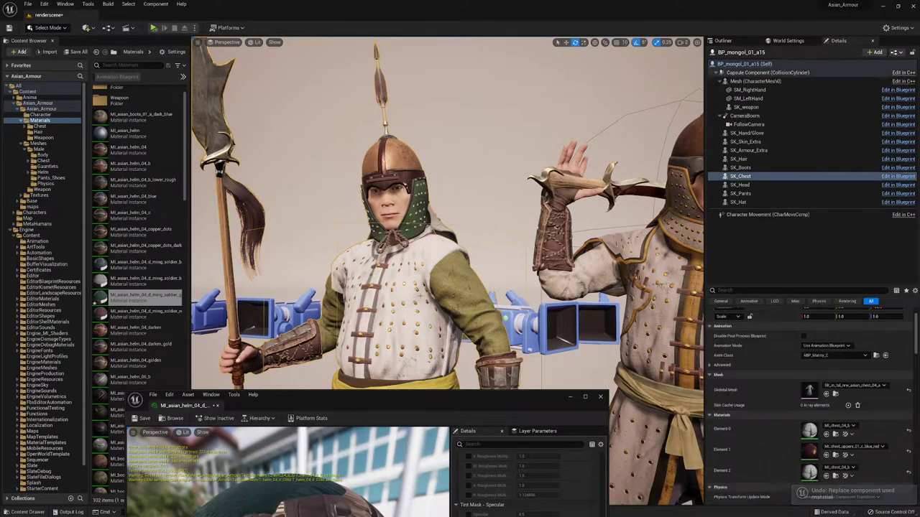
# Assign the material MI_chest_04_b_green to Element 0 and Element 2 of the polearm holder's SK_Chest.
pyautogui.click(834, 435)
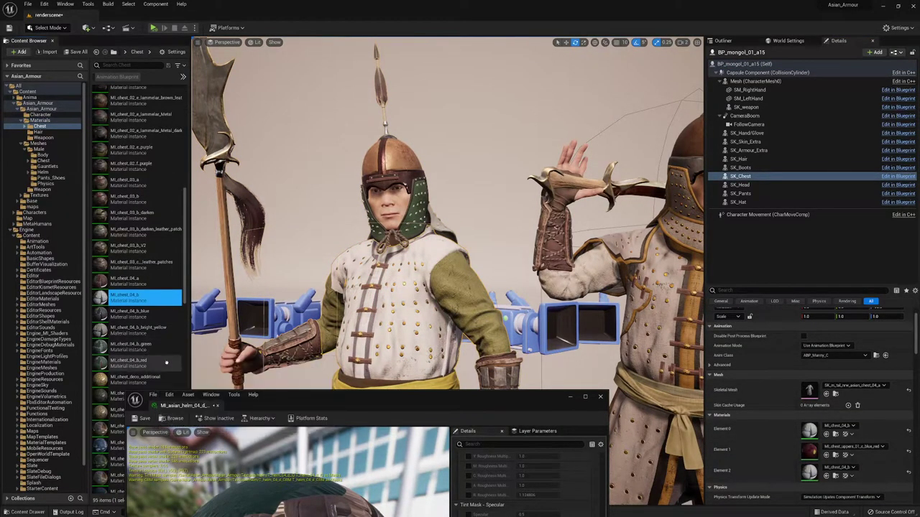
pyautogui.click(133, 345)
pyautogui.click(826, 434)
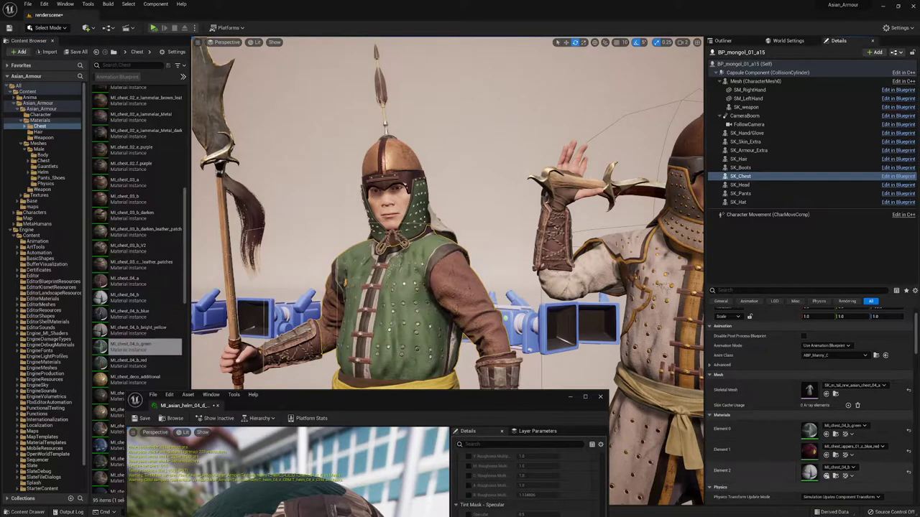
pyautogui.click(826, 476)
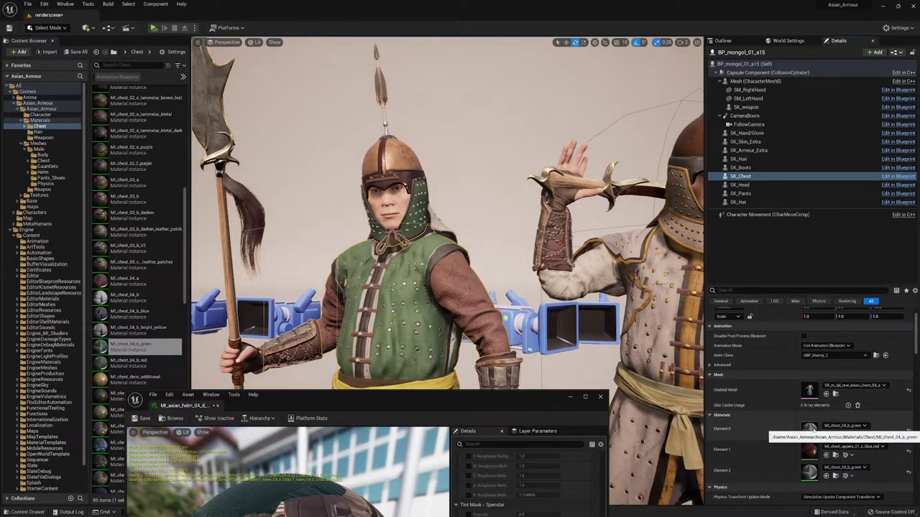
# Open the chest material MI_chest_04_b_green, move its editor clear of the polearm holder and review its tint mask parameters.
pyautogui.doubleClick(810, 429)
pyautogui.moveTo(474, 399); pyautogui.dragTo(443, 199)
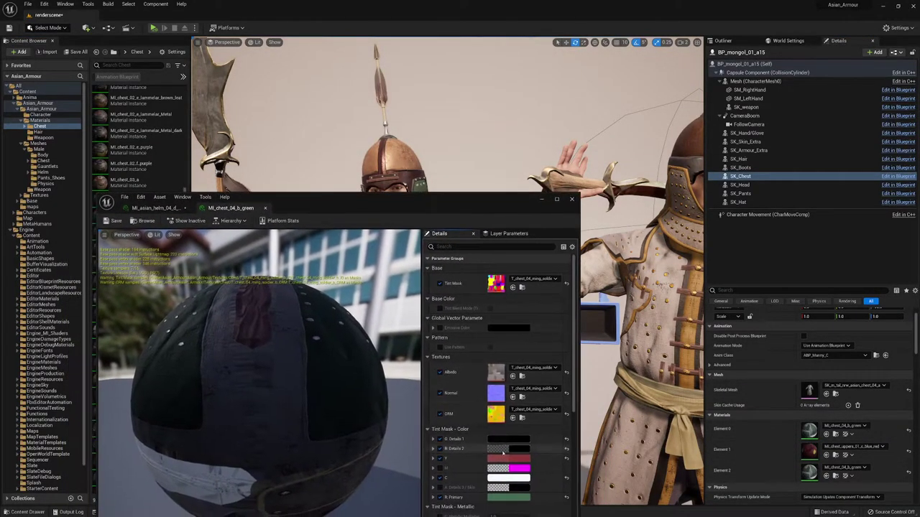
pyautogui.scroll(-5, 479, 391)
pyautogui.scroll(-1, 479, 392)
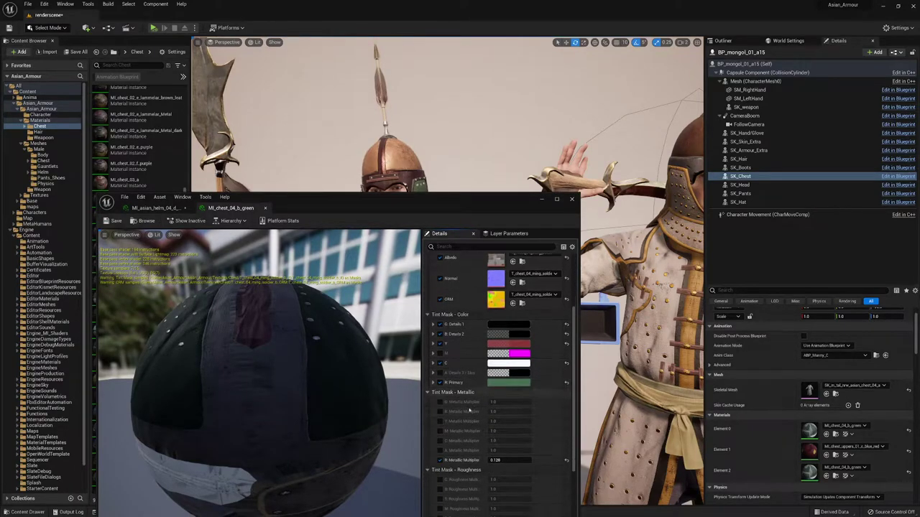
pyautogui.moveTo(473, 202); pyautogui.dragTo(837, 155)
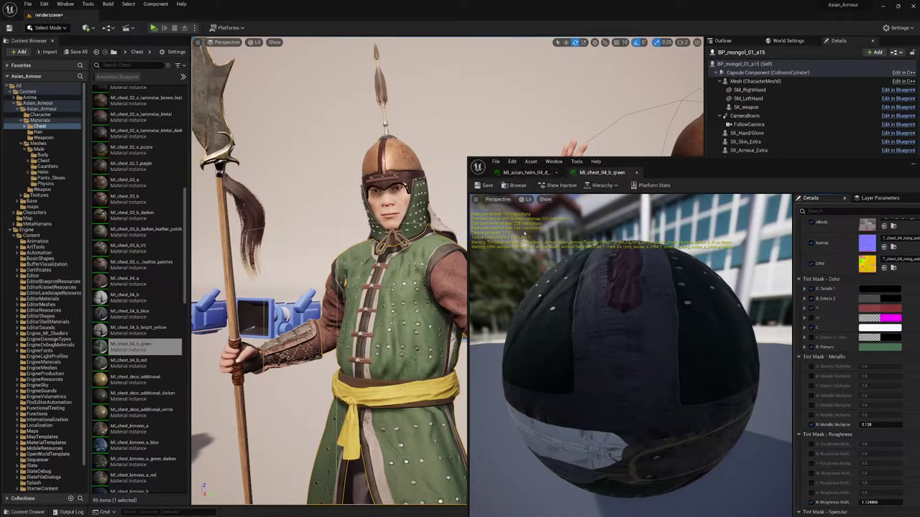
pyautogui.scroll(-8, 841, 444)
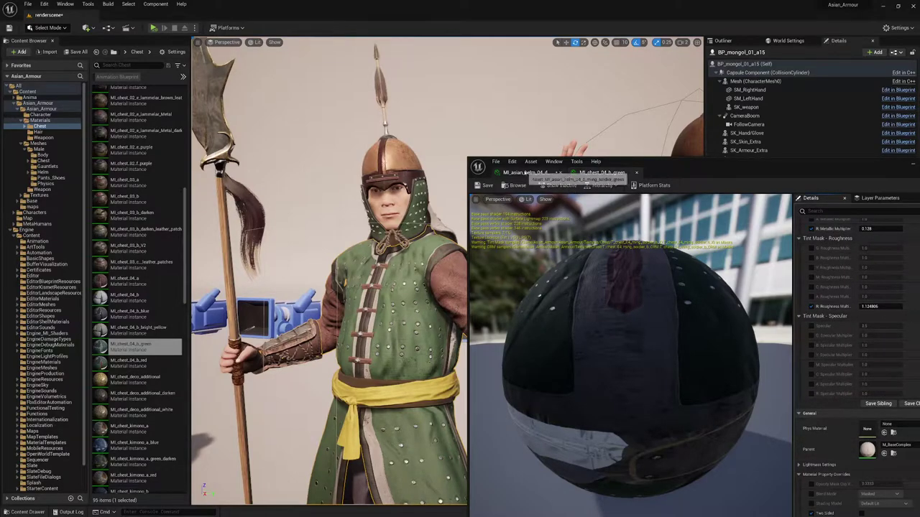
# Compare the tint mask parameters of the open helmet material with those of MI_chest_04_b_green, and return to the chest material.
pyautogui.click(531, 172)
pyautogui.scroll(7, 848, 437)
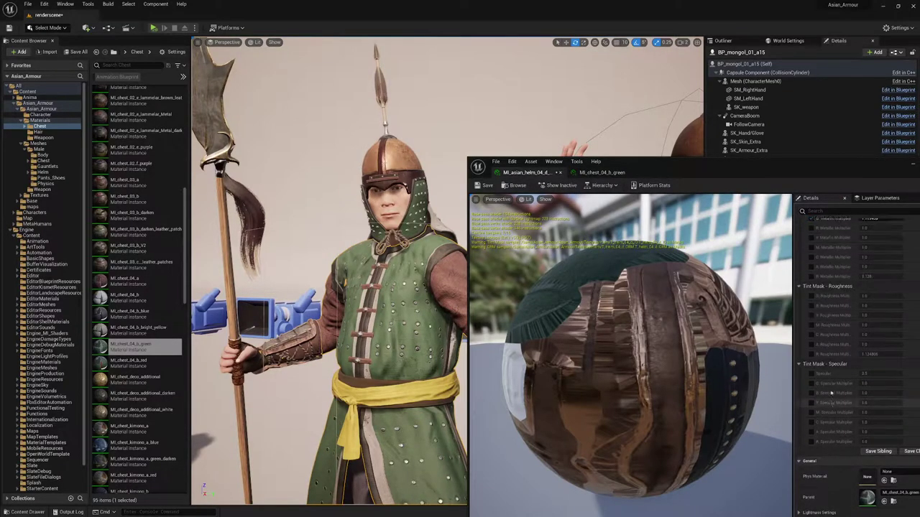
pyautogui.scroll(-1, 834, 348)
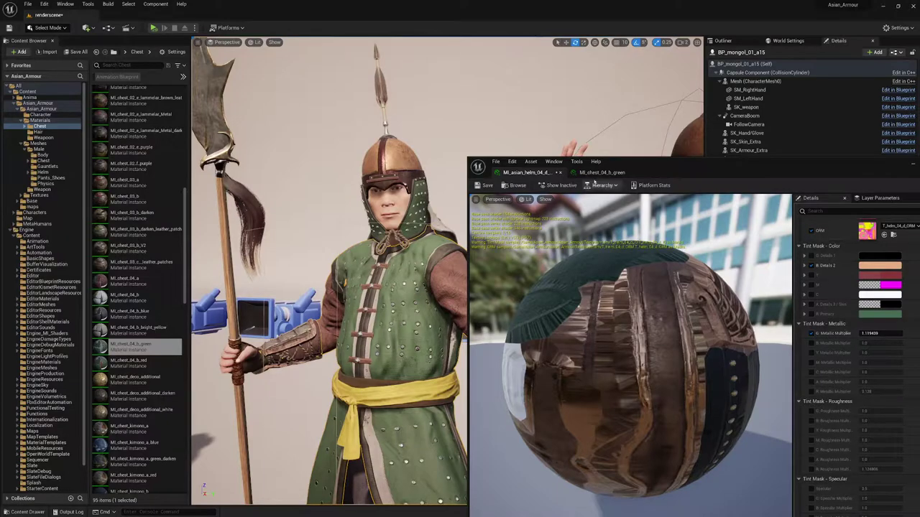
pyautogui.click(602, 173)
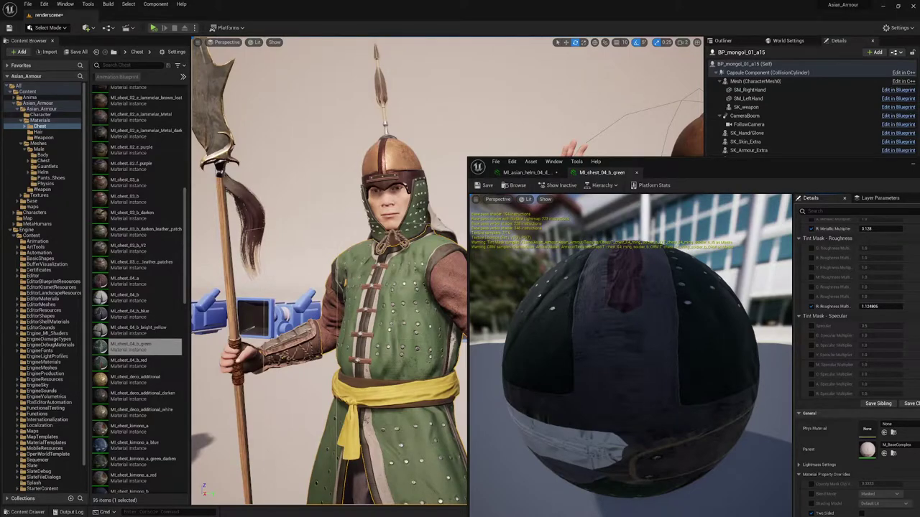
# Try switching off the R Primary and G Details 1 tint color overrides of MI_chest_04_b_green, and re-enable both.
pyautogui.scroll(1, 832, 415)
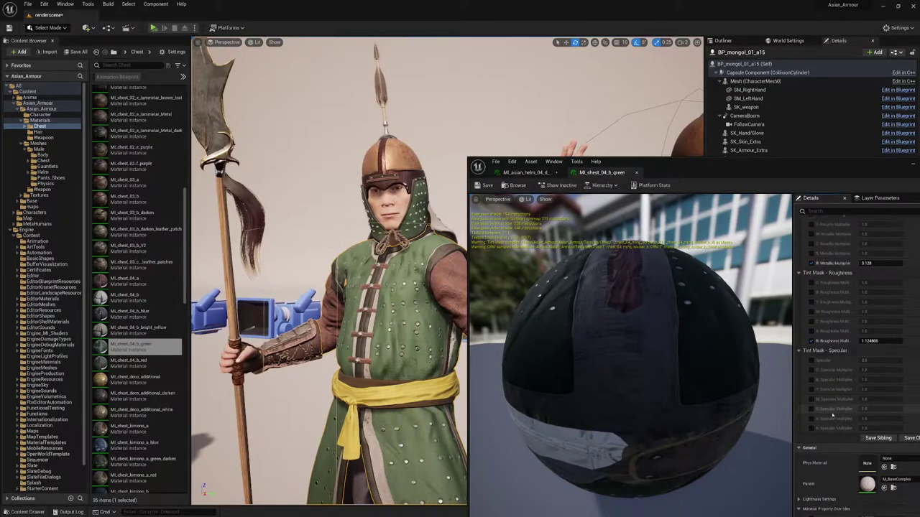
pyautogui.scroll(4, 832, 416)
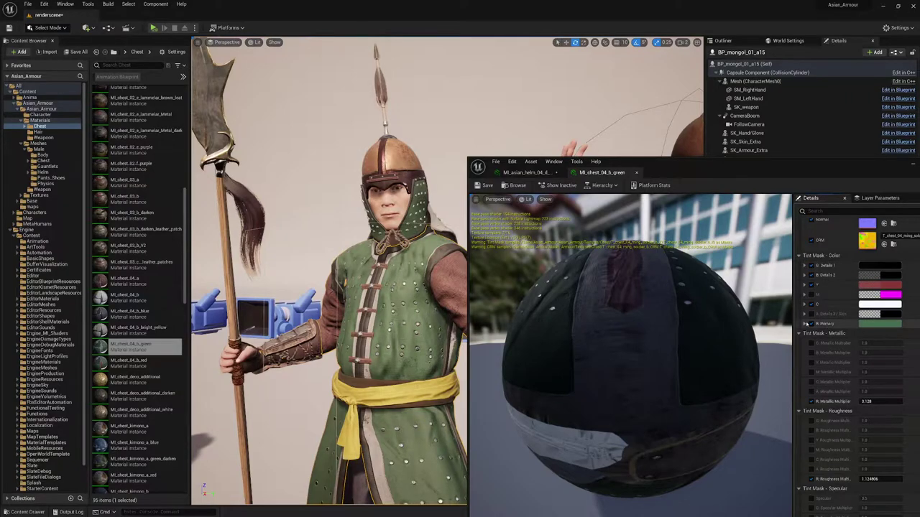
pyautogui.click(811, 324)
pyautogui.click(811, 324)
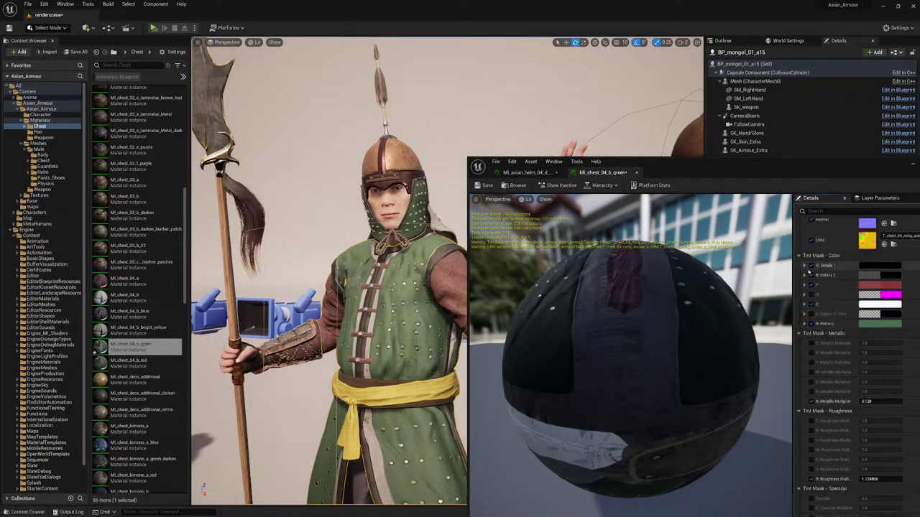
pyautogui.click(811, 266)
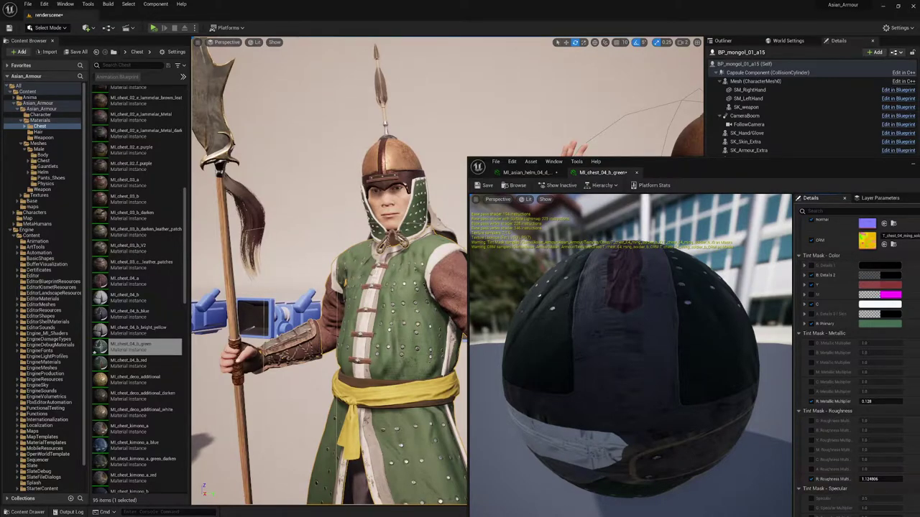
pyautogui.click(811, 266)
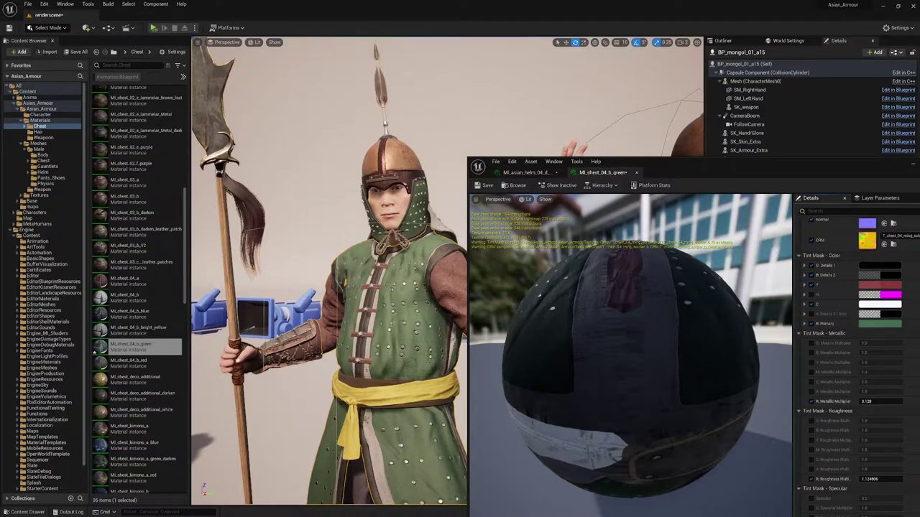
# Change the R Primary tint color of MI_chest_04_b_green to a dark reddish brown.
pyautogui.click(876, 323)
pyautogui.click(813, 394)
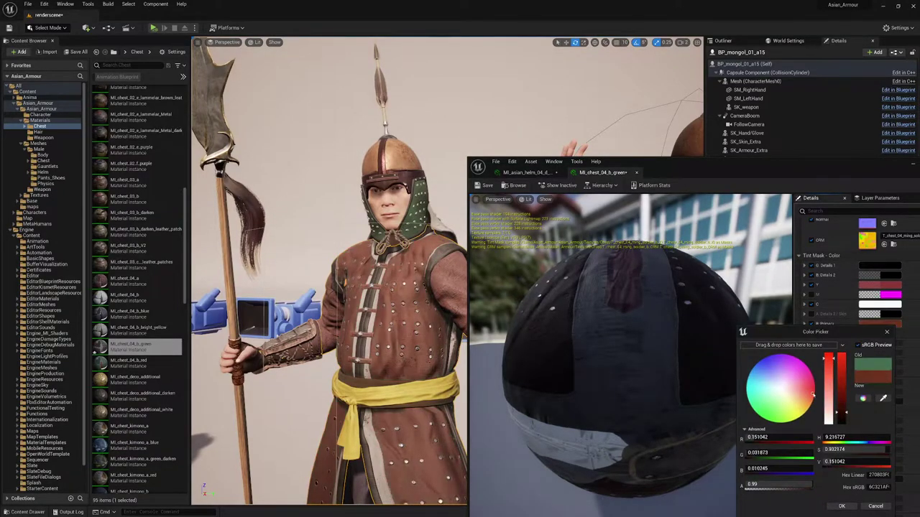
pyautogui.click(842, 506)
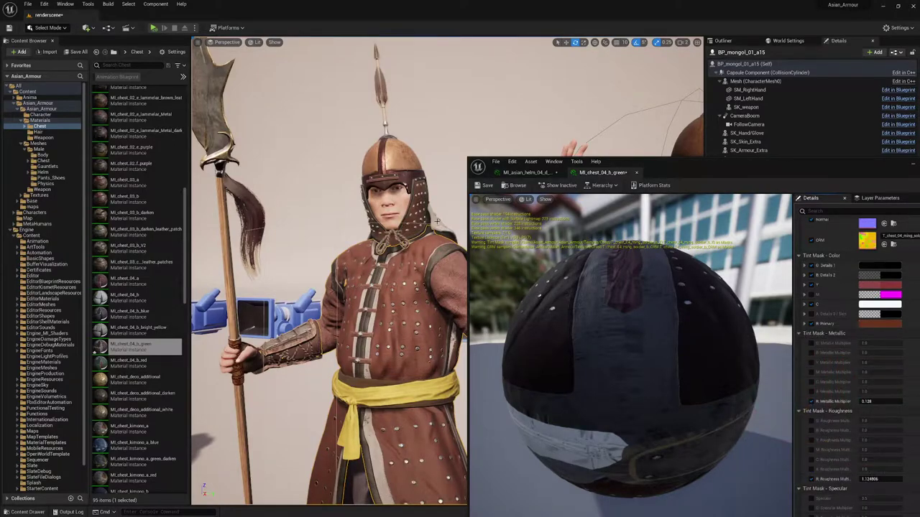
# Try a bright pink as the G Details 1 tint color of MI_chest_04_b_green.
pyautogui.click(880, 265)
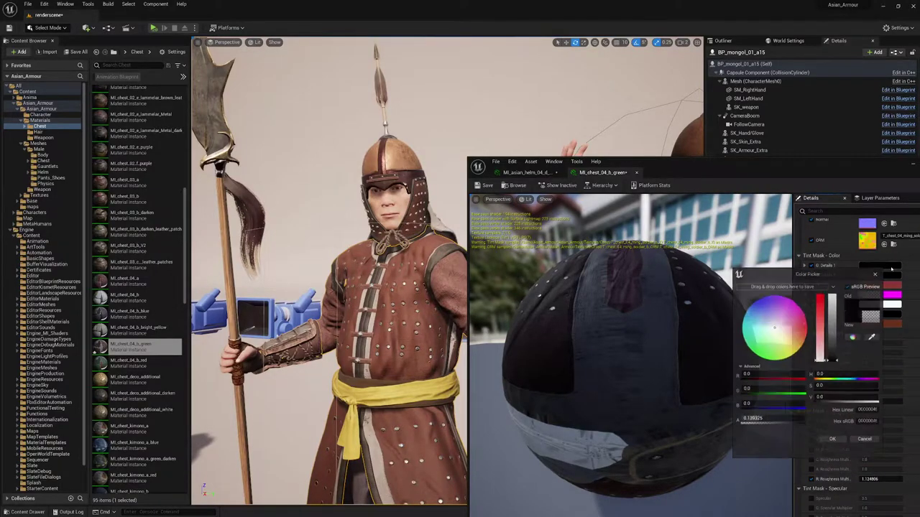
pyautogui.click(807, 327)
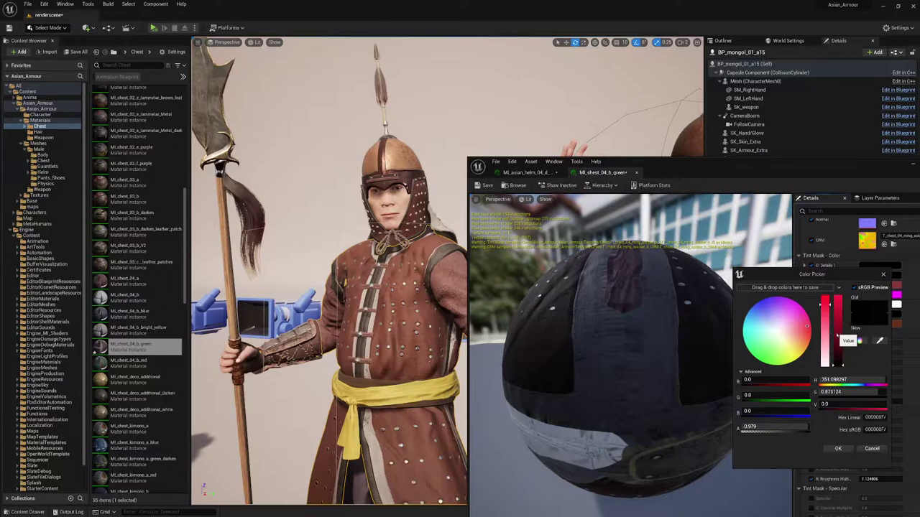
pyautogui.moveTo(837, 337); pyautogui.dragTo(835, 304)
pyautogui.click(836, 448)
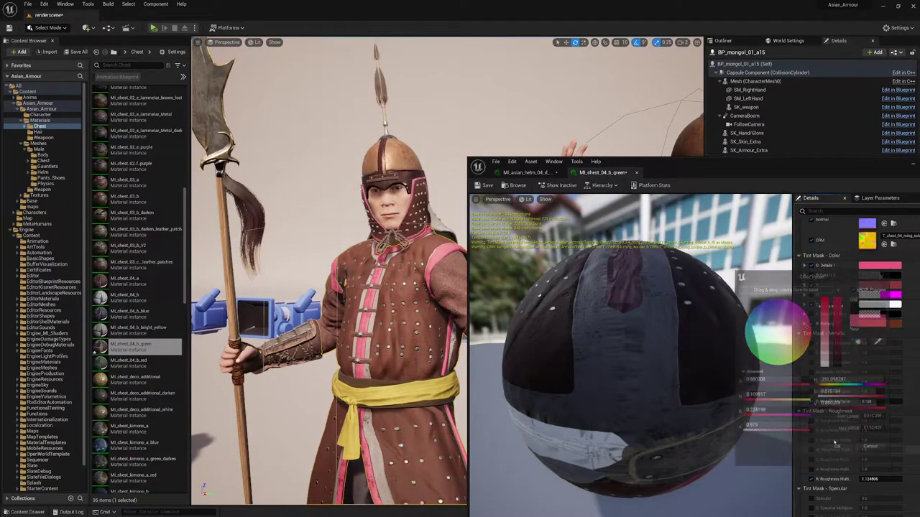
# Change the G Details 1 tint color of MI_chest_04_b_green to a dark muted green.
pyautogui.click(879, 265)
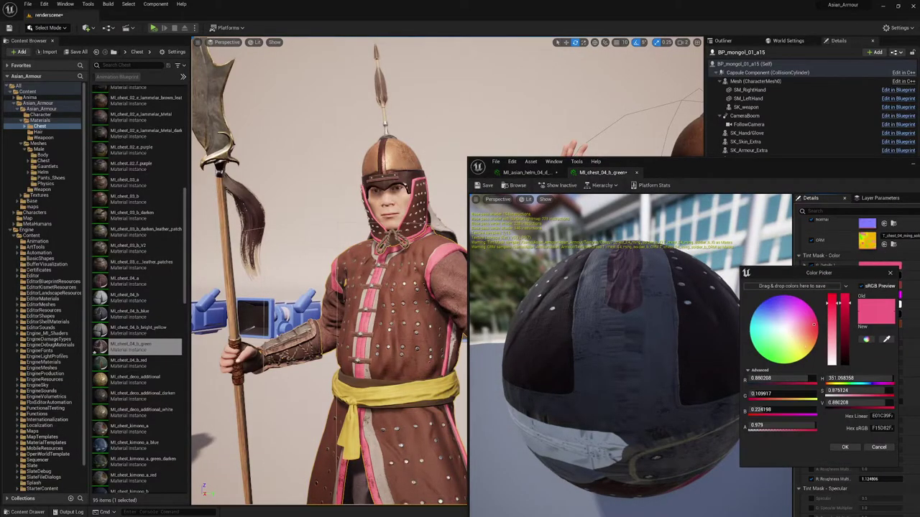
pyautogui.moveTo(814, 325); pyautogui.dragTo(771, 343)
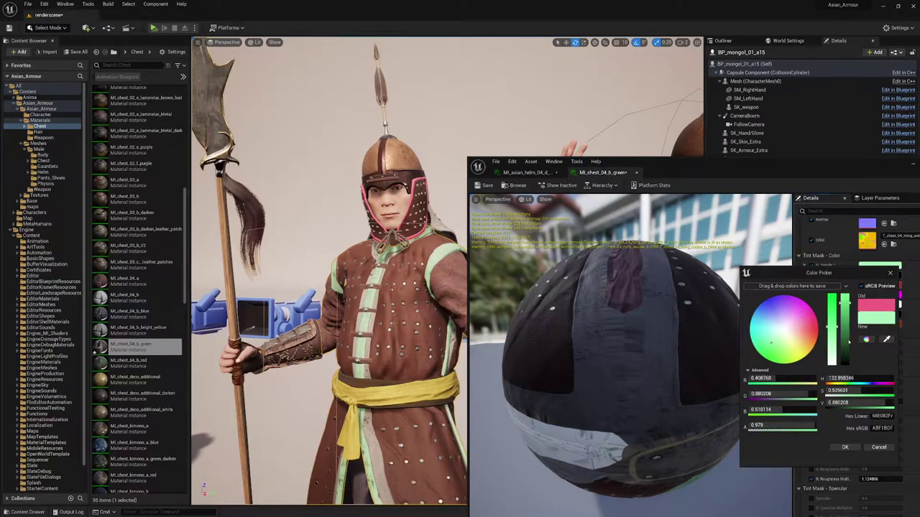
pyautogui.moveTo(849, 342); pyautogui.dragTo(850, 355)
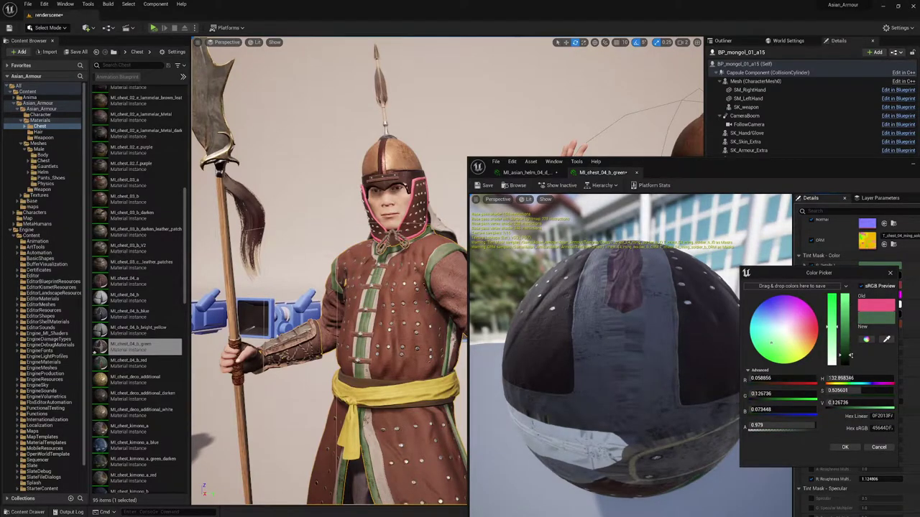
pyautogui.click(845, 447)
pyautogui.click(446, 209)
pyautogui.scroll(-3, 446, 209)
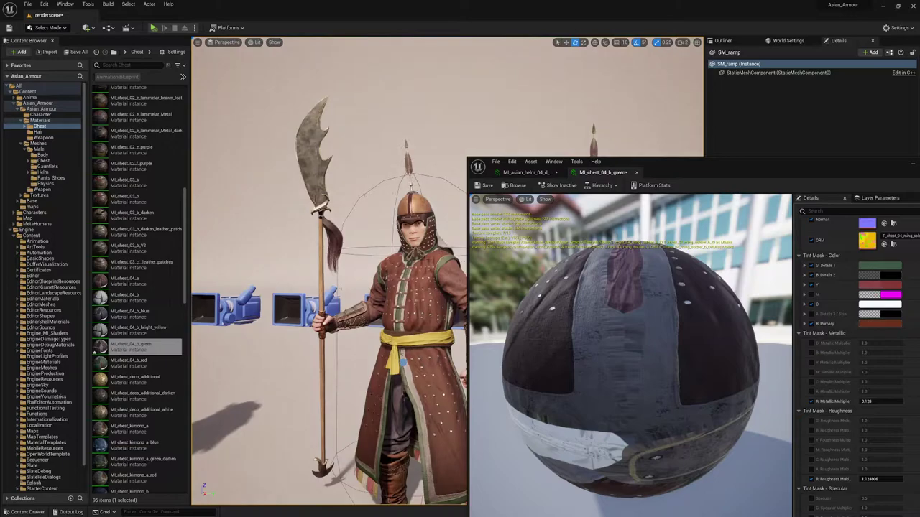
# Change the B Details 2 tint color of MI_chest_04_b_green to a muted tan with alpha 0.857.
pyautogui.click(870, 276)
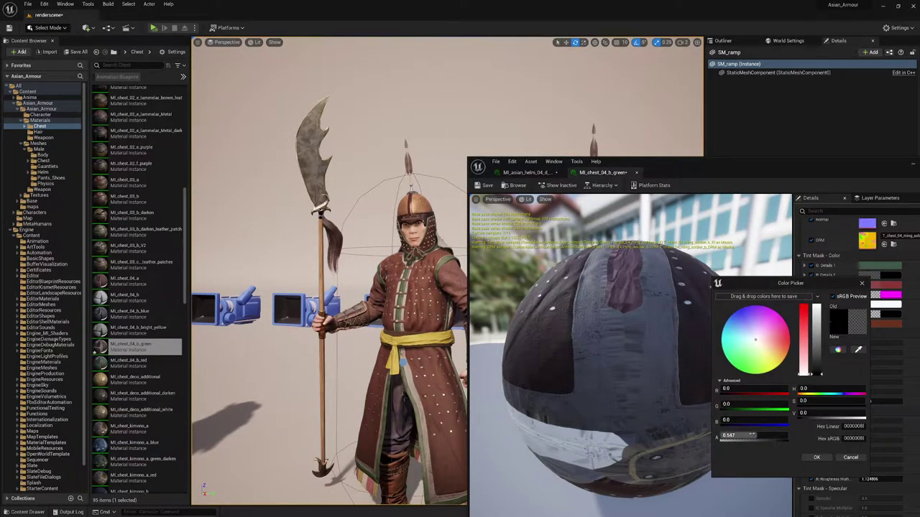
pyautogui.moveTo(751, 435); pyautogui.dragTo(778, 435)
pyautogui.click(771, 361)
pyautogui.click(771, 351)
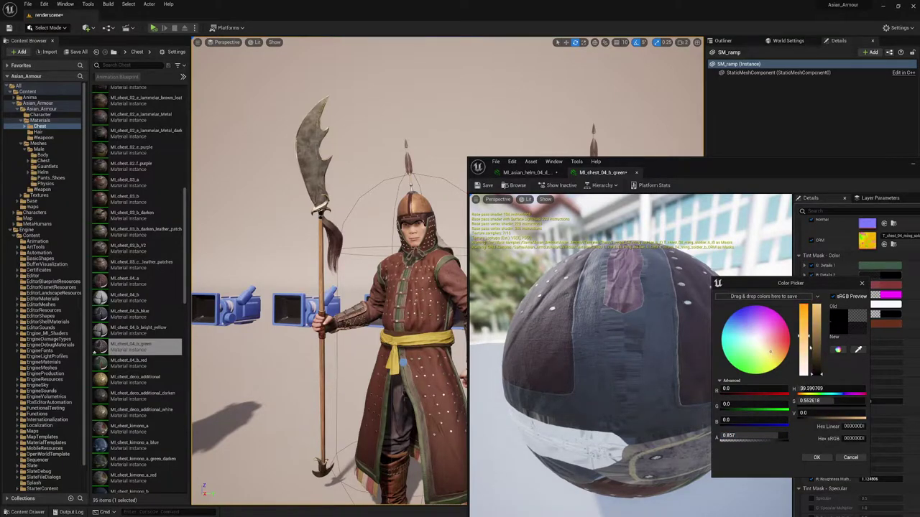
pyautogui.moveTo(817, 371); pyautogui.dragTo(819, 346)
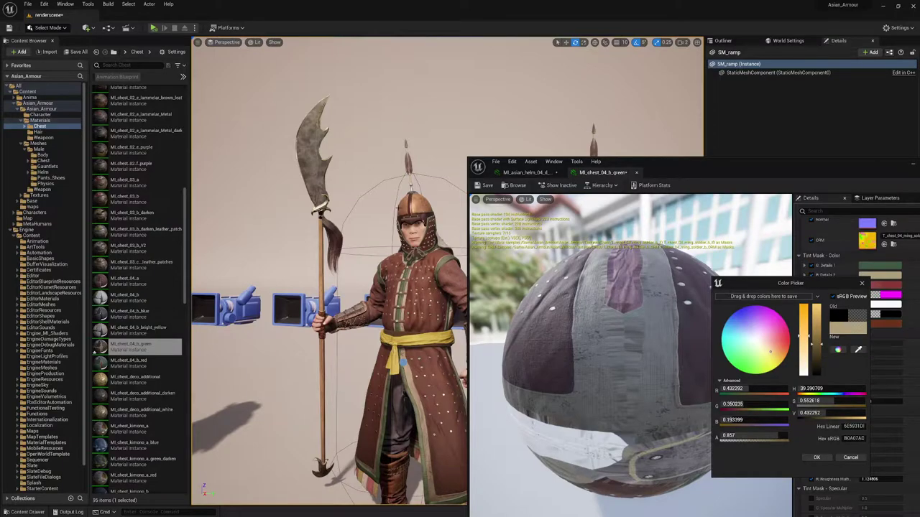
pyautogui.moveTo(398, 209); pyautogui.dragTo(329, 158, button='right')
# Reopen the polearm holder's SK_Hat material MI_asian_helm_04_d_ming_soldier_green and disable its B Details 2 color override.
pyautogui.click(379, 287)
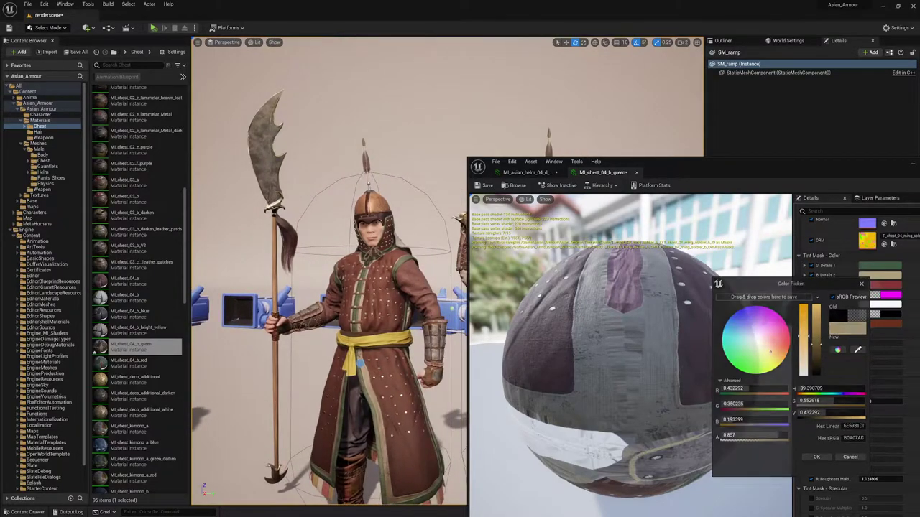
pyautogui.moveTo(699, 182); pyautogui.dragTo(531, 353)
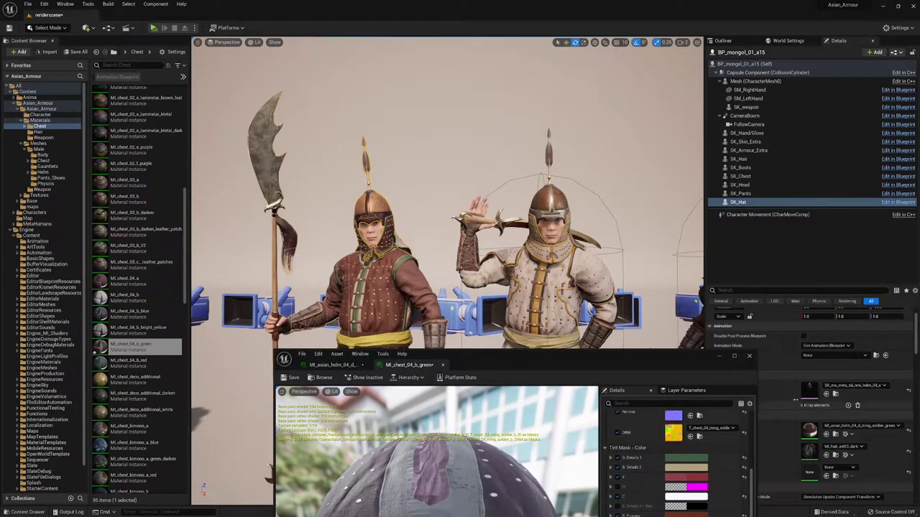
pyautogui.doubleClick(810, 429)
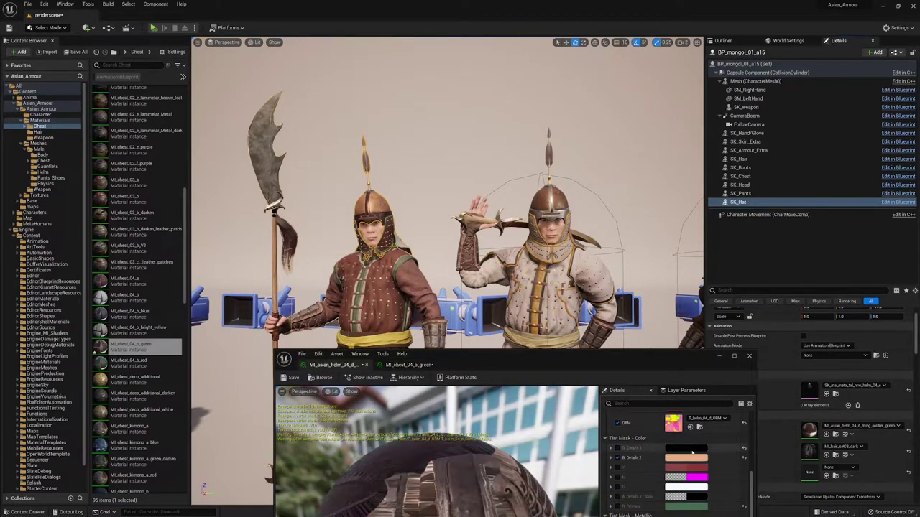
pyautogui.click(617, 458)
# Look over the recoloured polearm holder and the neighbouring characters, selecting the crouching shield bearer.
pyautogui.moveTo(387, 196); pyautogui.dragTo(338, 210, button='right')
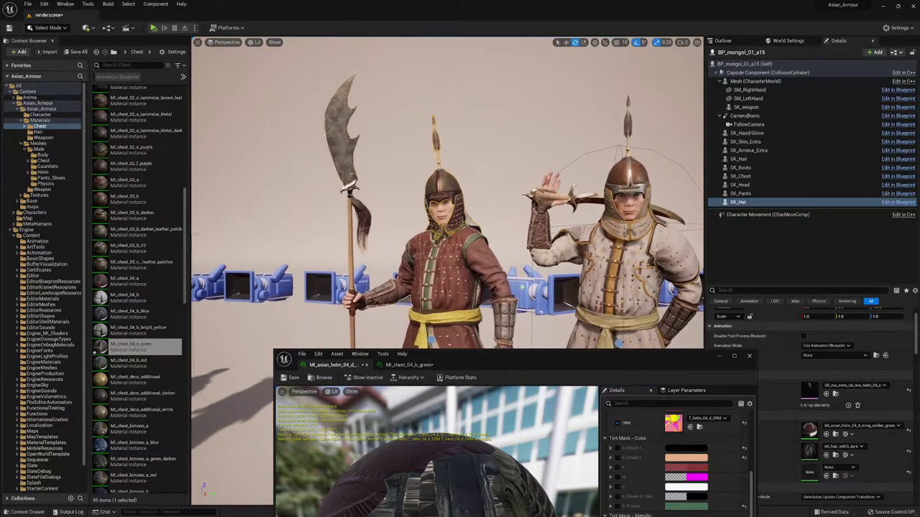
pyautogui.moveTo(402, 188); pyautogui.dragTo(440, 199, button='right')
pyautogui.moveTo(468, 263); pyautogui.dragTo(495, 211, button='right')
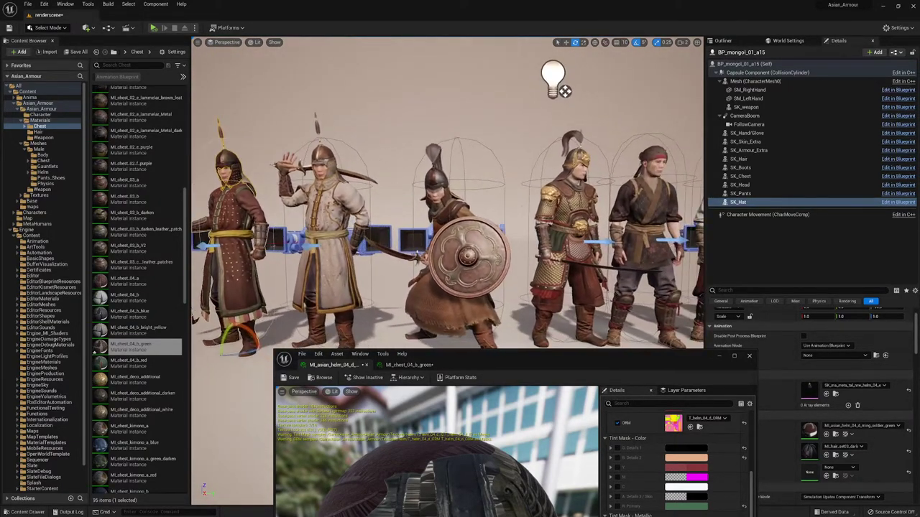
pyautogui.click(454, 233)
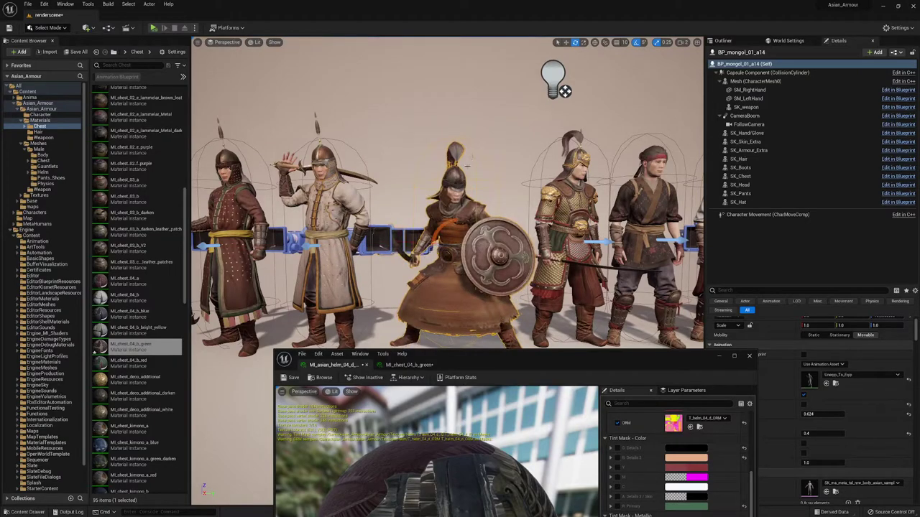
pyautogui.moveTo(467, 165); pyautogui.dragTo(467, 166, button='right')
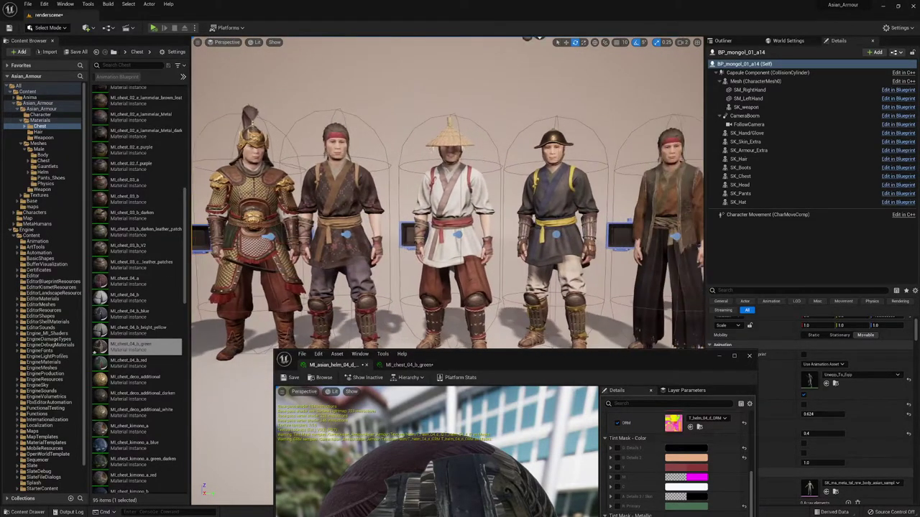
# Examine the rest of the character lineup, from the straw-hat fighter to the polearm soldiers in red and green armour.
pyautogui.press('s')
pyautogui.moveTo(376, 163); pyautogui.dragTo(416, 164, button='right')
pyautogui.press('w')
pyautogui.press('d')
pyautogui.press('a')
pyautogui.press('w')
pyautogui.click(491, 127)
pyautogui.press('d')
pyautogui.moveTo(490, 126); pyautogui.dragTo(538, 117, button='right')
pyautogui.press('s')
pyautogui.press('d')
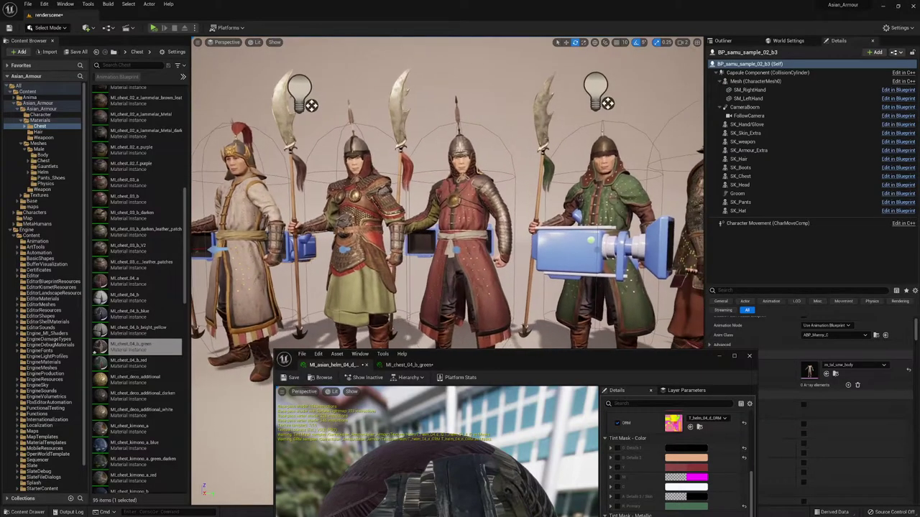
# Enable the R Primary color override in the green-coated polearm soldier's SK_Hat material MI_asian_helm_04_d_ming_soldier_green and close the material editor.
pyautogui.press('s')
pyautogui.press('w')
pyautogui.press('s')
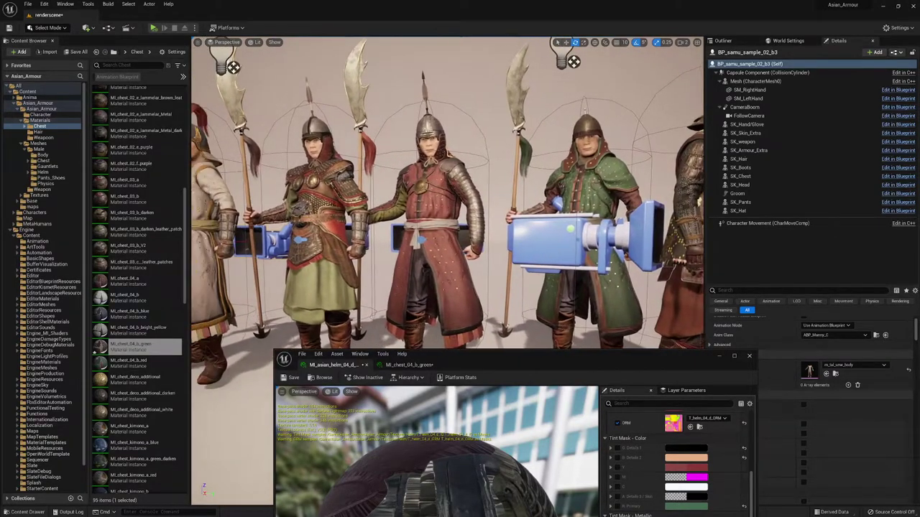
pyautogui.doubleClick(587, 128)
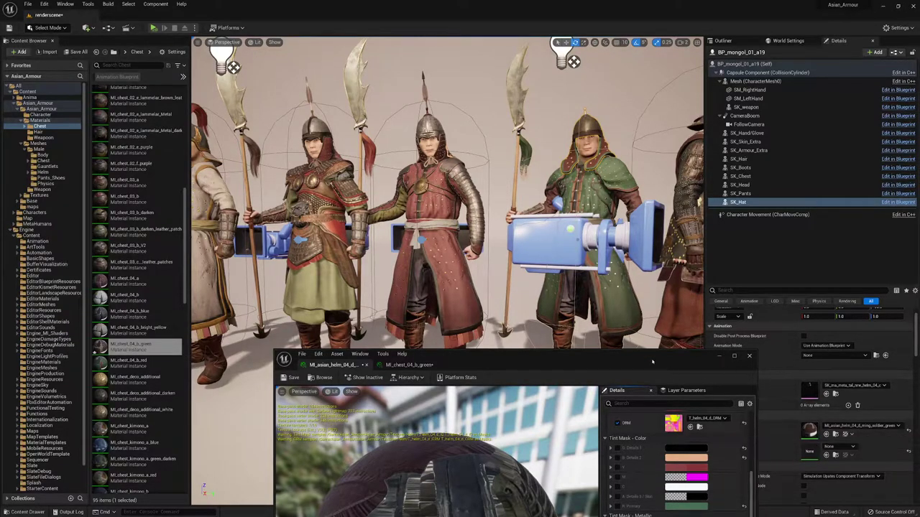
pyautogui.moveTo(517, 355); pyautogui.dragTo(296, 206)
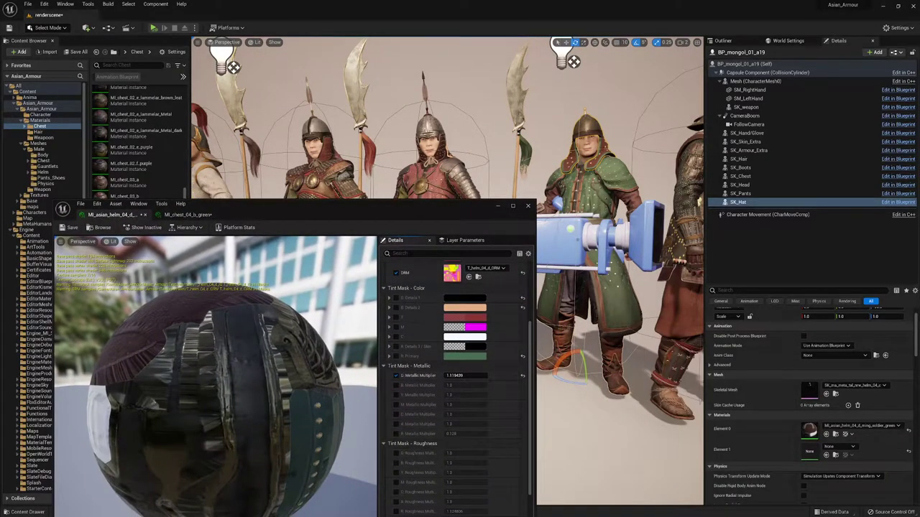
pyautogui.click(396, 357)
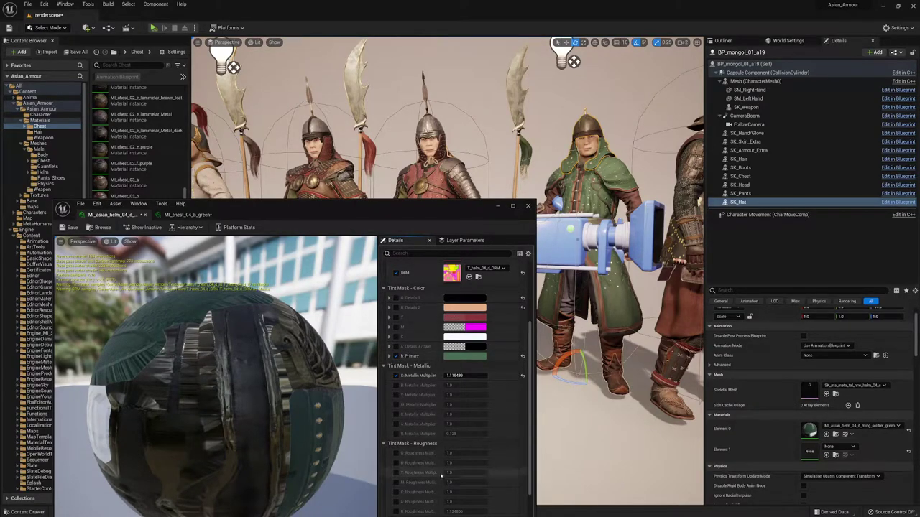
pyautogui.scroll(-5, 441, 476)
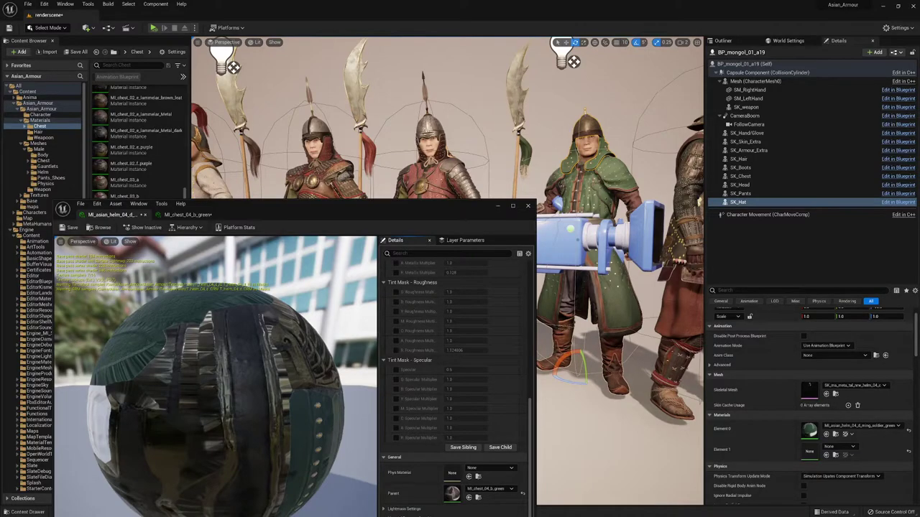
pyautogui.click(528, 206)
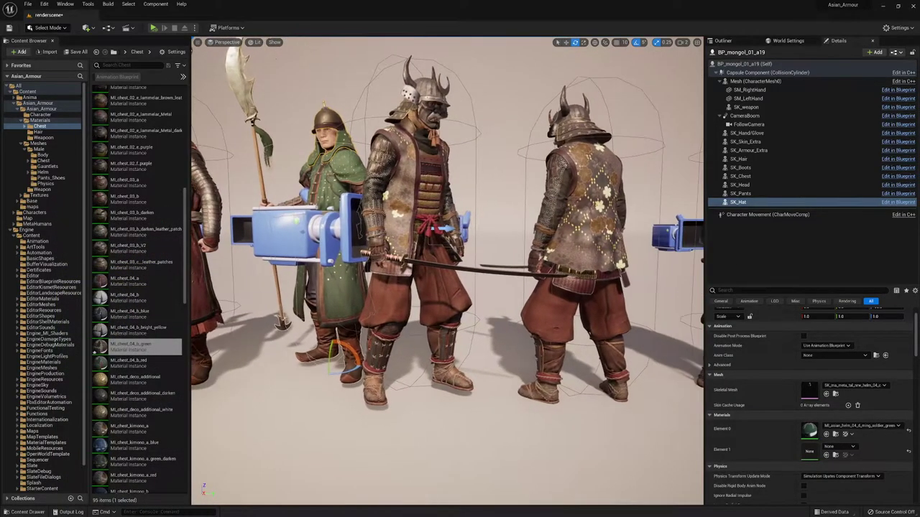
# Select the SK_Chest component of the horned samurai beside the green-coated soldier and set its skeletal mesh to SK_m_tal_nrw_chest_01_d.
pyautogui.scroll(-3, 447, 270)
pyautogui.click(308, 208)
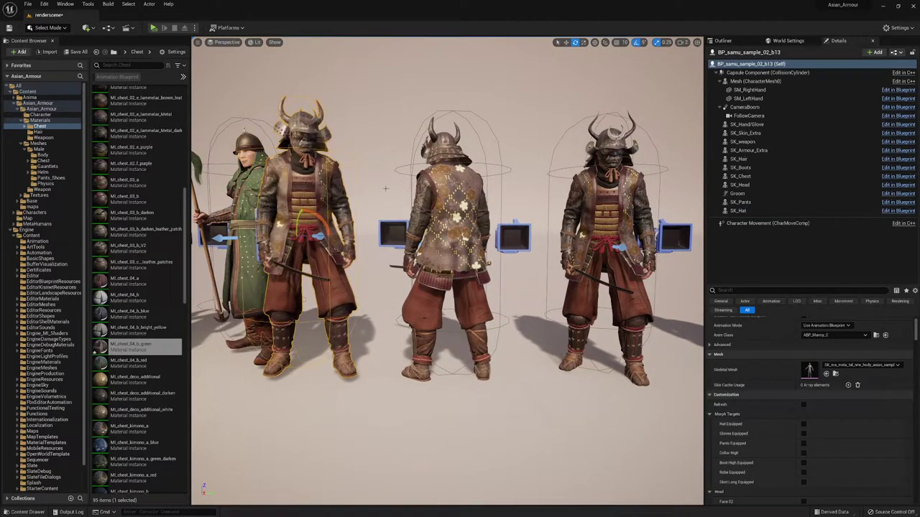
pyautogui.click(740, 176)
pyautogui.click(826, 394)
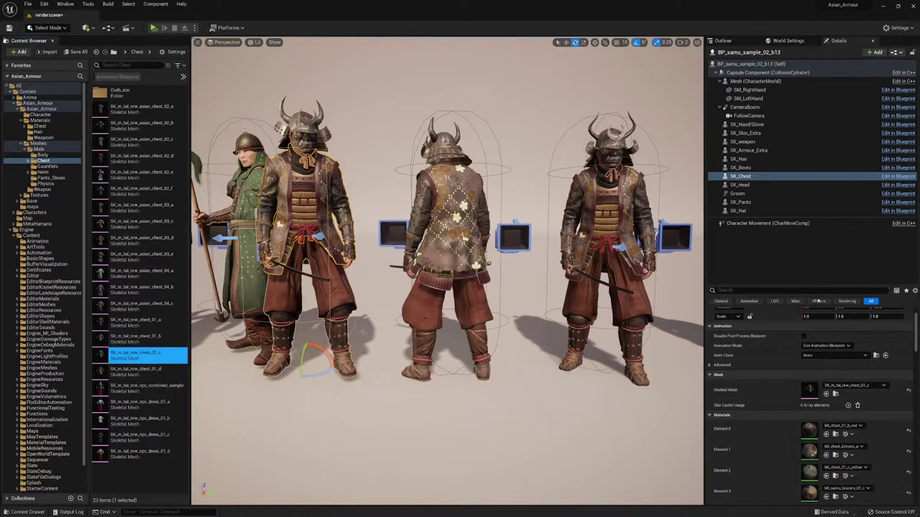
pyautogui.click(874, 388)
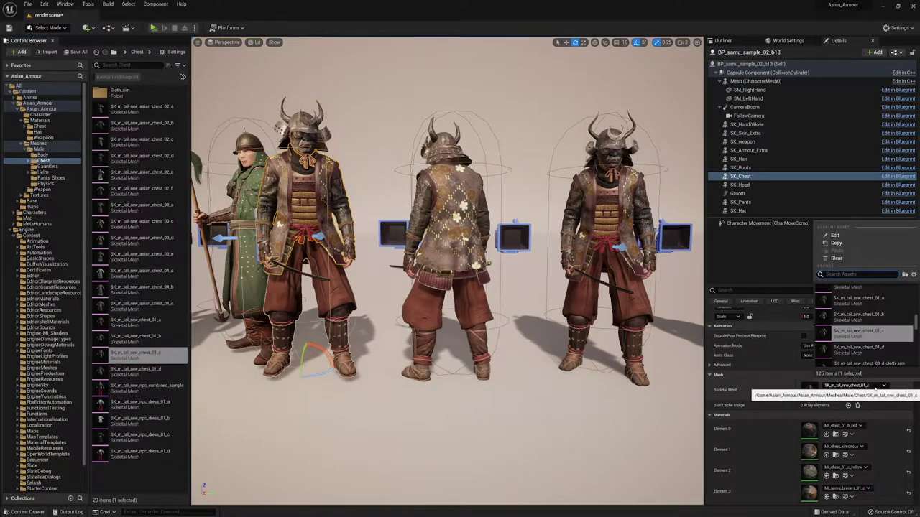
pyautogui.press('Down')
pyautogui.press('Return')
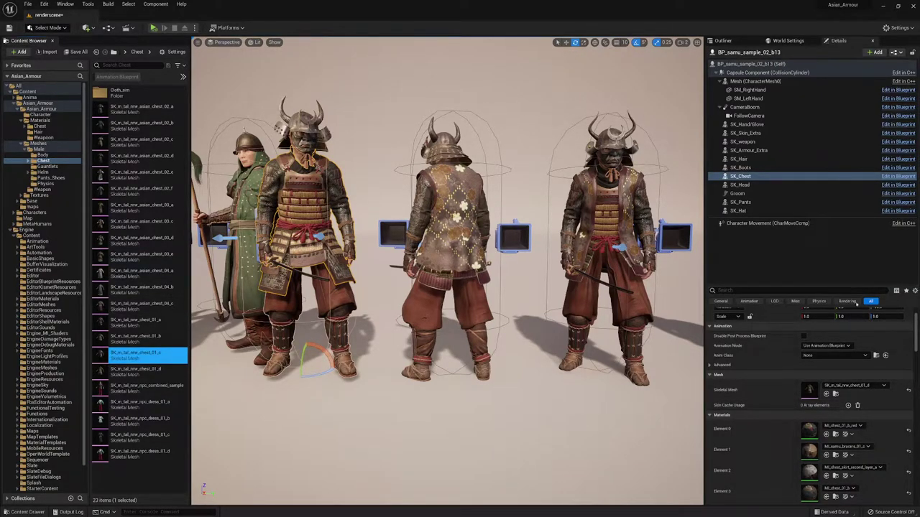
# Try SK_m_tal_nrw_chest_01_b as the horned samurai's chest mesh, and switch it to SK_m_tal_nrw_chest_01_a.
pyautogui.click(868, 386)
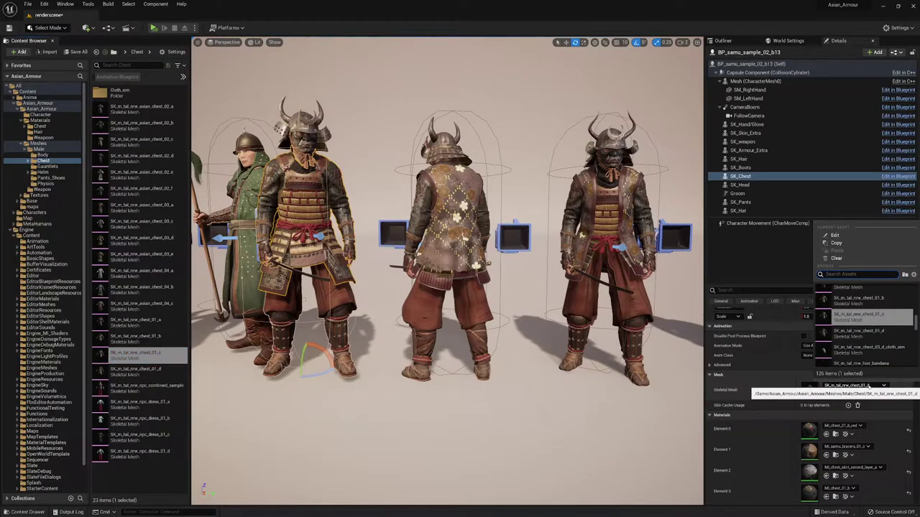
pyautogui.press('Up')
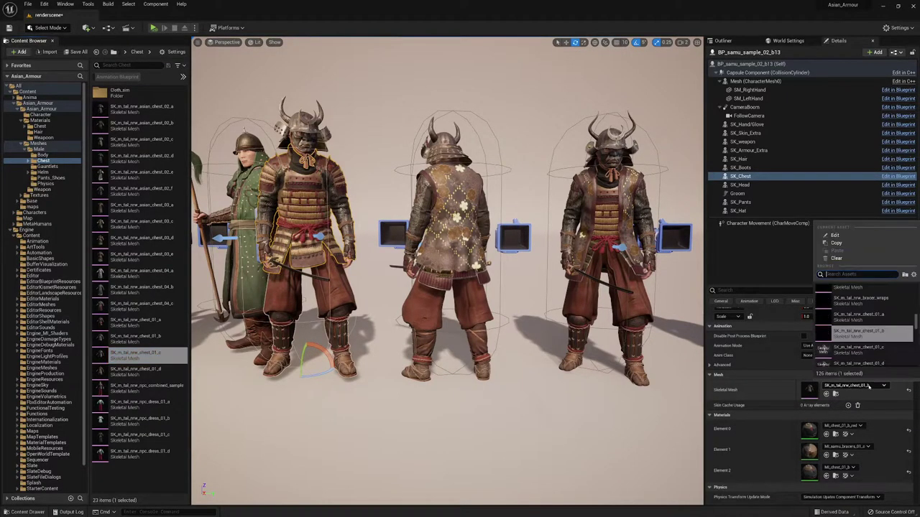
pyautogui.press('Up')
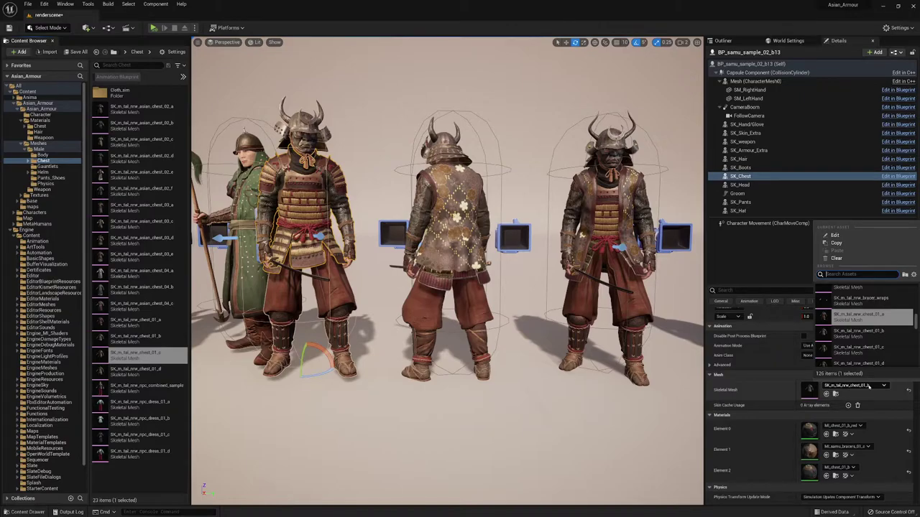
pyautogui.press('Return')
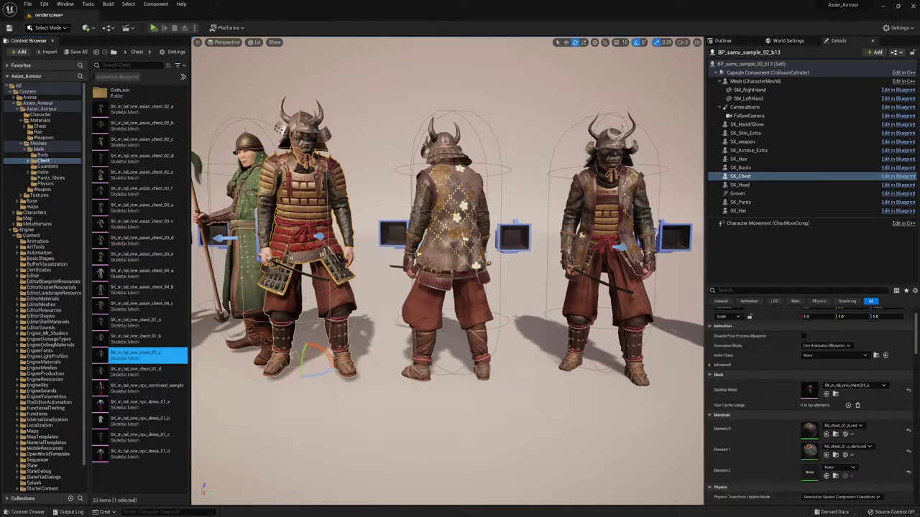
# Apply Element 0's material MI_chest_01_b_red to Element 1 of the horned samurai's chest and reselect SK_Chest.
pyautogui.click(826, 434)
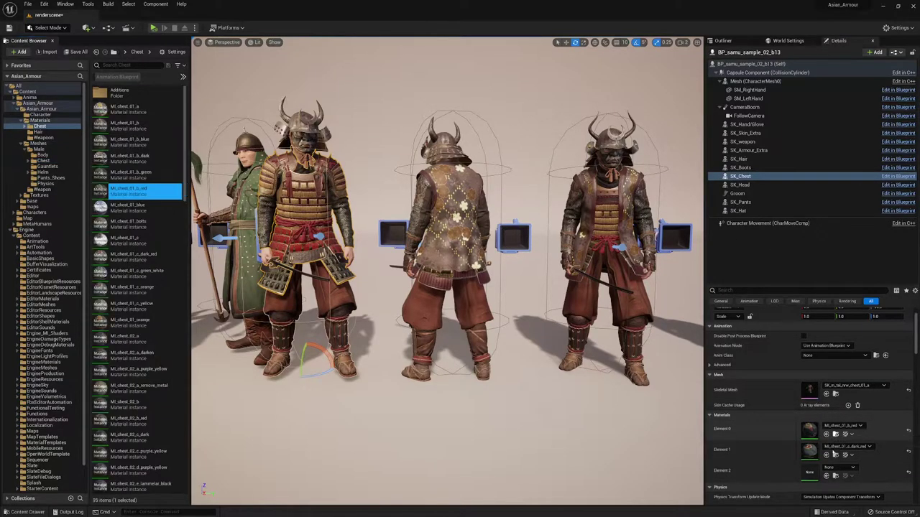
pyautogui.click(825, 455)
pyautogui.click(318, 246)
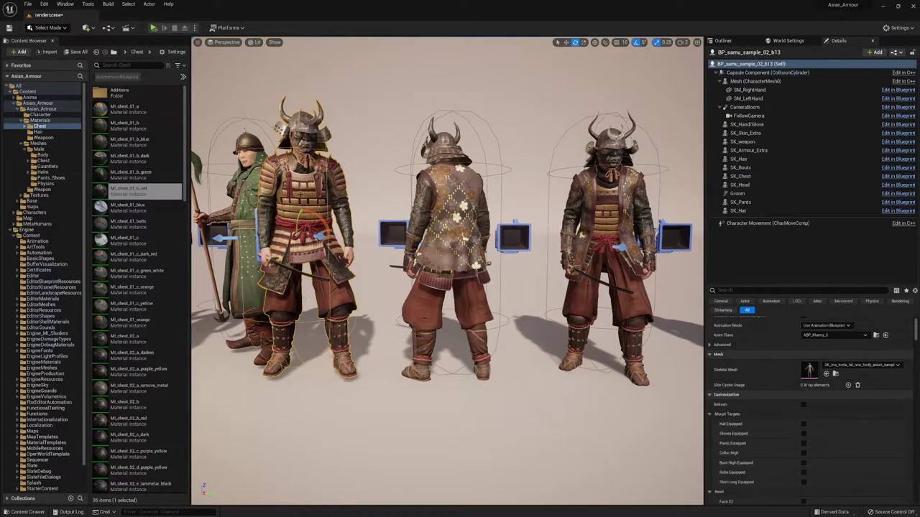
pyautogui.click(318, 246)
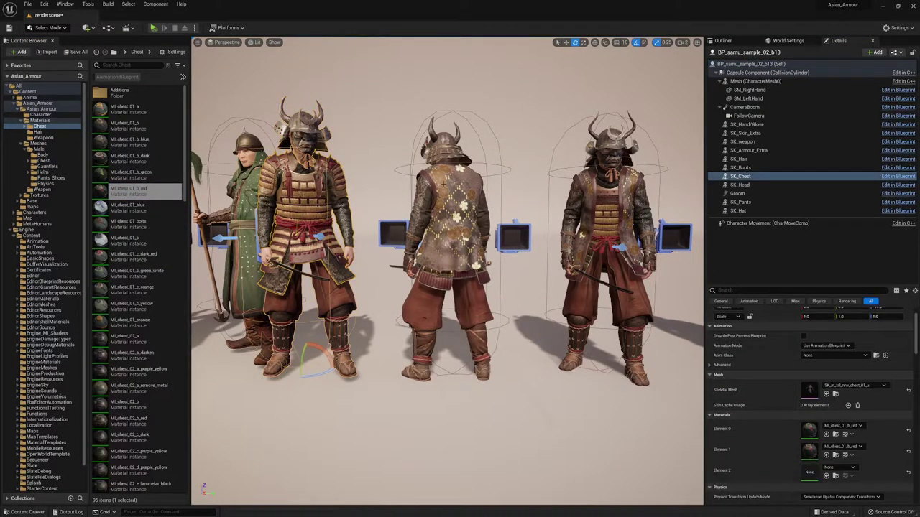
# Set the samurai chest's Element 0 material to MI_chest_01_c_dark_red and apply the same material to Element 1.
pyautogui.click(845, 426)
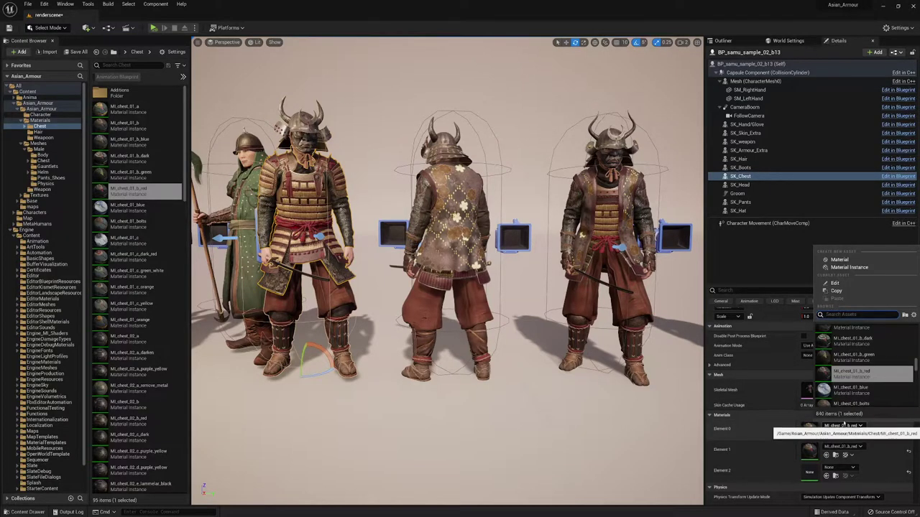
pyautogui.scroll(4, 875, 359)
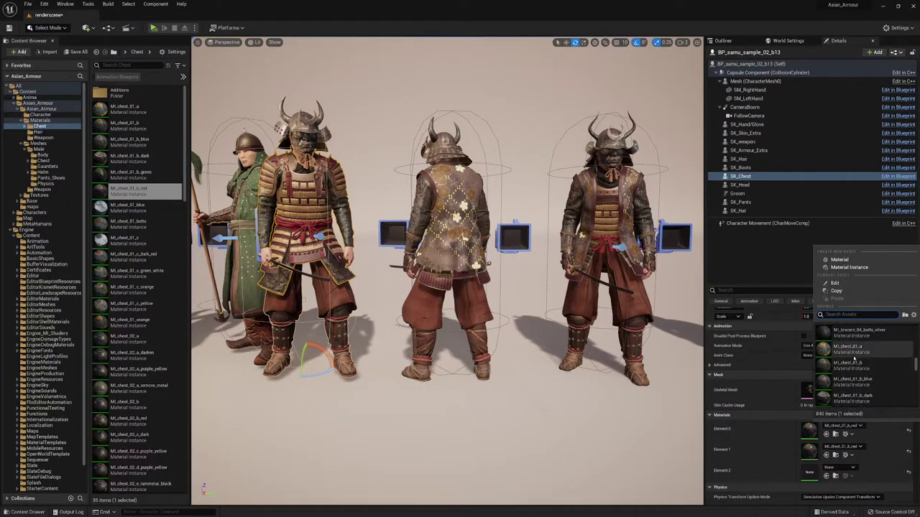
pyautogui.scroll(-3, 881, 386)
pyautogui.scroll(-3, 881, 387)
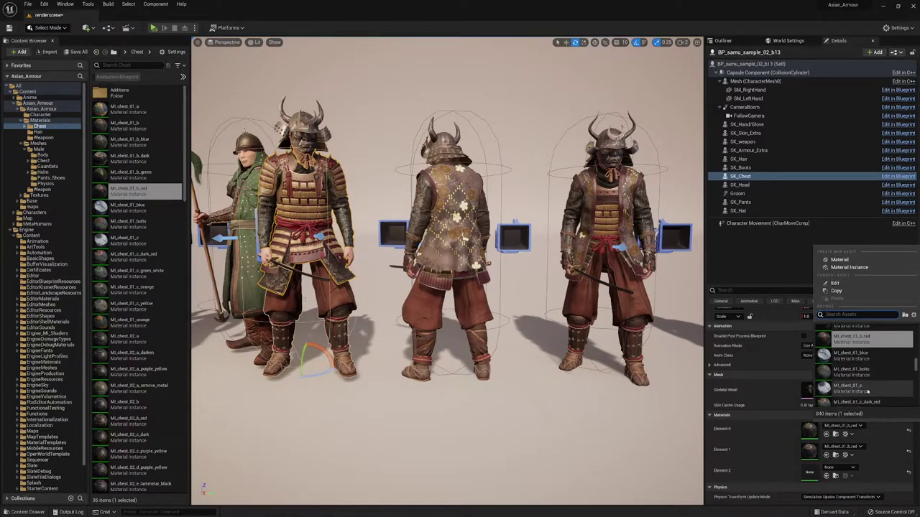
pyautogui.scroll(-1, 867, 393)
pyautogui.click(869, 390)
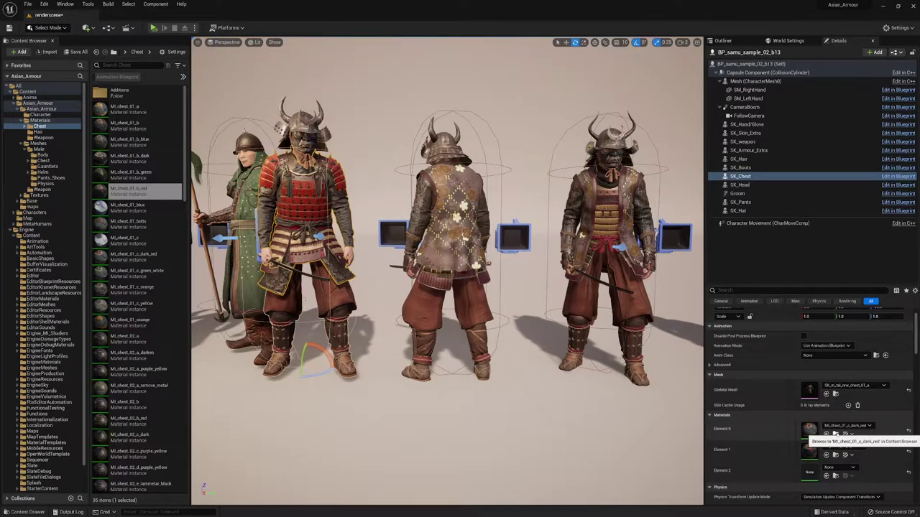
pyautogui.click(835, 433)
pyautogui.click(825, 455)
# Change the samurai chest's Element 1 material to MI_chest_01_c_green_white and reuse it for Element 0.
pyautogui.click(848, 447)
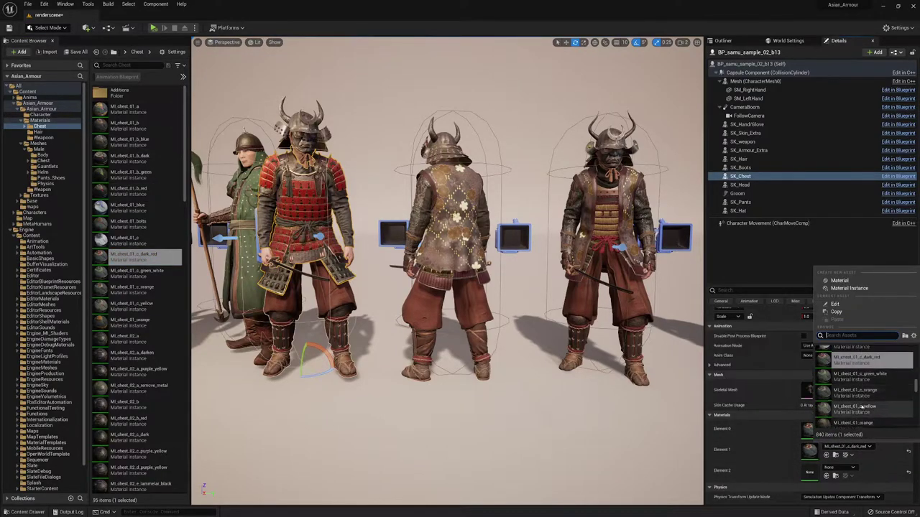
pyautogui.click(873, 391)
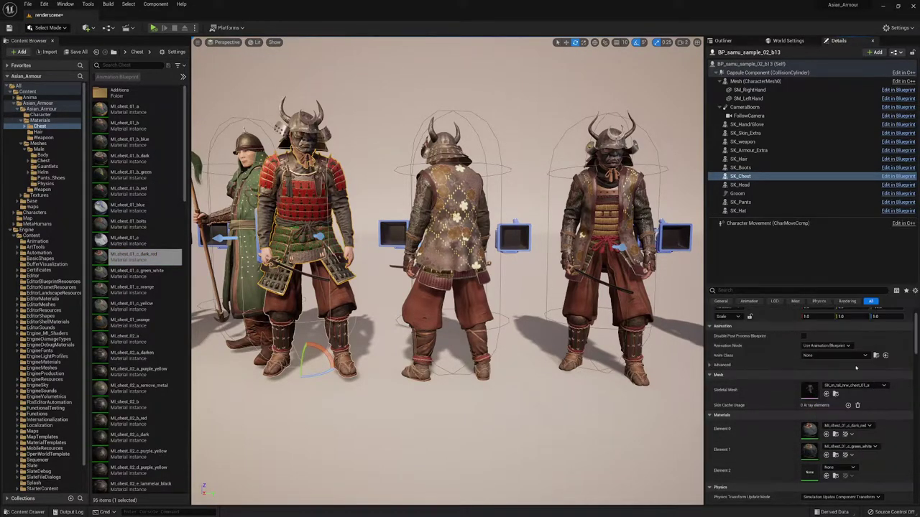
pyautogui.click(835, 455)
pyautogui.click(825, 434)
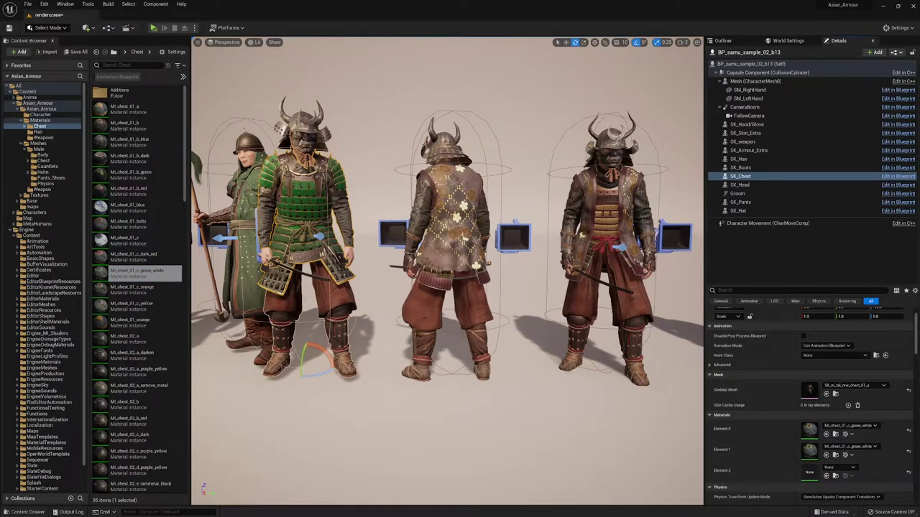
# On the bareheaded samurai beside the horned masked pair, apply SK_Chest's Element 0 material MI_chest_01_b_red to Element 2.
pyautogui.click(453, 222)
pyautogui.moveTo(452, 223); pyautogui.dragTo(481, 226, button='right')
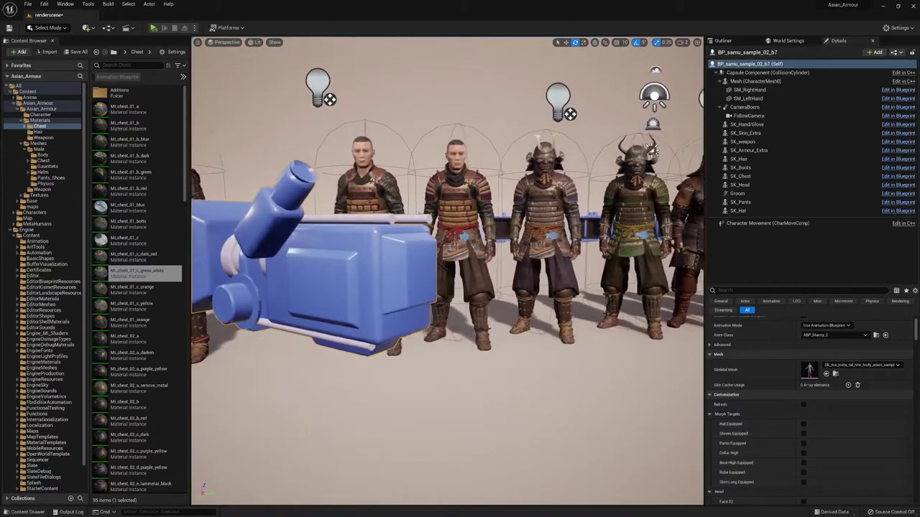
pyautogui.doubleClick(363, 201)
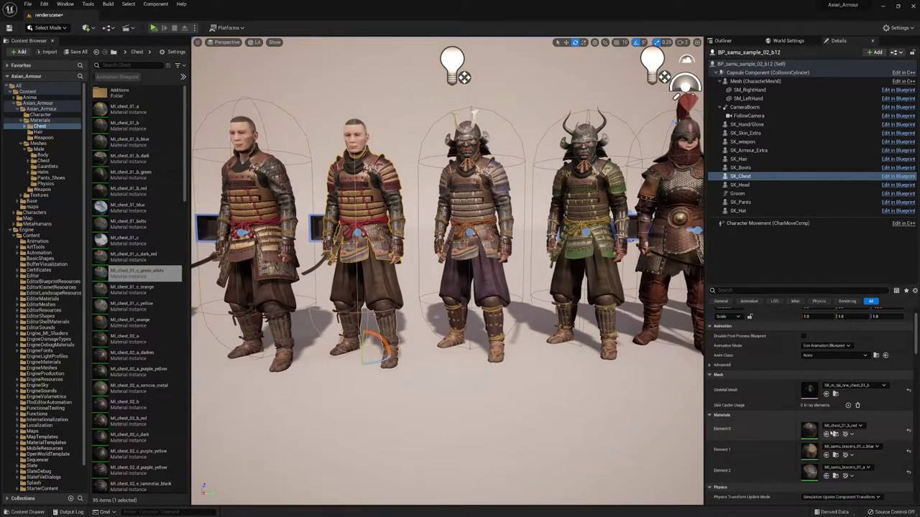
pyautogui.click(826, 435)
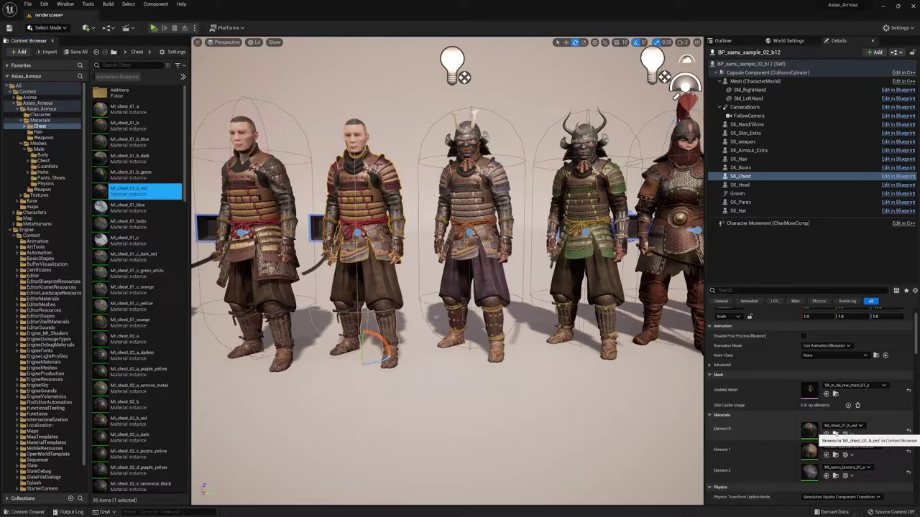
pyautogui.click(826, 477)
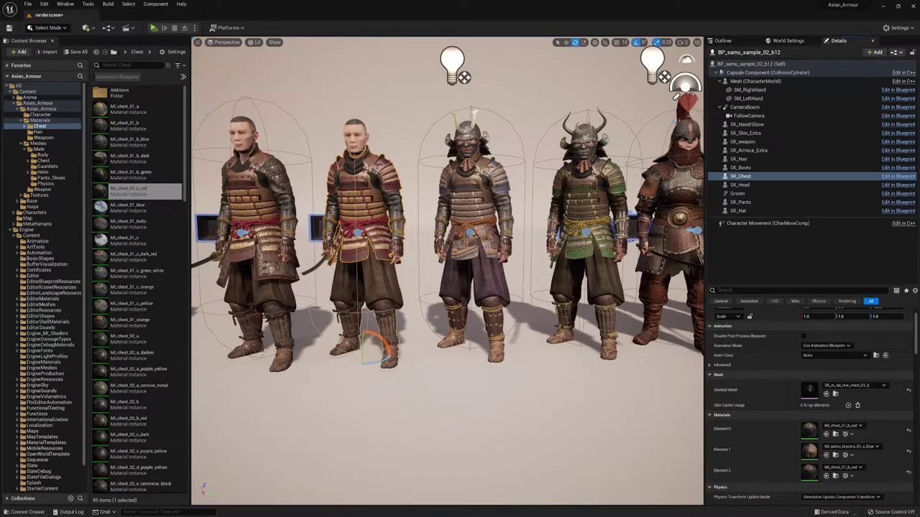
# Open the SK_Chest material MI_chest_02_e_lammelar_black of the black-and-white-plumed soldier and place its editor beside that character.
pyautogui.moveTo(445, 301); pyautogui.dragTo(597, 289, button='middle')
pyautogui.press('d')
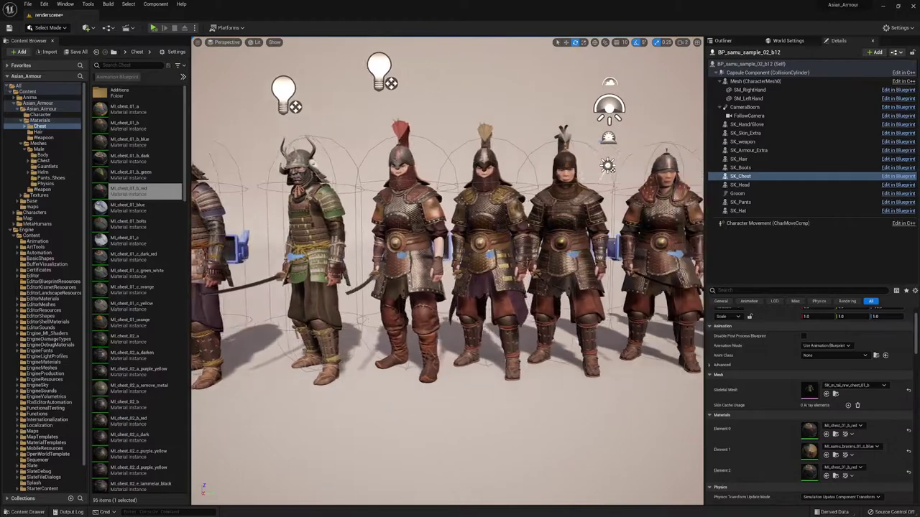
pyautogui.press('w')
pyautogui.press('d')
pyautogui.press('s')
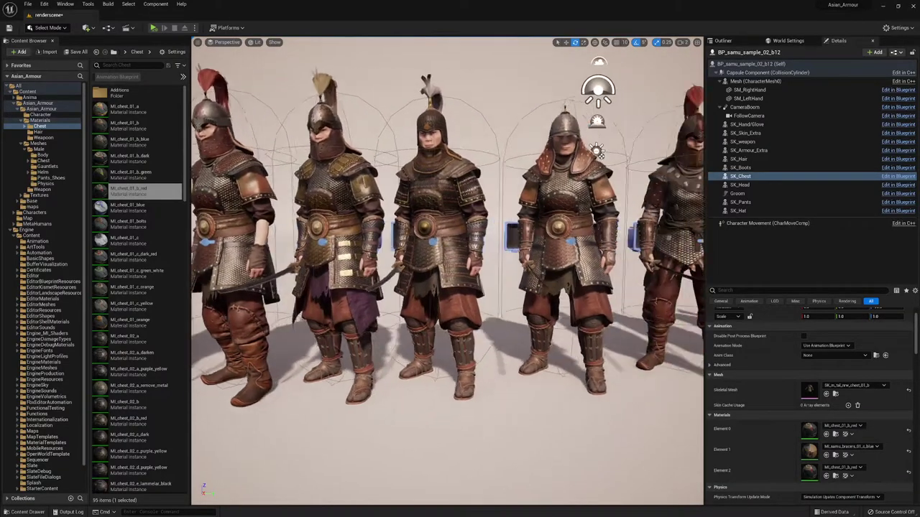
pyautogui.press('w')
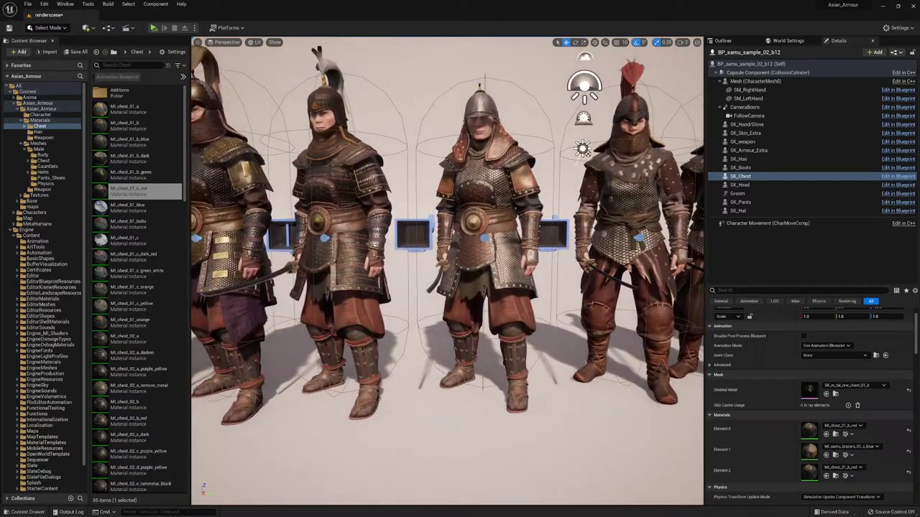
pyautogui.press('s')
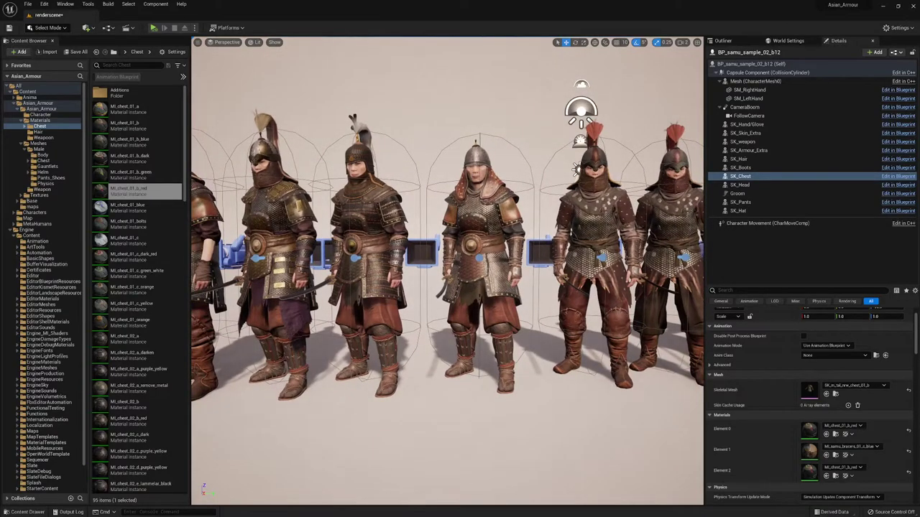
pyautogui.click(370, 234)
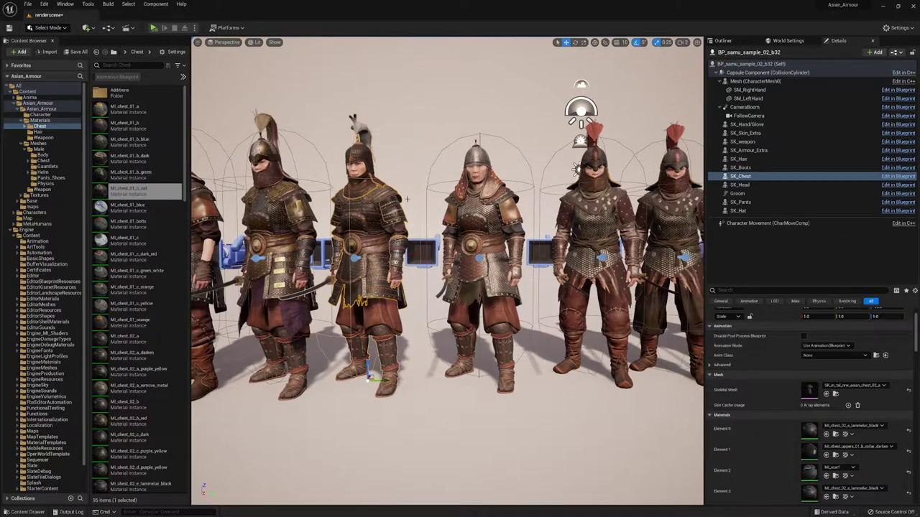
pyautogui.doubleClick(810, 429)
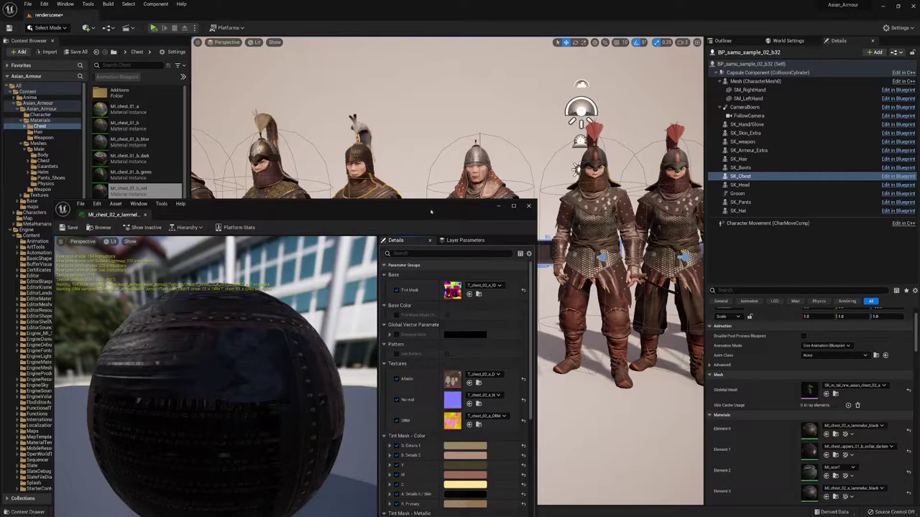
pyautogui.moveTo(414, 217); pyautogui.dragTo(834, 112)
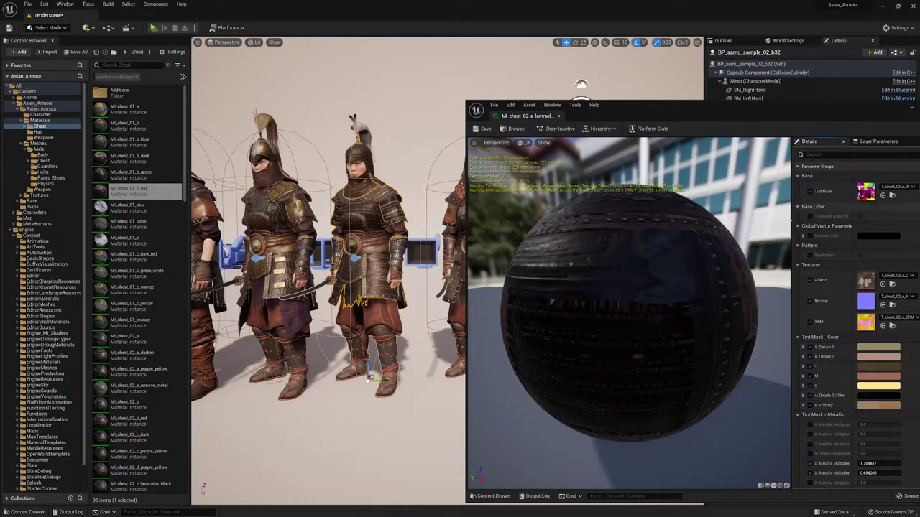
# Toggle the black lamellar material's A: Details 3 / Skin tint, set A: Metallic Multiplier to 0.844895 and minimize its editor.
pyautogui.click(810, 395)
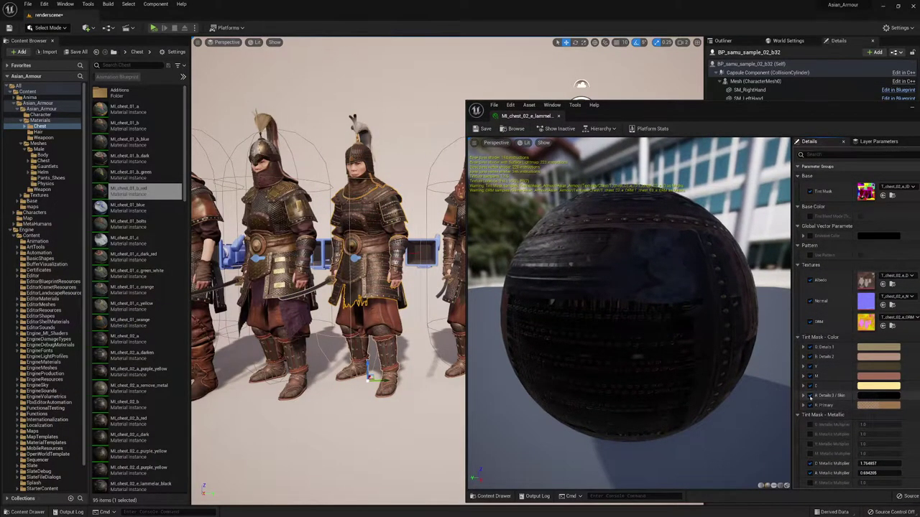
pyautogui.click(809, 395)
pyautogui.scroll(-5, 811, 399)
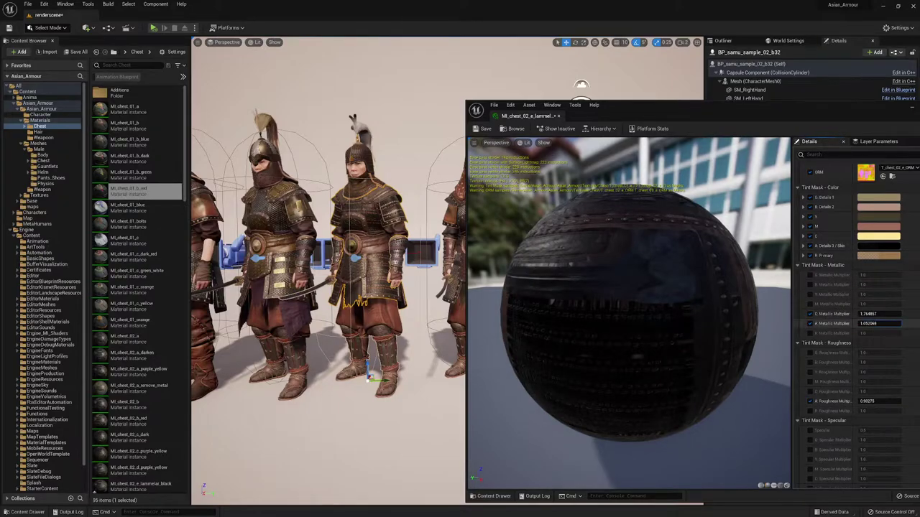
pyautogui.moveTo(878, 324); pyautogui.dragTo(868, 323)
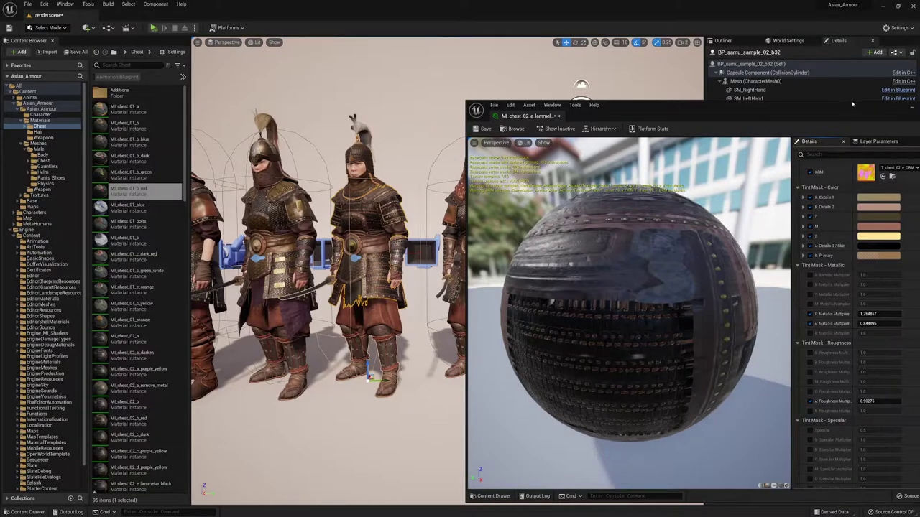
pyautogui.moveTo(852, 104); pyautogui.dragTo(604, 274)
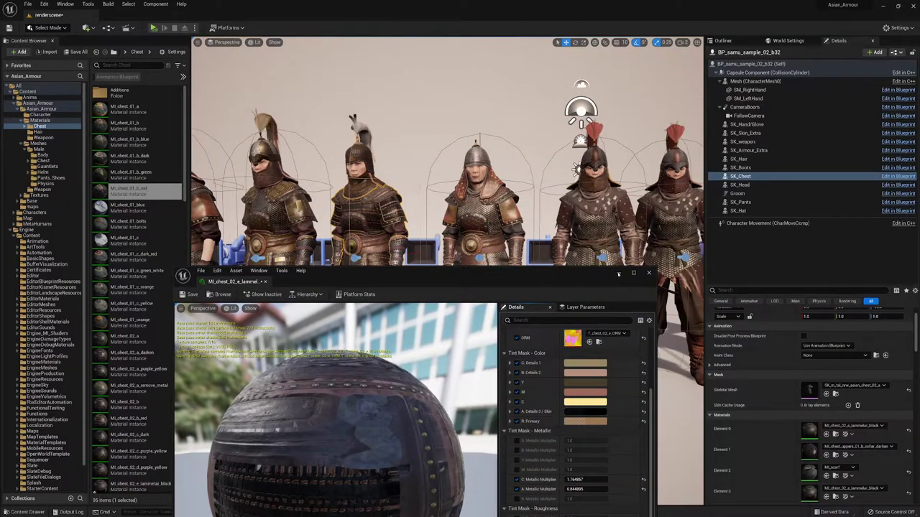
pyautogui.click(618, 274)
# Select the SK_Hand/Glove component of the Mongol warrior with the raised hand, standing beside the antlered samurai.
pyautogui.press('d')
pyautogui.moveTo(650, 206); pyautogui.dragTo(650, 206, button='right')
pyautogui.press('d')
pyautogui.moveTo(618, 274); pyautogui.dragTo(618, 274, button='right')
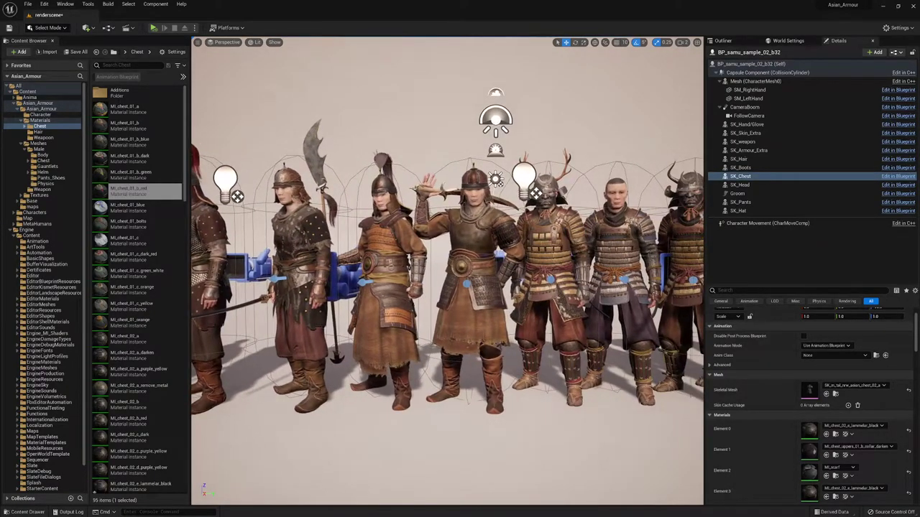
pyautogui.click(471, 251)
pyautogui.moveTo(471, 251); pyautogui.dragTo(456, 248, button='right')
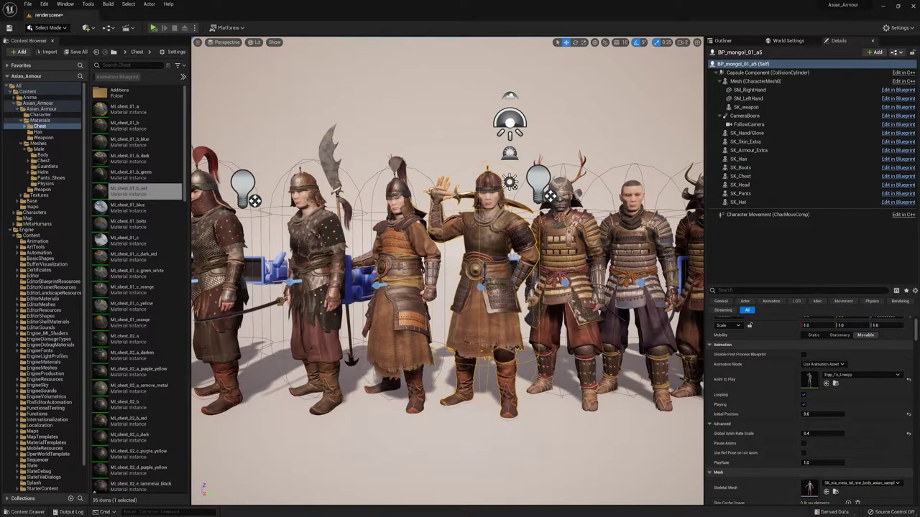
pyautogui.doubleClick(524, 273)
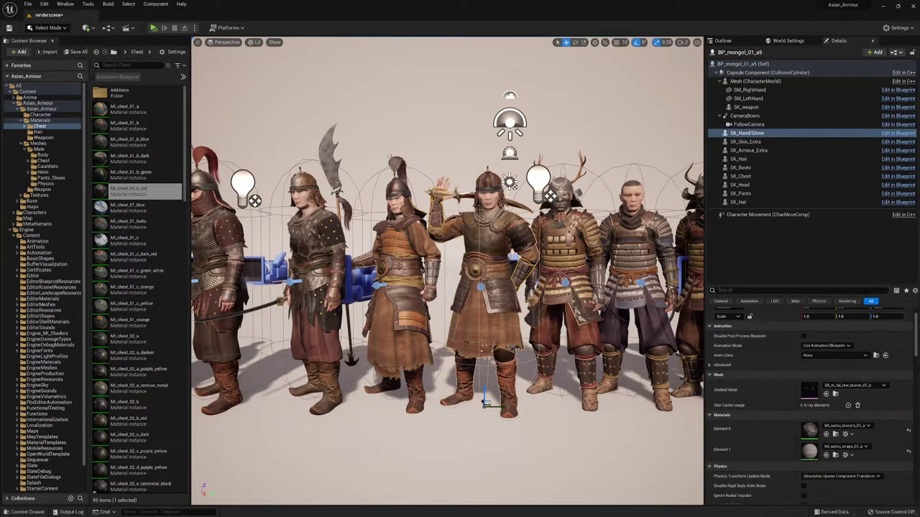
# Try the bracer meshes SK_m_tal_nrw_bracer_01_a and SK_m_tal_nrw_bracer_01_c on the Mongol's SK_Hand/Glove component.
pyautogui.click(856, 386)
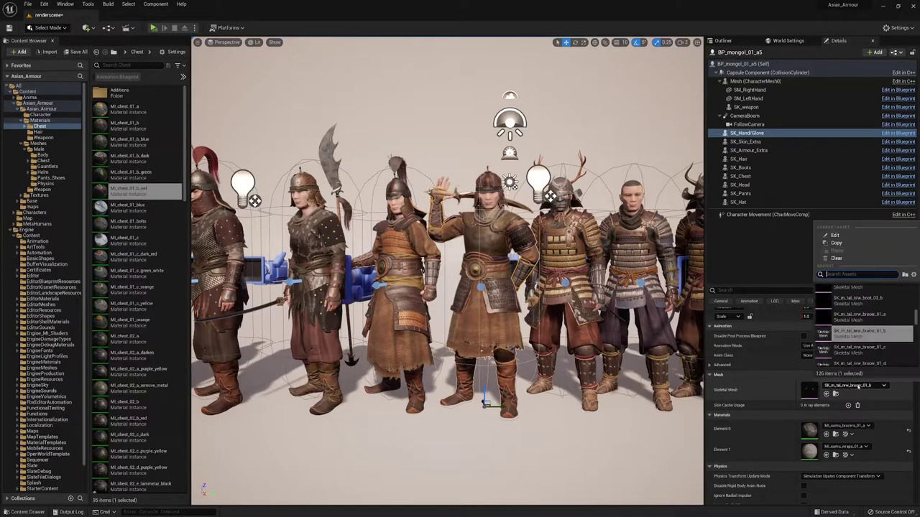
pyautogui.click(858, 386)
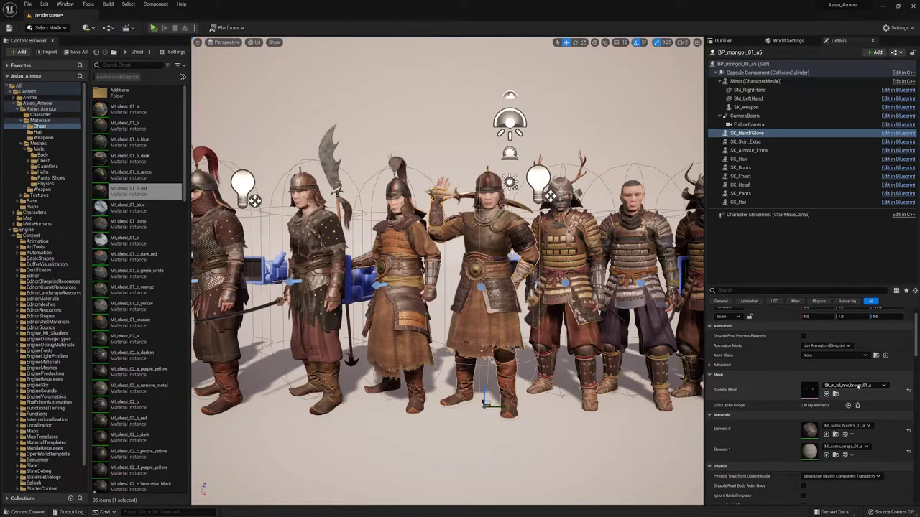
pyautogui.click(858, 386)
pyautogui.press('Down')
pyautogui.click(857, 387)
pyautogui.press('Down')
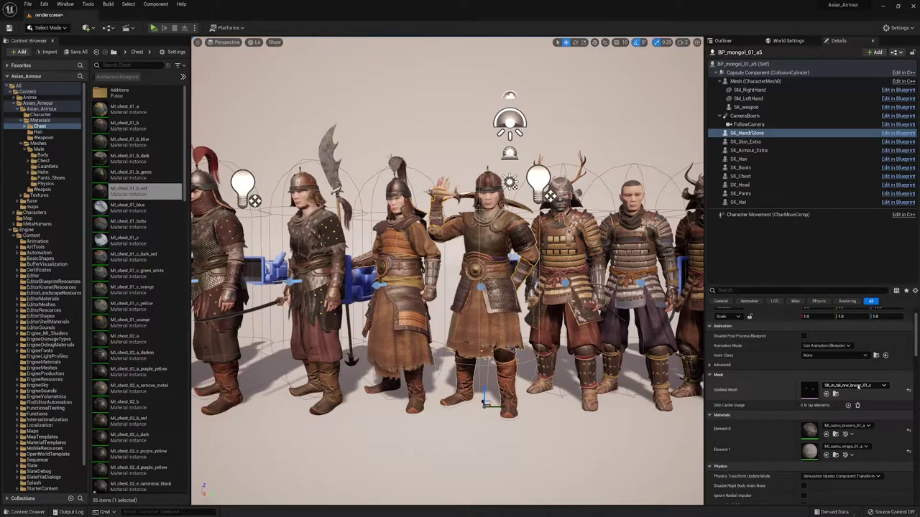
# Step the Mongol's glove mesh through the remaining bracer variants and settle on SK_m_tal_nrw_bracer_03_a.
pyautogui.click(857, 386)
pyautogui.click(855, 359)
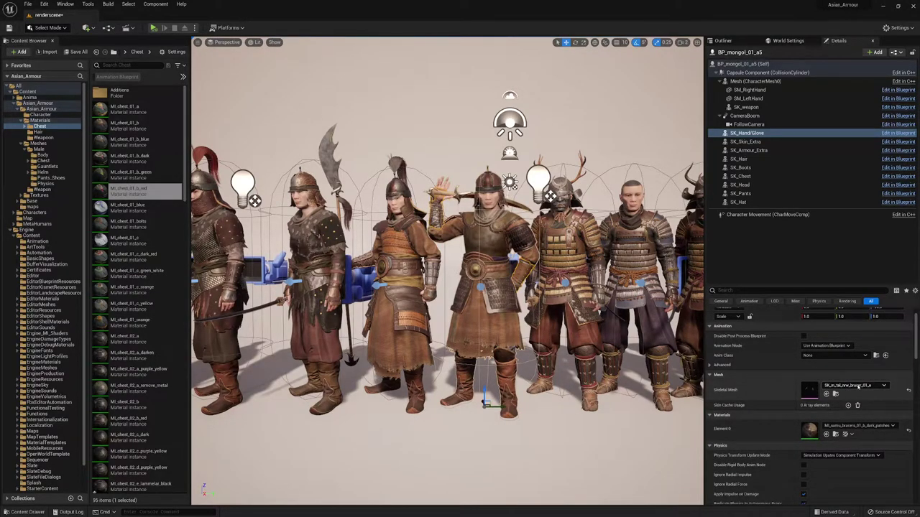
pyautogui.click(858, 386)
pyautogui.click(855, 359)
pyautogui.click(857, 386)
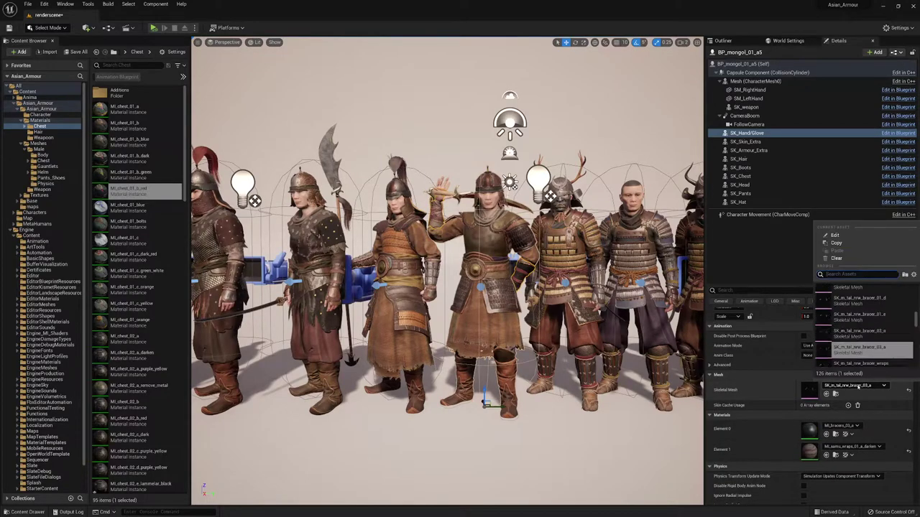
pyautogui.click(855, 359)
pyautogui.click(857, 386)
pyautogui.click(855, 359)
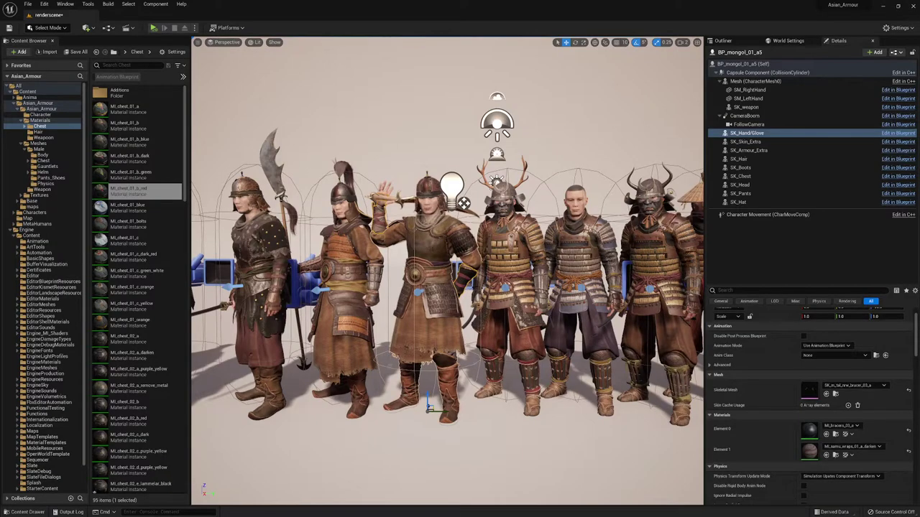
# Check the Mongol's SK_Chest mesh and materials and tour the line-up to the warriors with gold lion-head armour.
pyautogui.click(741, 176)
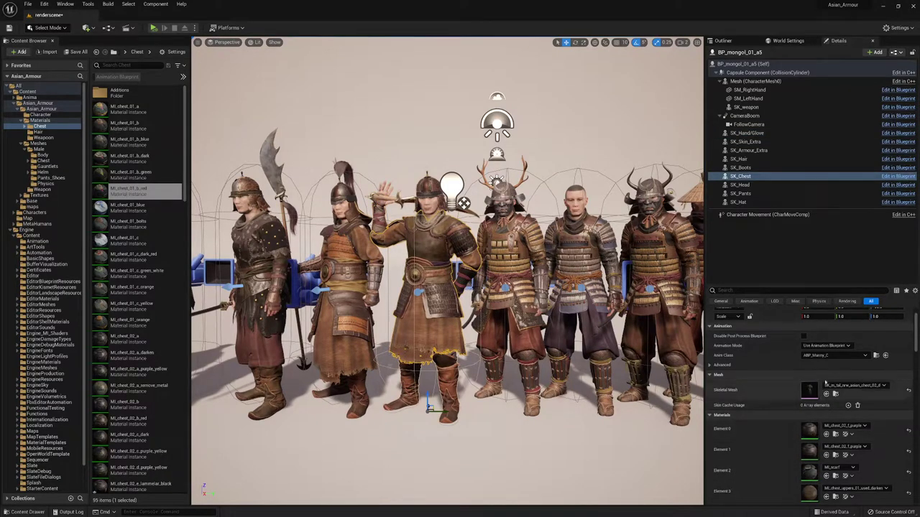
pyautogui.press('d')
pyautogui.moveTo(546, 324)
pyautogui.mouseDown(button='right')
pyautogui.moveTo(604, 323)
pyautogui.moveTo(546, 323)
pyautogui.mouseUp(button='right')
pyautogui.press('w')
pyautogui.press('s')
pyautogui.press('w')
pyautogui.press('d')
pyautogui.press('d')
pyautogui.press('s')
pyautogui.press('d')
pyautogui.press('w')
pyautogui.press('d')
pyautogui.moveTo(459, 276); pyautogui.dragTo(505, 272, button='right')
pyautogui.press('d')
pyautogui.press('a')
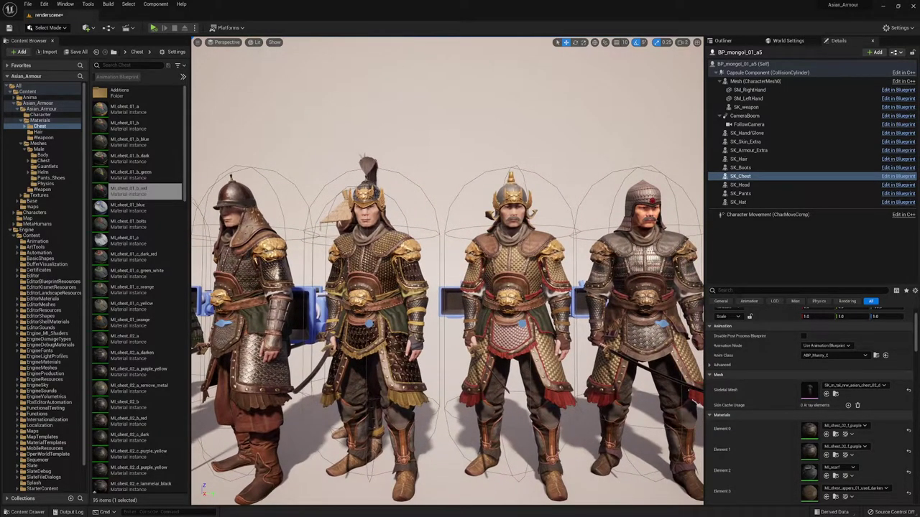
# Inspect the black-and-gold samurai with the dark plume and the neighbouring gold-scale samurai with red trim up close.
pyautogui.click(510, 305)
pyautogui.press('w')
pyautogui.moveTo(435, 256); pyautogui.dragTo(424, 250, button='right')
pyautogui.press('a')
pyautogui.click(446, 267)
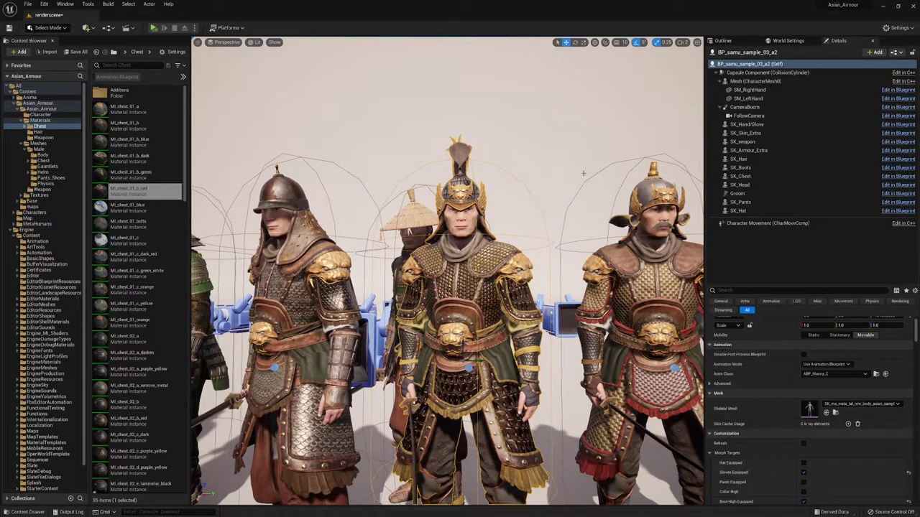
pyautogui.click(688, 224)
pyautogui.moveTo(676, 229); pyautogui.dragTo(701, 228, button='right')
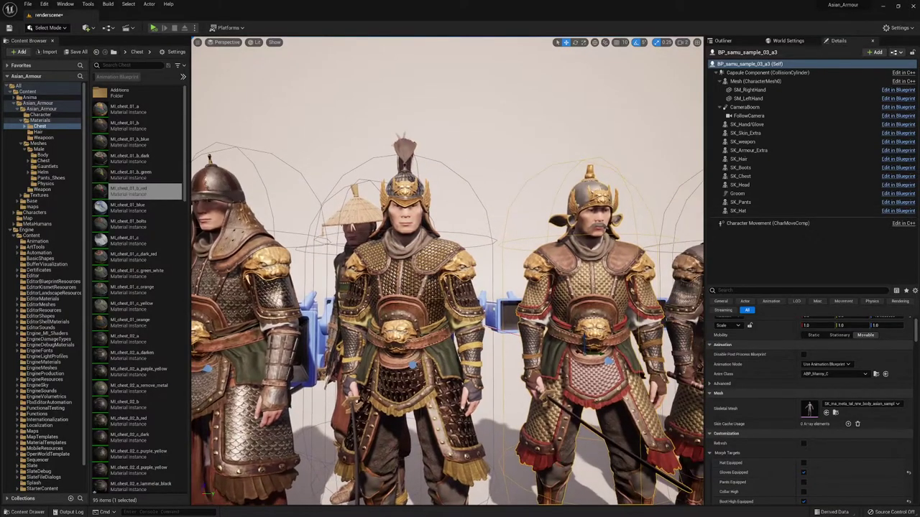
pyautogui.press('d')
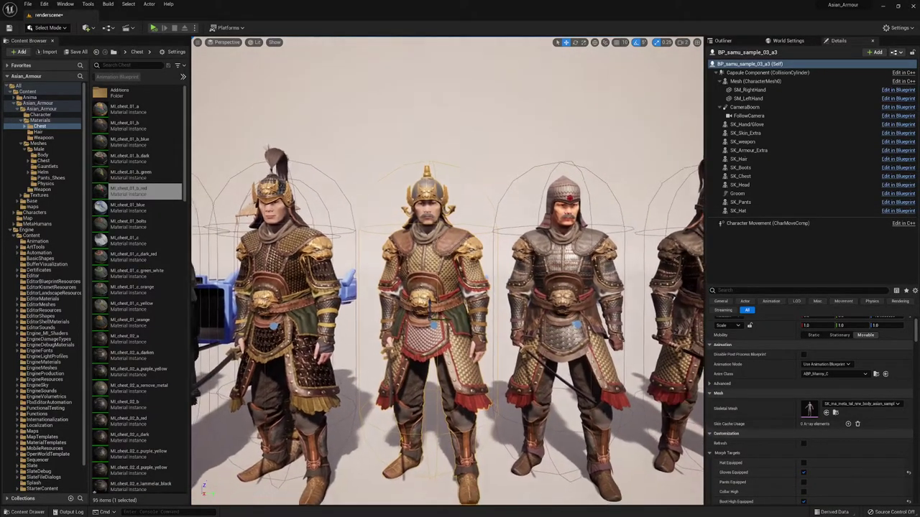
# Locate the face mesh of the samurai with the red-gem helmet in the content folders and open the samu_03_tal_avg folder.
pyautogui.doubleClick(494, 211)
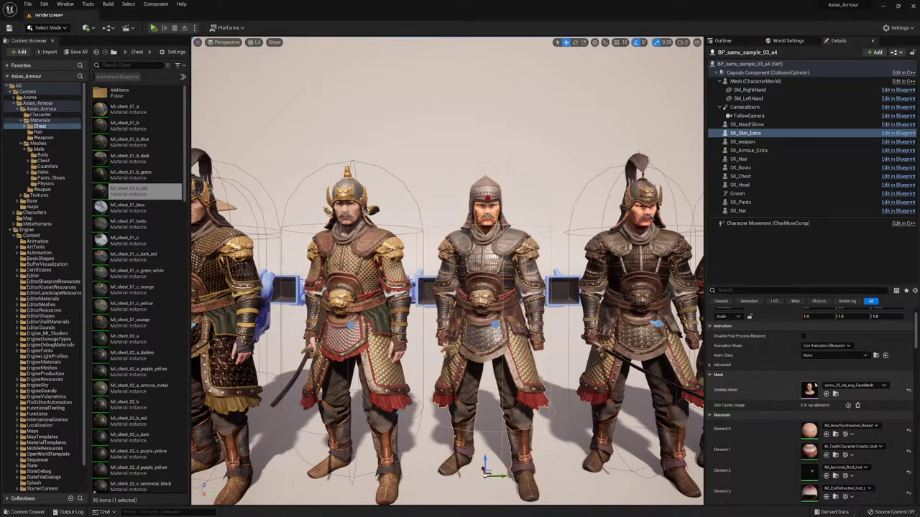
pyautogui.click(835, 394)
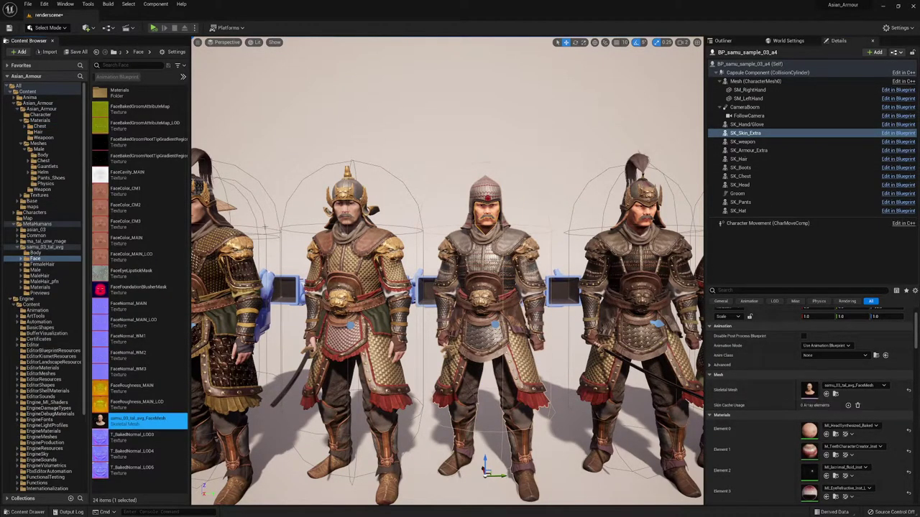
pyautogui.click(49, 248)
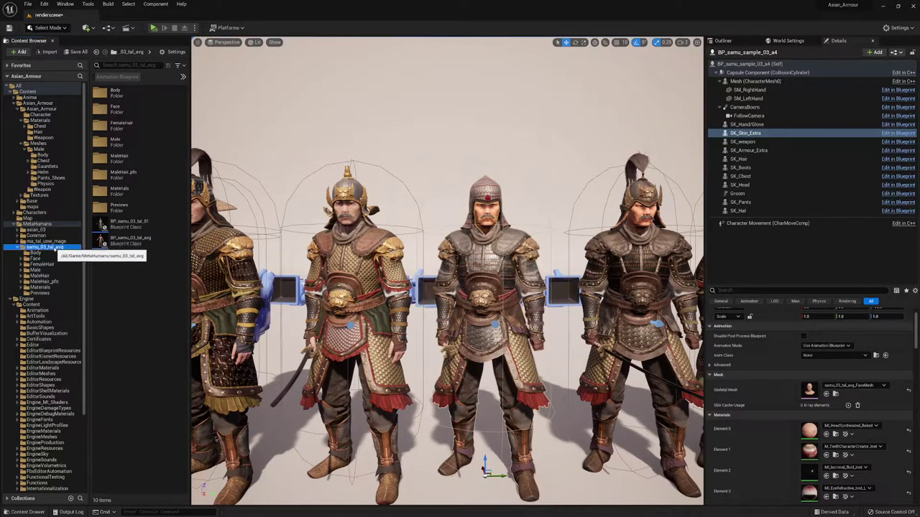
# Examine the MetaHuman face of the red-gem-helmet samurai and compare it with the neighbouring characters.
pyautogui.moveTo(445, 248); pyautogui.dragTo(467, 226, button='right')
pyautogui.press('w')
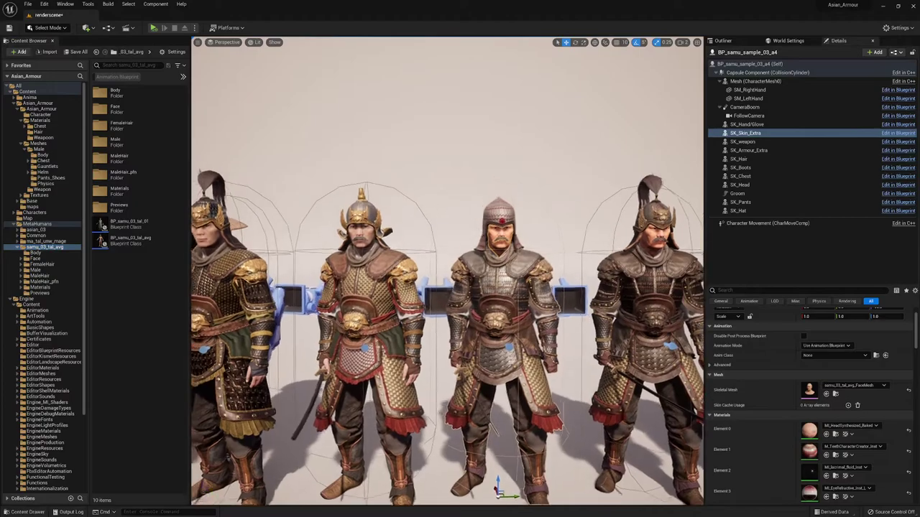
pyautogui.press('s')
pyautogui.moveTo(518, 244)
pyautogui.mouseDown(button='right')
pyautogui.moveTo(520, 255)
pyautogui.moveTo(489, 247)
pyautogui.moveTo(518, 244)
pyautogui.moveTo(511, 240)
pyautogui.mouseUp(button='right')
pyautogui.press('w')
pyautogui.press('s')
pyautogui.press('d')
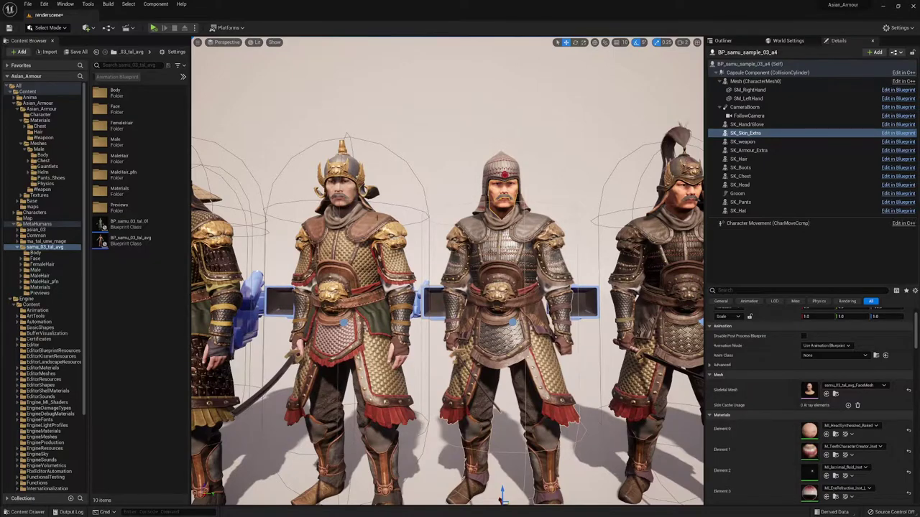
pyautogui.moveTo(470, 165); pyautogui.dragTo(488, 148, button='middle')
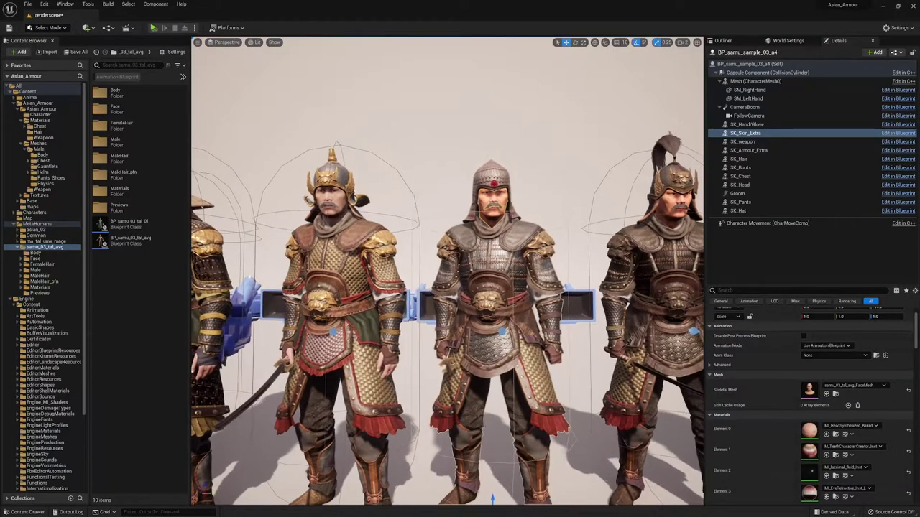
pyautogui.scroll(3, 511, 140)
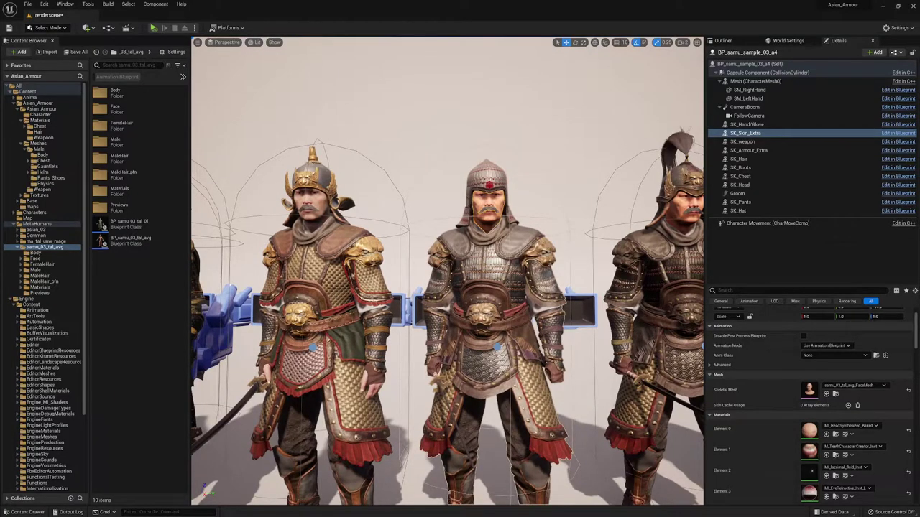
pyautogui.press('d')
pyautogui.moveTo(460, 180); pyautogui.dragTo(409, 178, button='right')
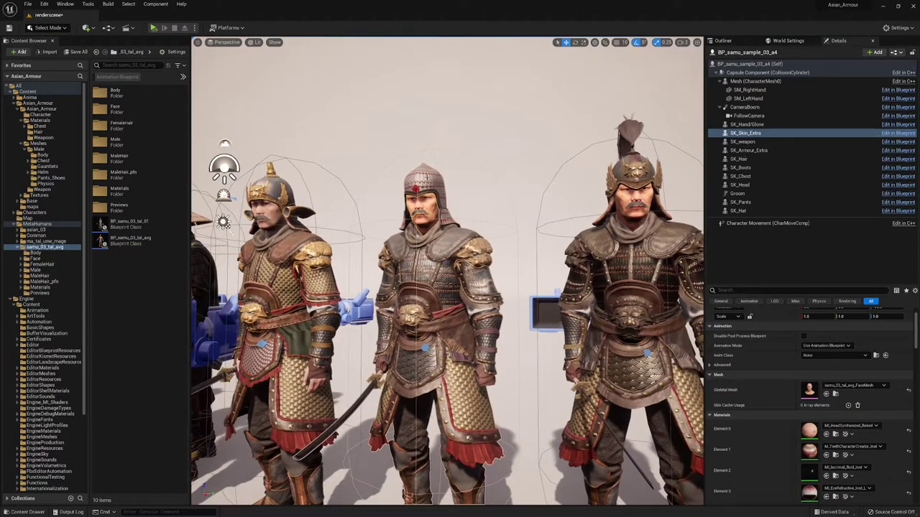
# Set the red-gem helmet's Element 0 material on SK_Hat to MI_asian_helm_05_b_dark and check it up close.
pyautogui.click(426, 177)
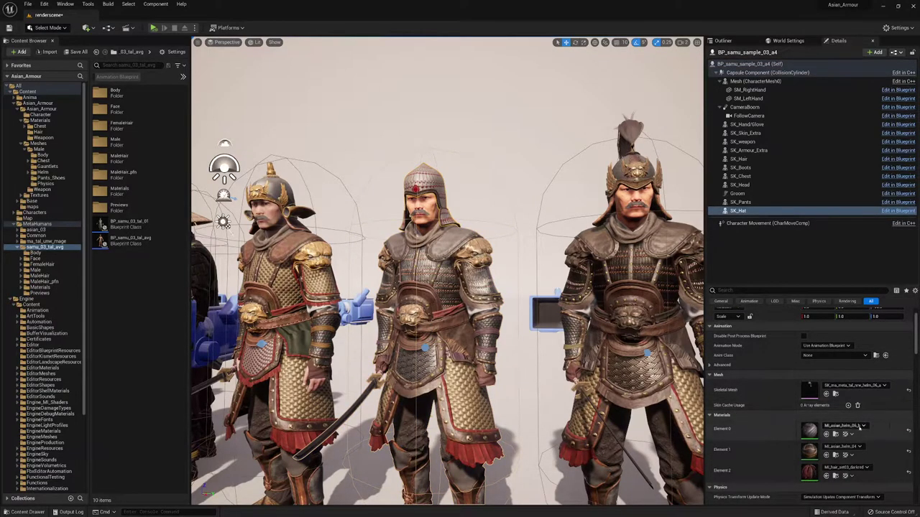
pyautogui.click(860, 426)
pyautogui.click(859, 389)
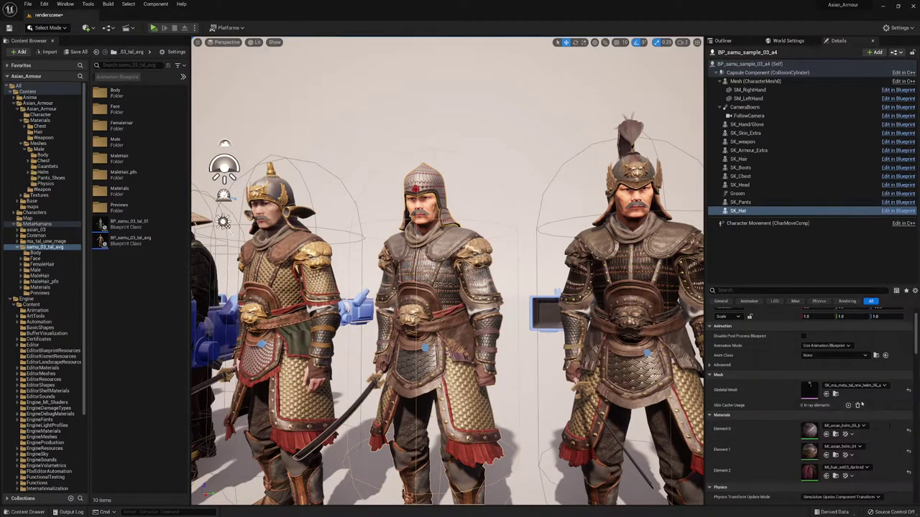
pyautogui.moveTo(447, 271); pyautogui.dragTo(453, 243, button='right')
pyautogui.press('w')
pyautogui.press('a')
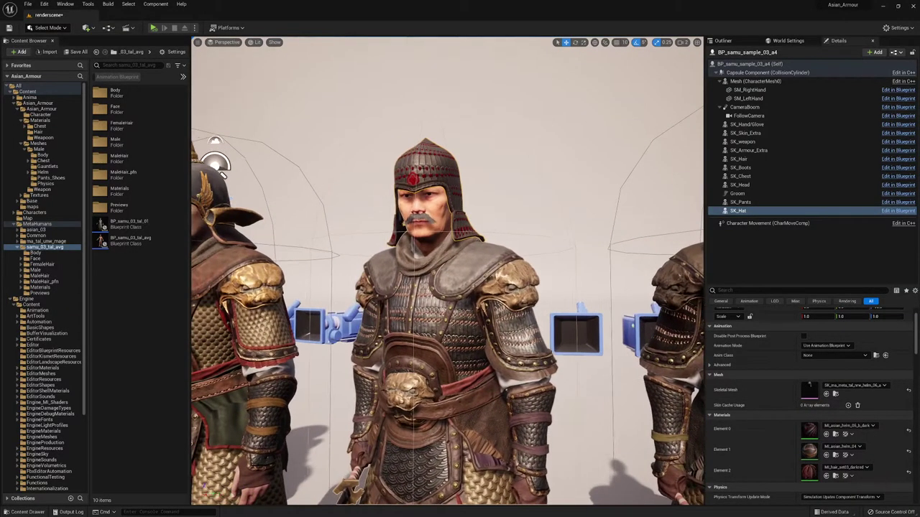
pyautogui.press('a')
pyautogui.press('s')
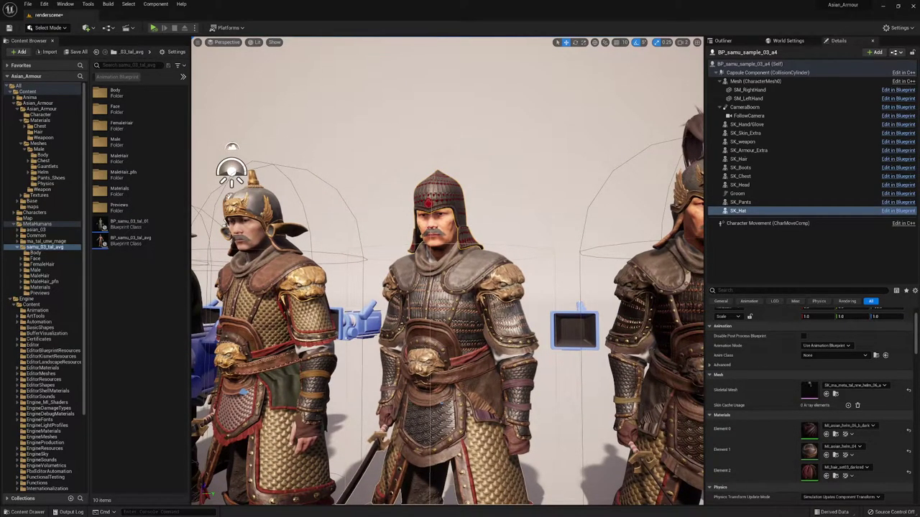
pyautogui.press('s')
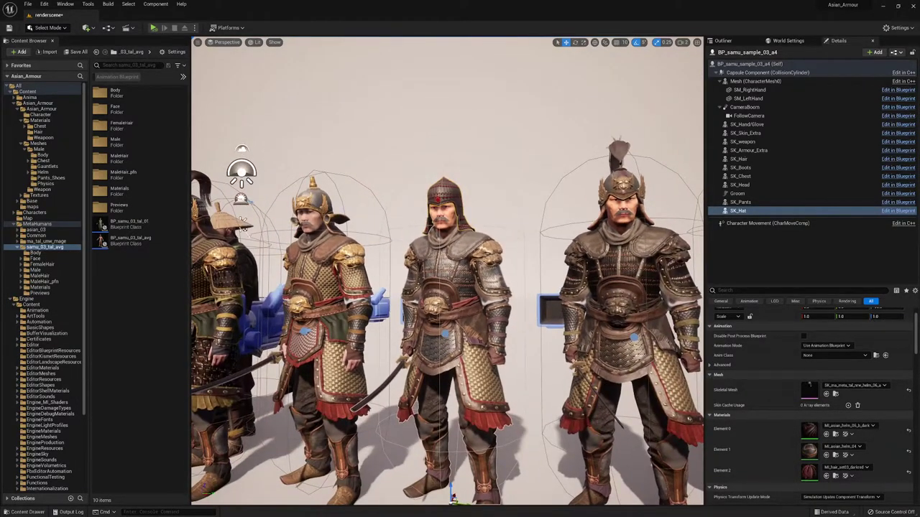
# Review the plumed samurai farther along the row and select the dark-armoured one and the red-shouldered one in the green skirt.
pyautogui.press('d')
pyautogui.press('d')
pyautogui.press('d')
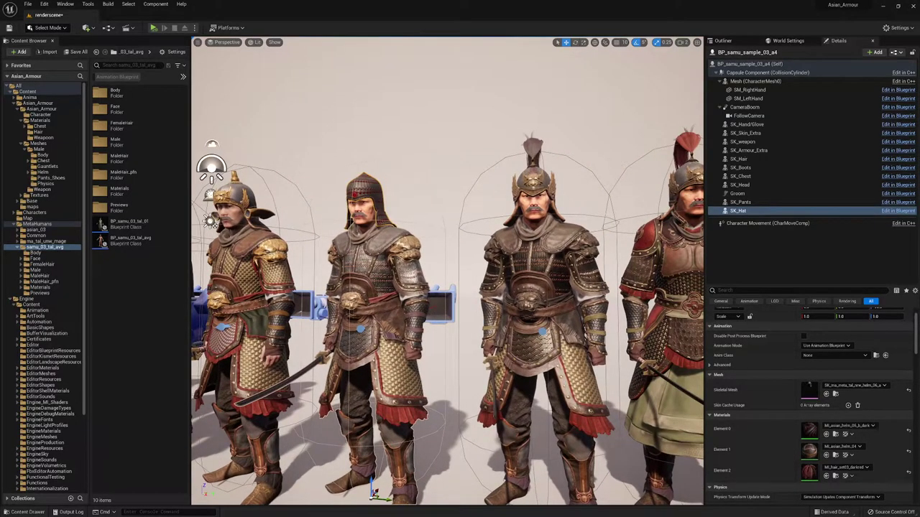
pyautogui.press('d')
pyautogui.press('a')
pyautogui.press('d')
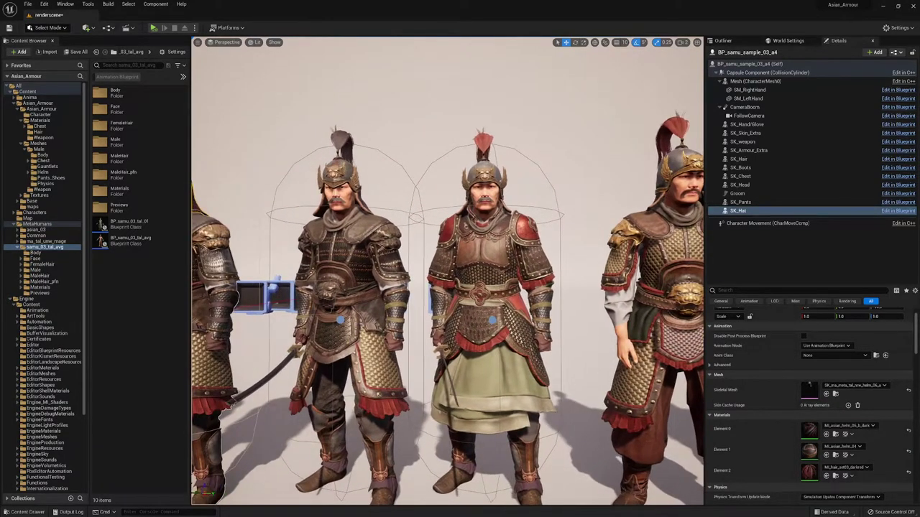
pyautogui.click(351, 266)
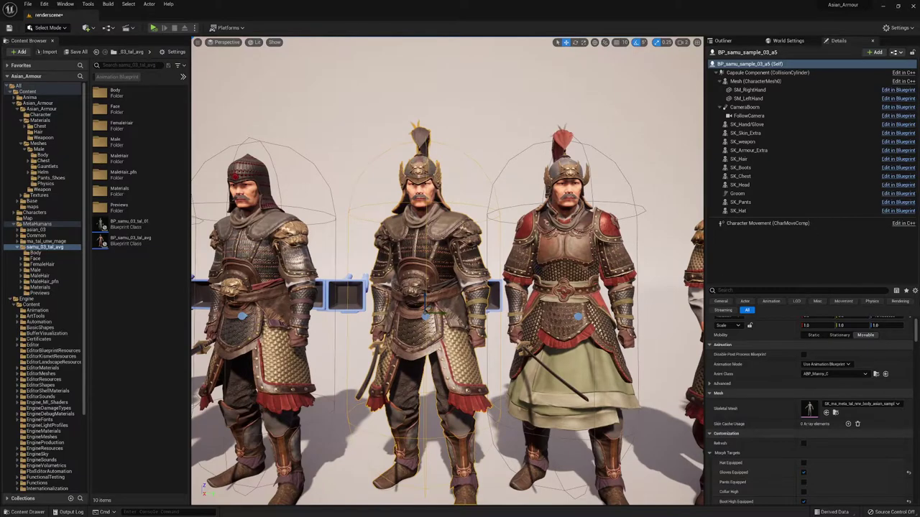
pyautogui.doubleClick(575, 381)
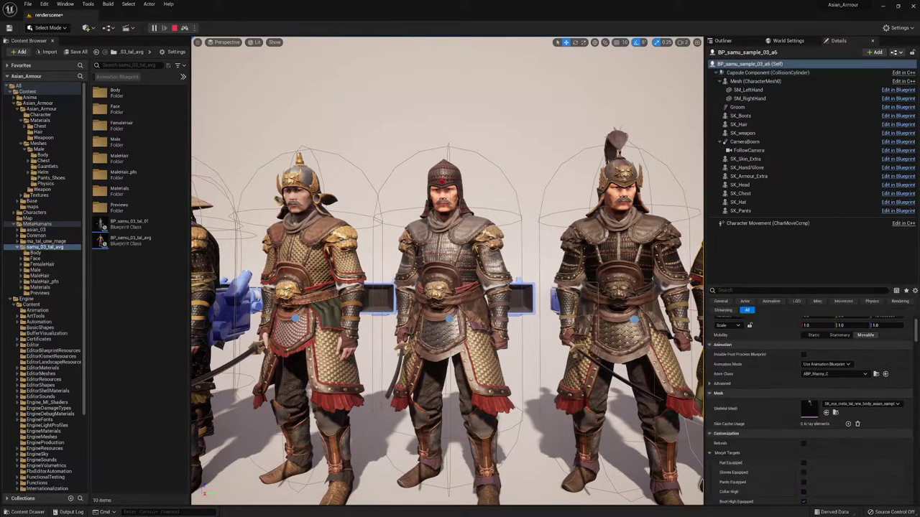
# Stop the play session and select the SK_Chest component of the samurai with the red-gem helmet.
pyautogui.moveTo(485, 296); pyautogui.dragTo(575, 309)
pyautogui.moveTo(439, 316); pyautogui.dragTo(450, 317)
pyautogui.press('Escape')
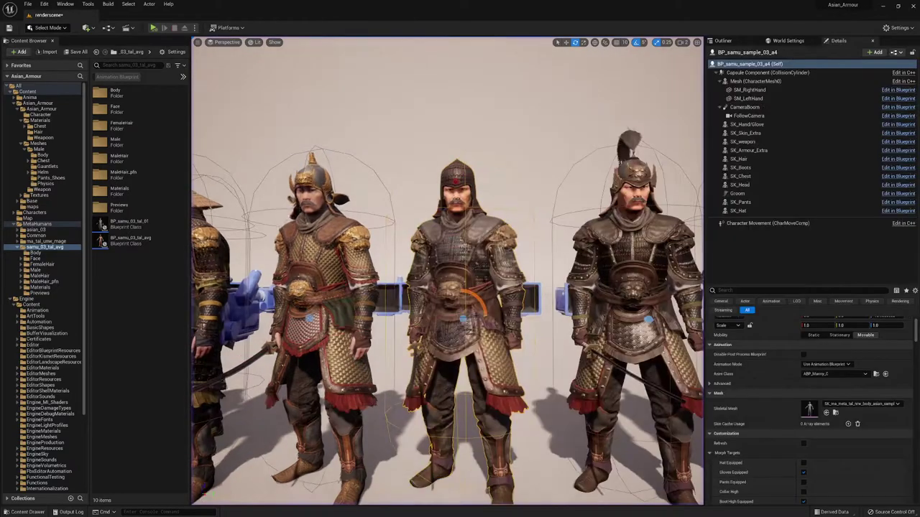
pyautogui.doubleClick(464, 304)
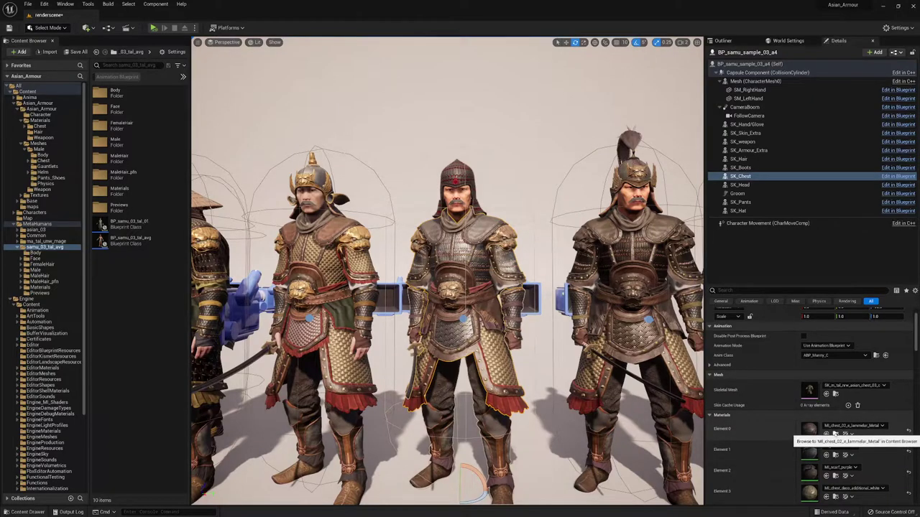
# Try MI_chest_02_e_lammelar_Metal on the chest's Element 3 with its skeletal mesh opened for reference, and undo the assignment.
pyautogui.click(836, 435)
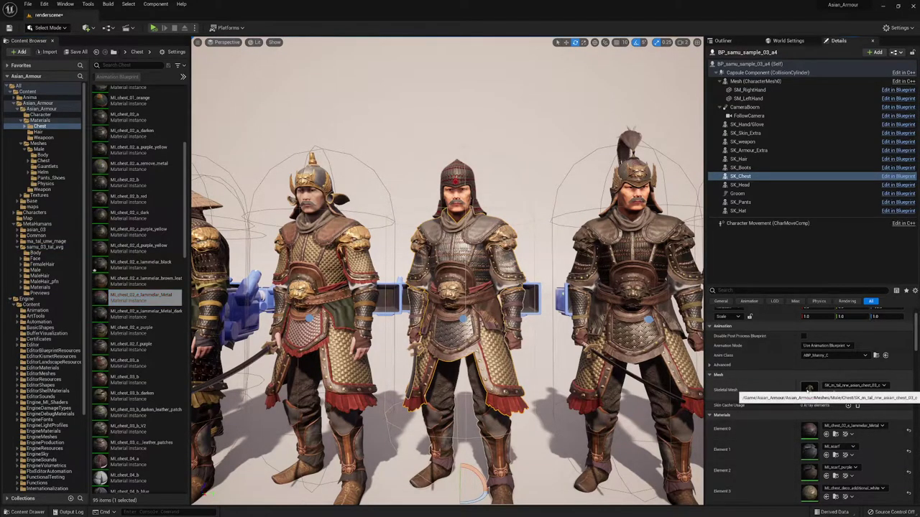
pyautogui.doubleClick(809, 390)
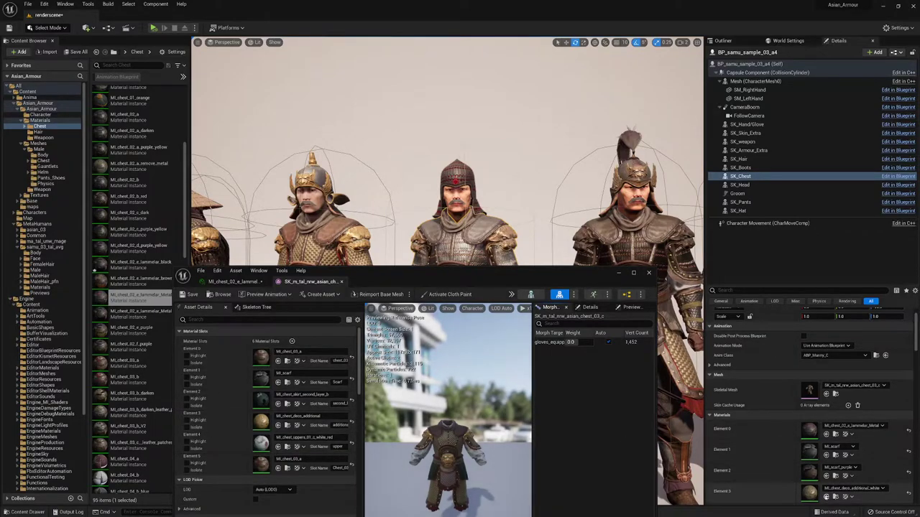
pyautogui.click(826, 496)
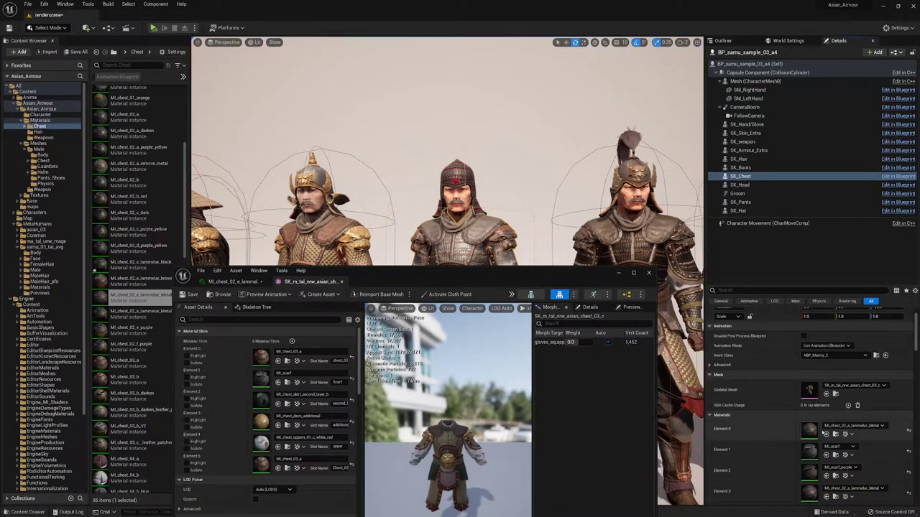
pyautogui.scroll(-3, 809, 406)
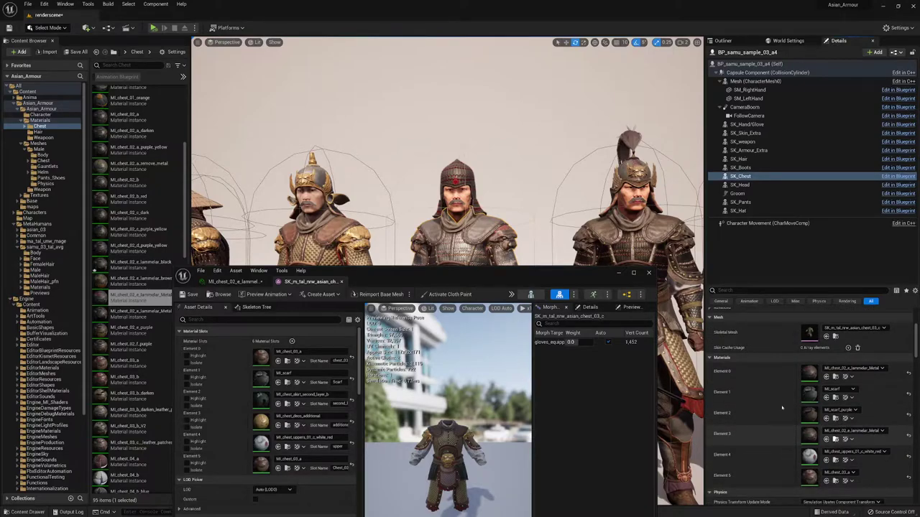
pyautogui.hotkey('ctrl', 'z')
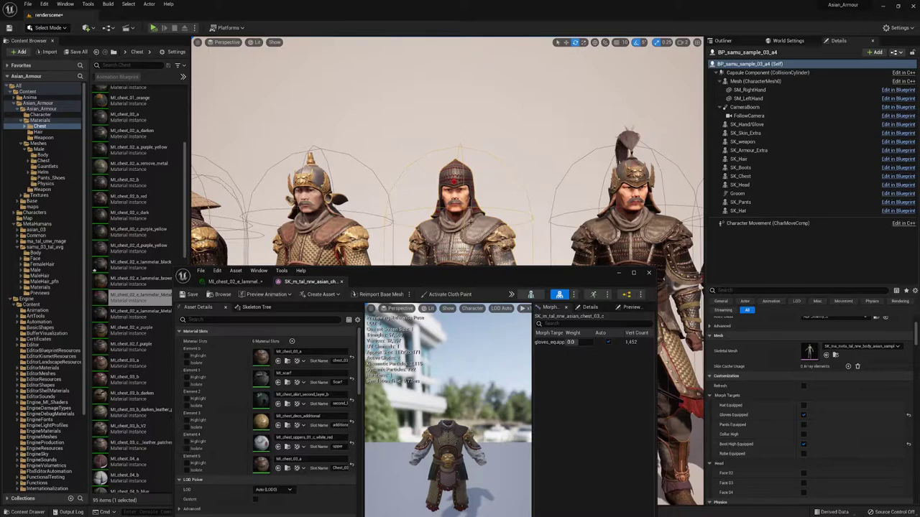
# Set Element 5 of the red-gem samurai's SK_Chest to MI_chest_02_e_lammelar_Metal and clear the mesh editor from the viewport.
pyautogui.doubleClick(485, 228)
pyautogui.click(835, 376)
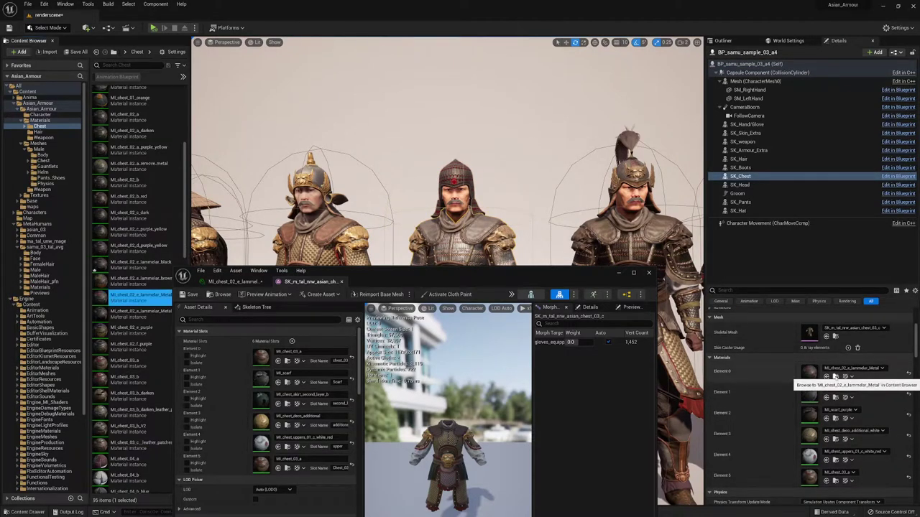
pyautogui.scroll(-1, 833, 381)
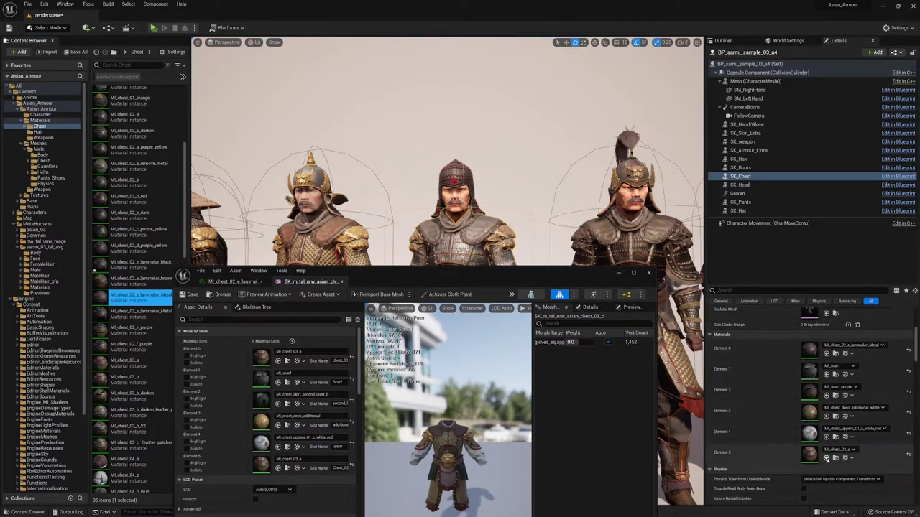
pyautogui.click(826, 458)
pyautogui.moveTo(621, 282); pyautogui.dragTo(636, 280)
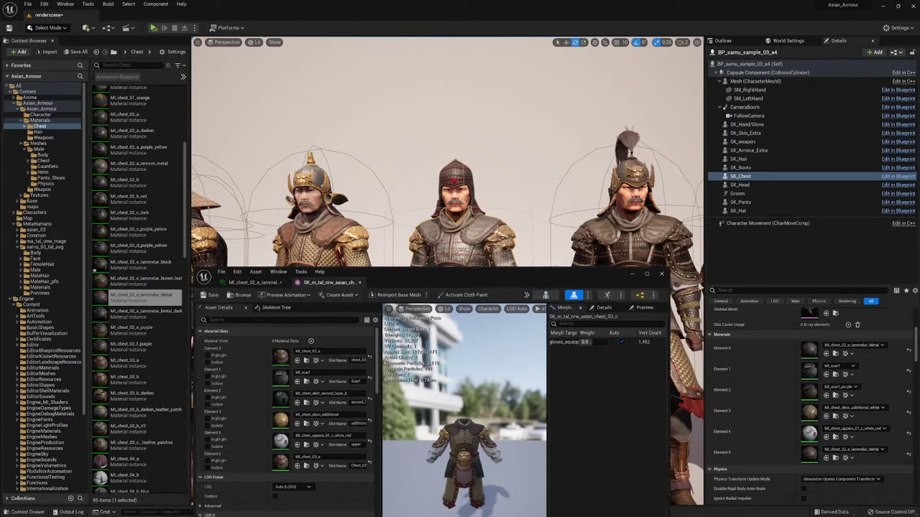
pyautogui.click(634, 273)
pyautogui.click(544, 265)
pyautogui.doubleClick(483, 269)
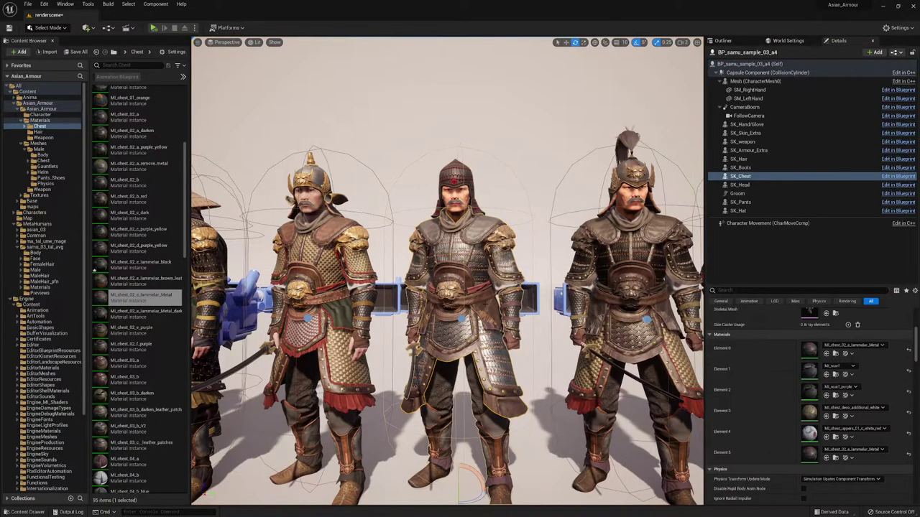
# Locate the default Element 5 material in the chest's skeletal mesh and assign MI_chest_03_a to SK_Chest's Elements 5 and 0.
pyautogui.scroll(1, 814, 316)
pyautogui.doubleClick(811, 322)
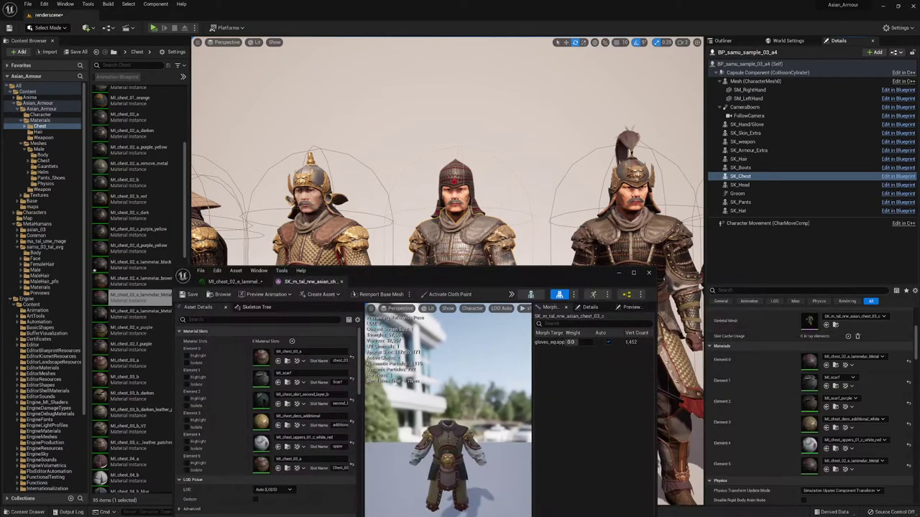
pyautogui.click(288, 468)
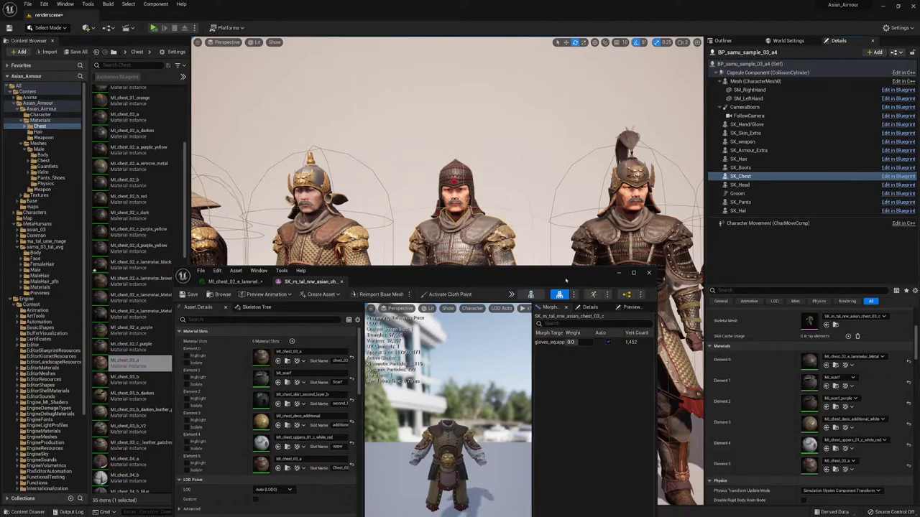
pyautogui.moveTo(566, 280); pyautogui.dragTo(408, 441)
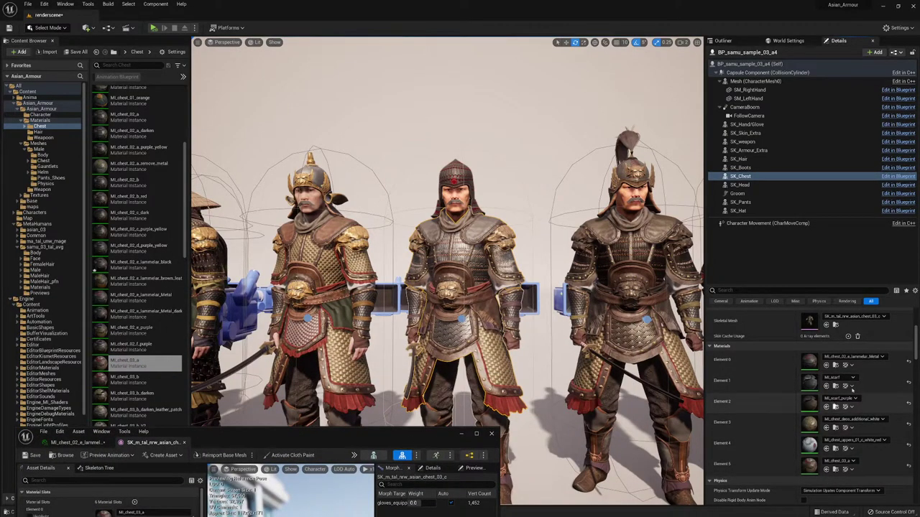
pyautogui.click(825, 365)
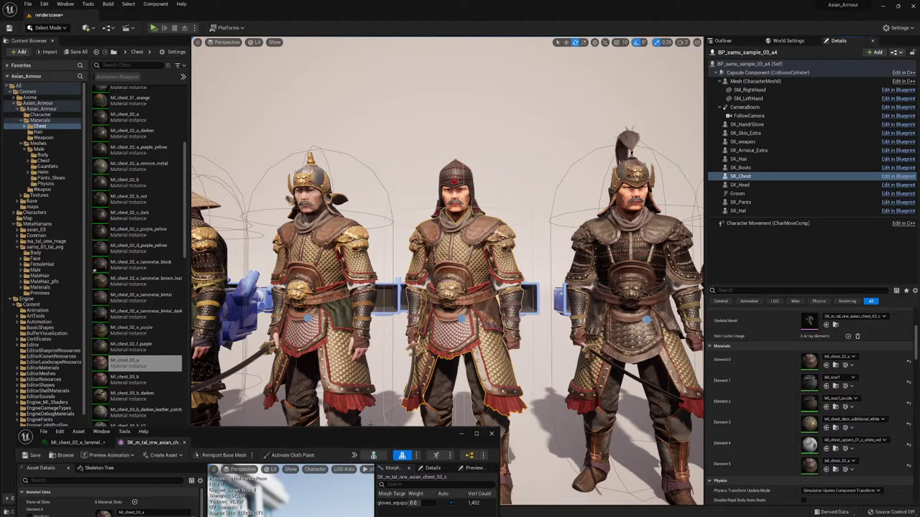
pyautogui.moveTo(374, 437); pyautogui.dragTo(393, 439)
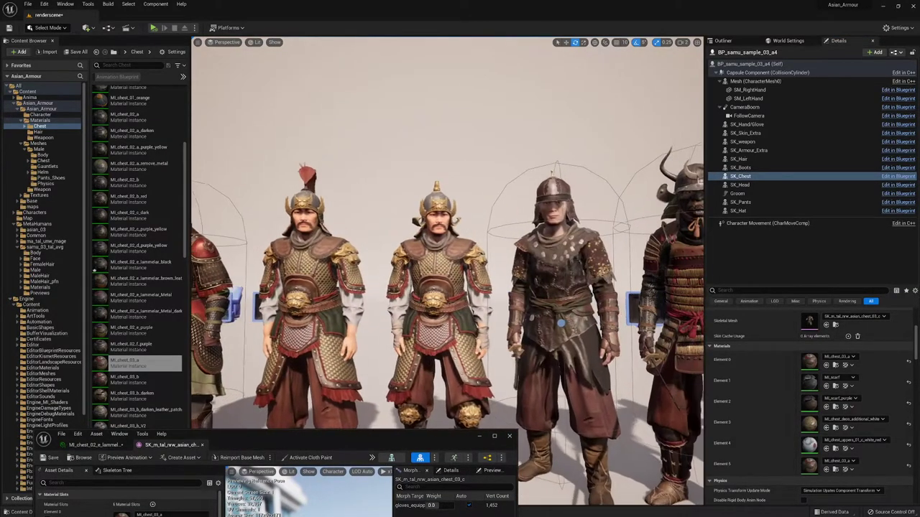